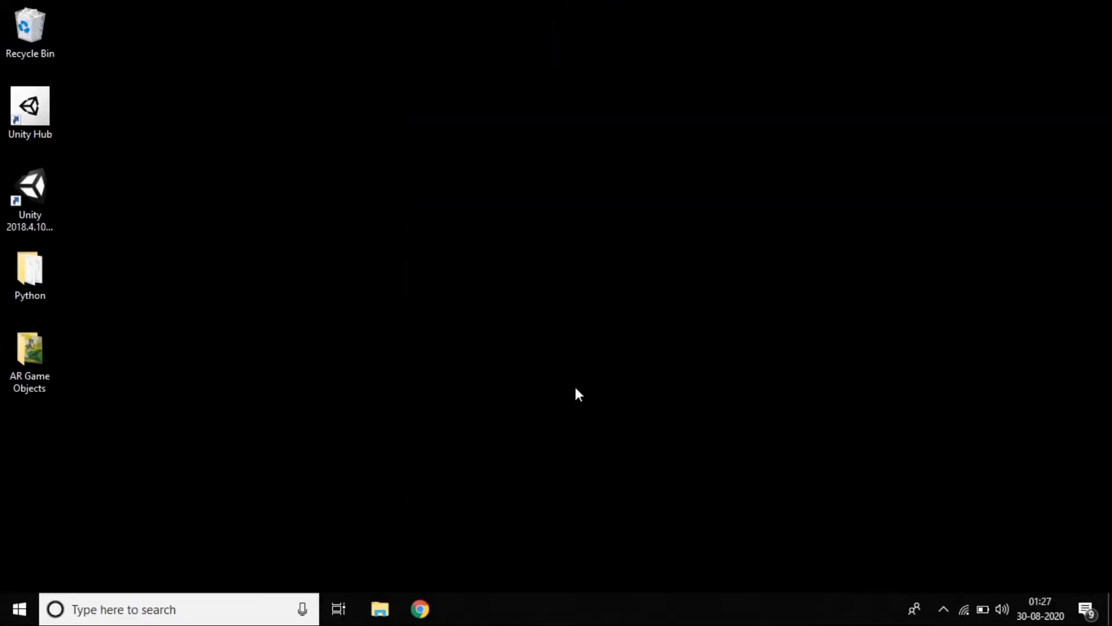
Open the AR Game Objects folder on the desktop and view the Notebook image
double_click(15, 355)
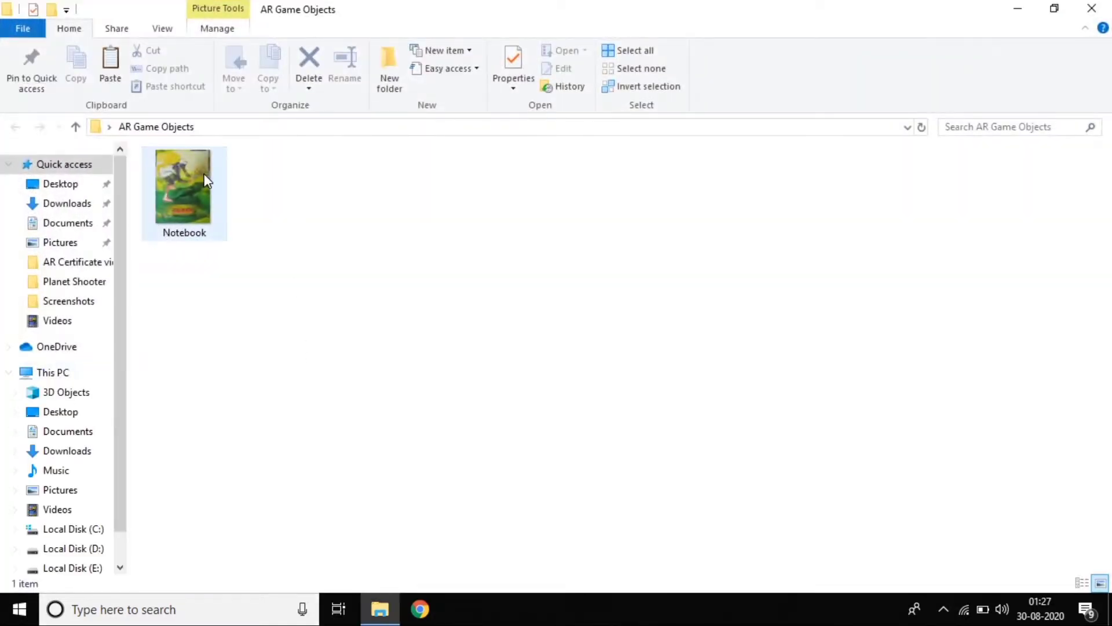
double_click(206, 180)
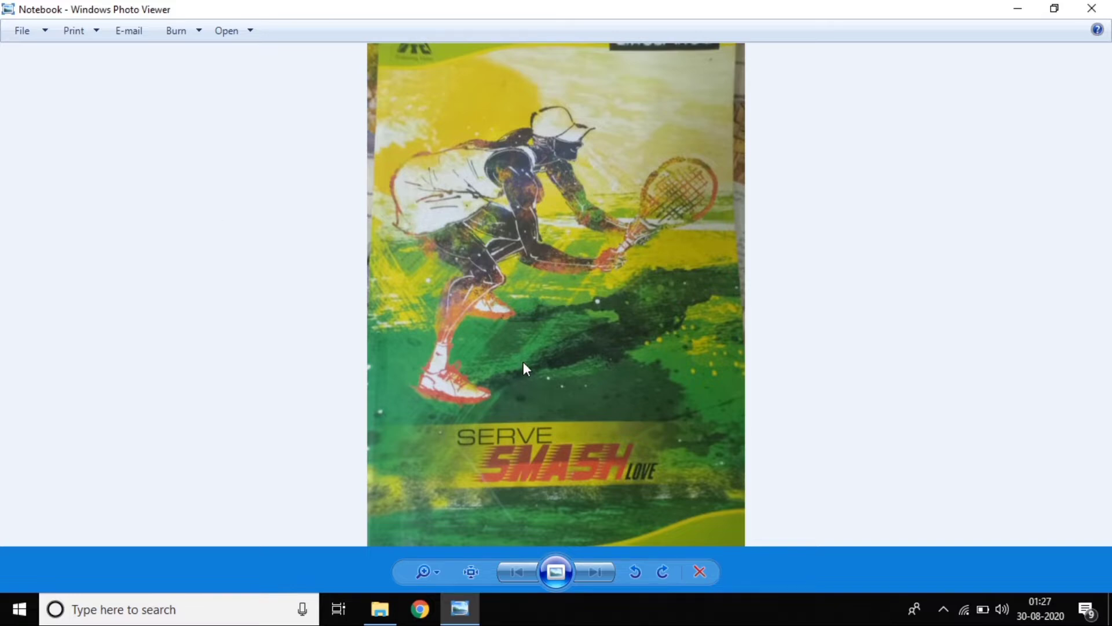
Open Chrome, dismiss the OBS Studio notification, and search Windows for unity to launch the Unity app
left_click(418, 616)
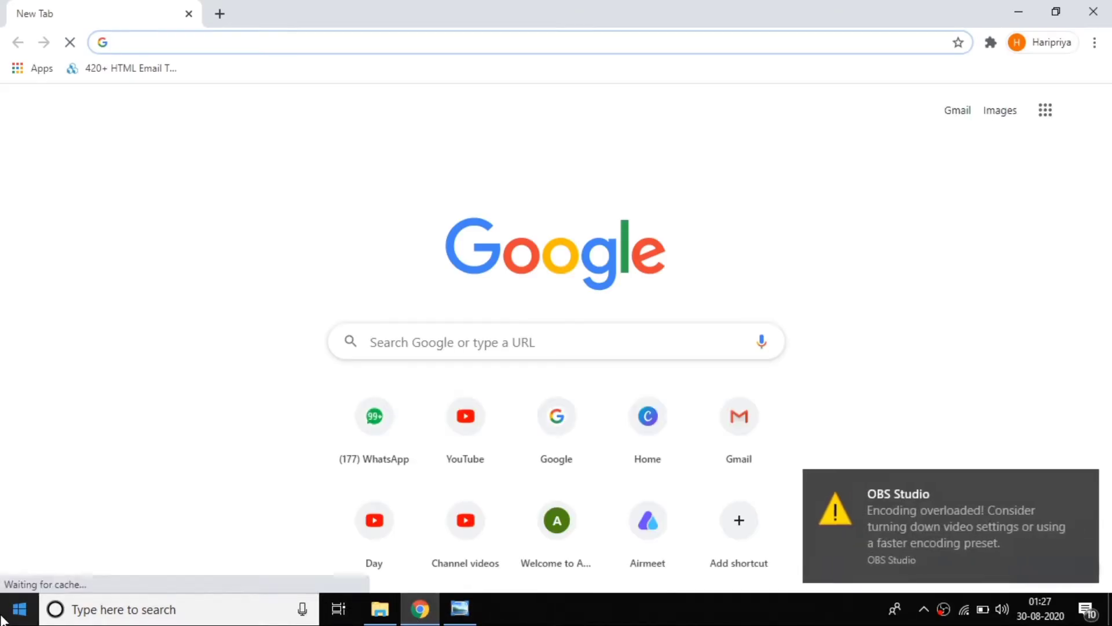
left_click(1090, 493)
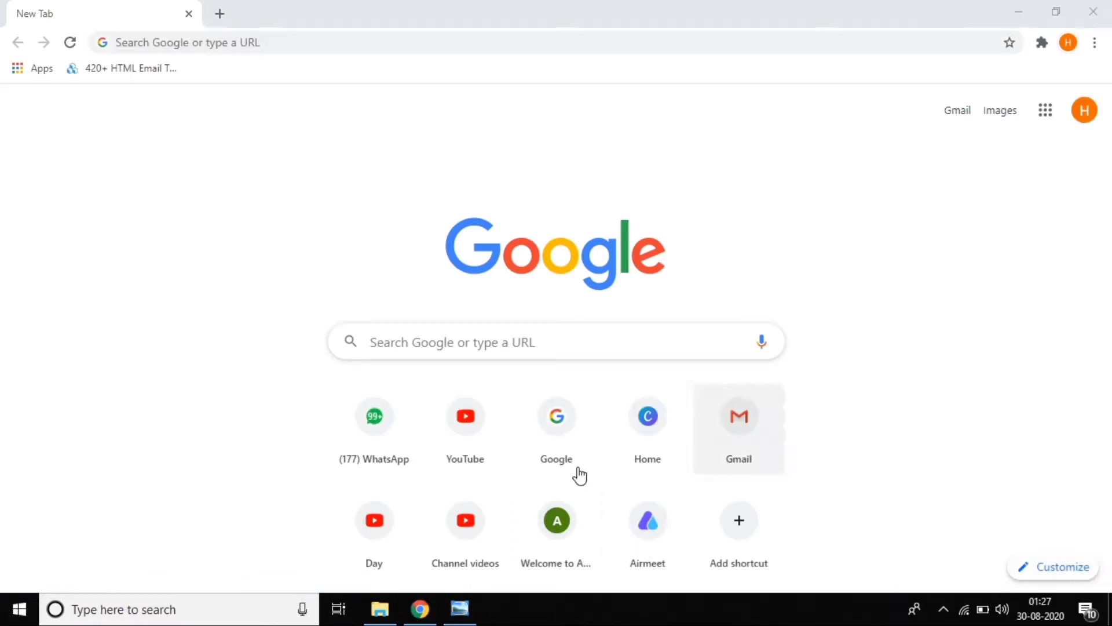
left_click(225, 615)
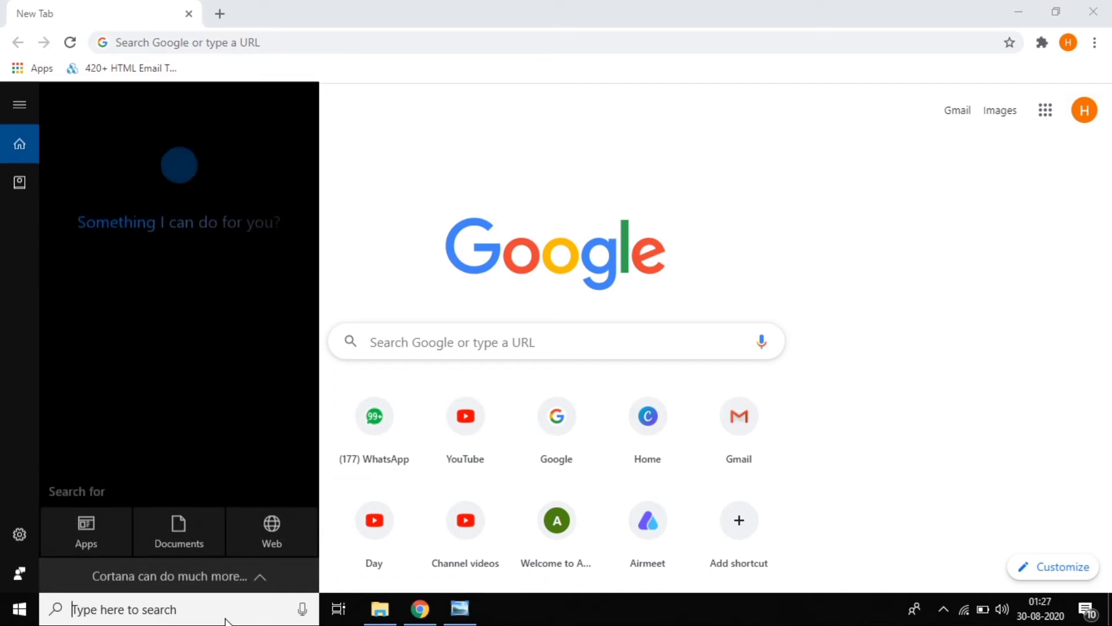
type("unity")
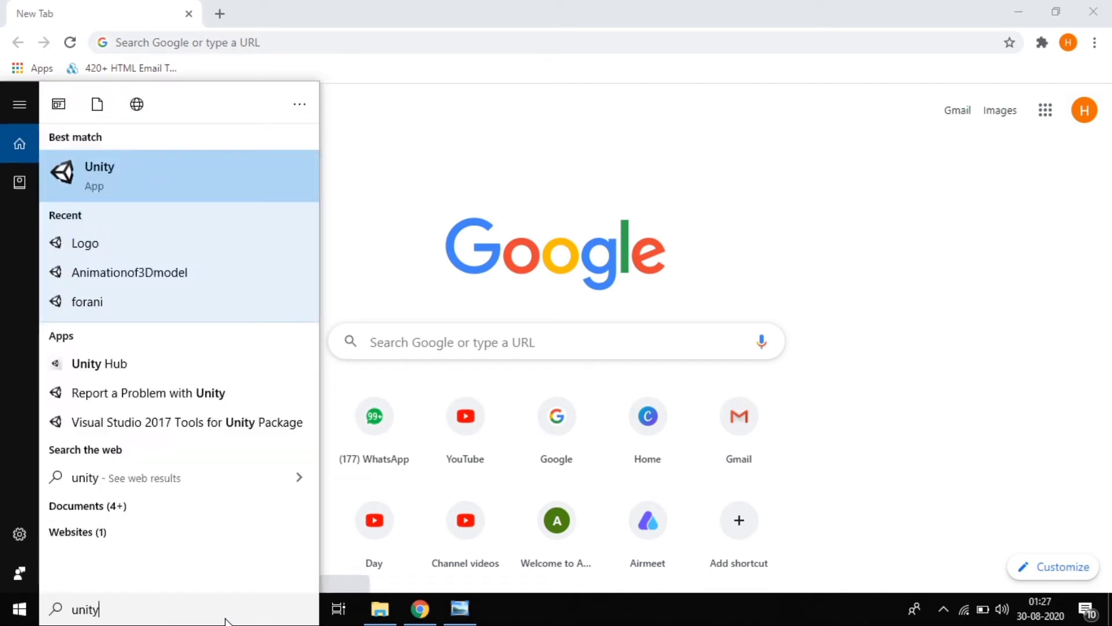
key("Return")
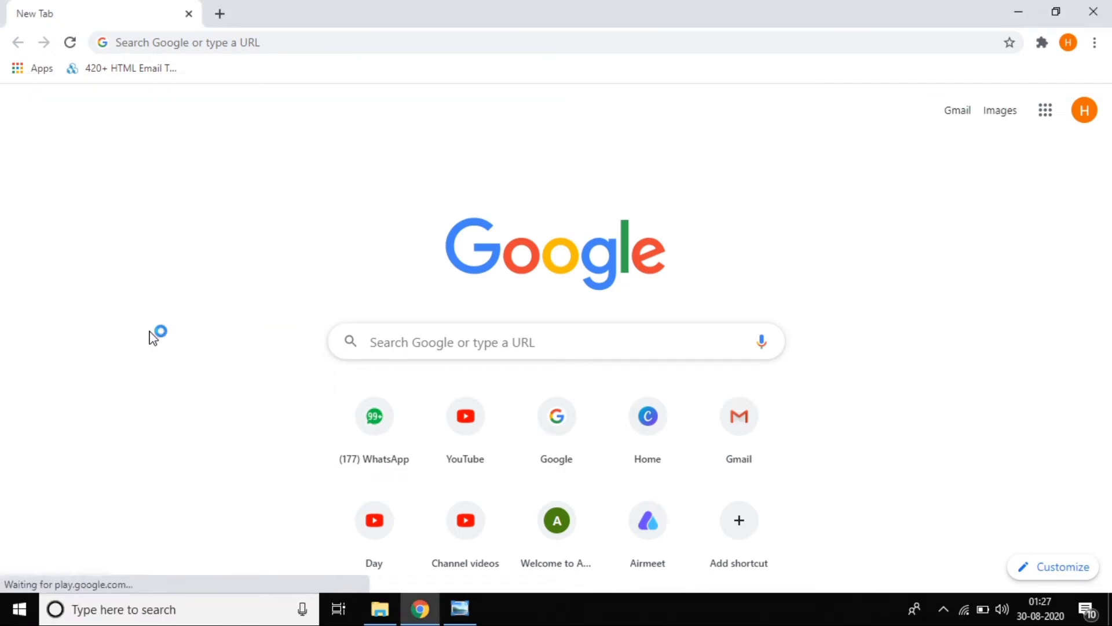
Search for "vuforia download windows 10", open the Vuforia SDK Download page and download the Vuforia Engine package for Unity
left_click(207, 45)
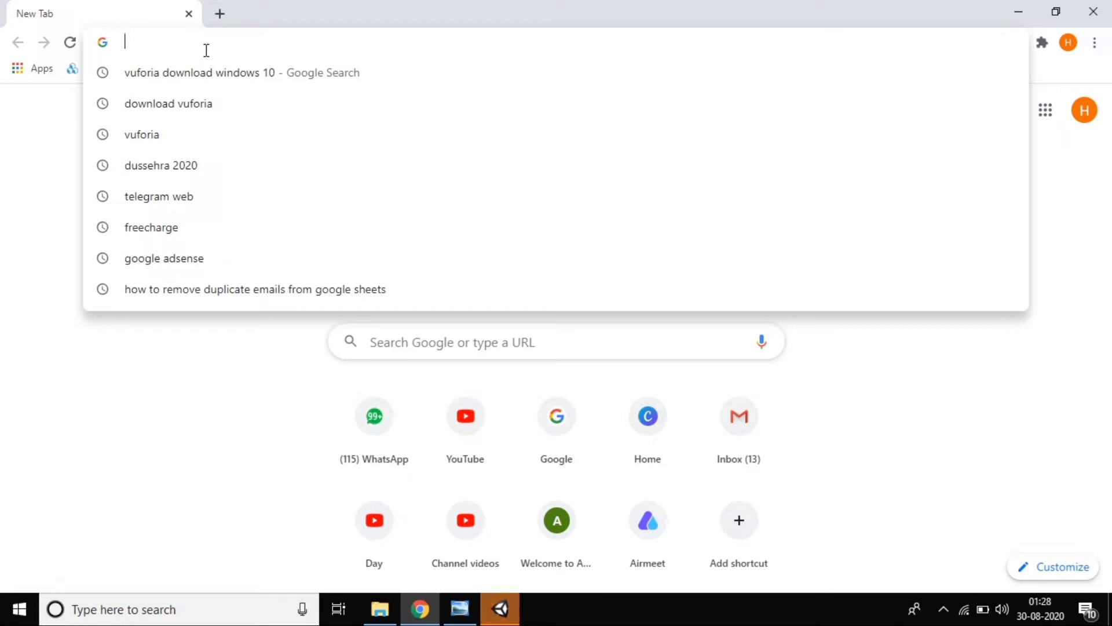
left_click(201, 84)
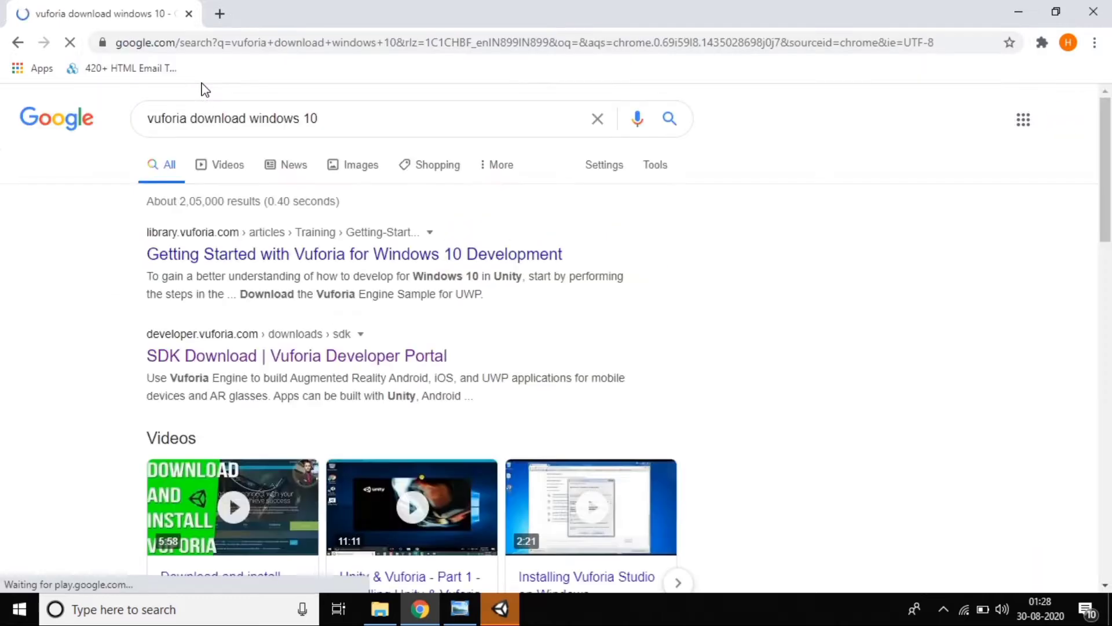
left_click(292, 340)
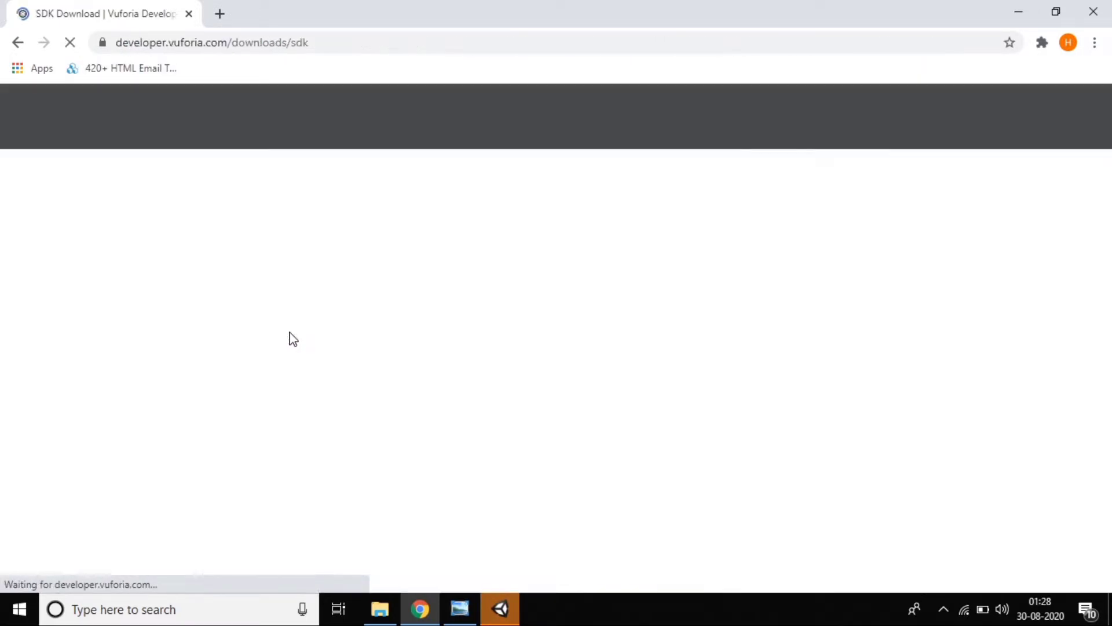
left_click(343, 49)
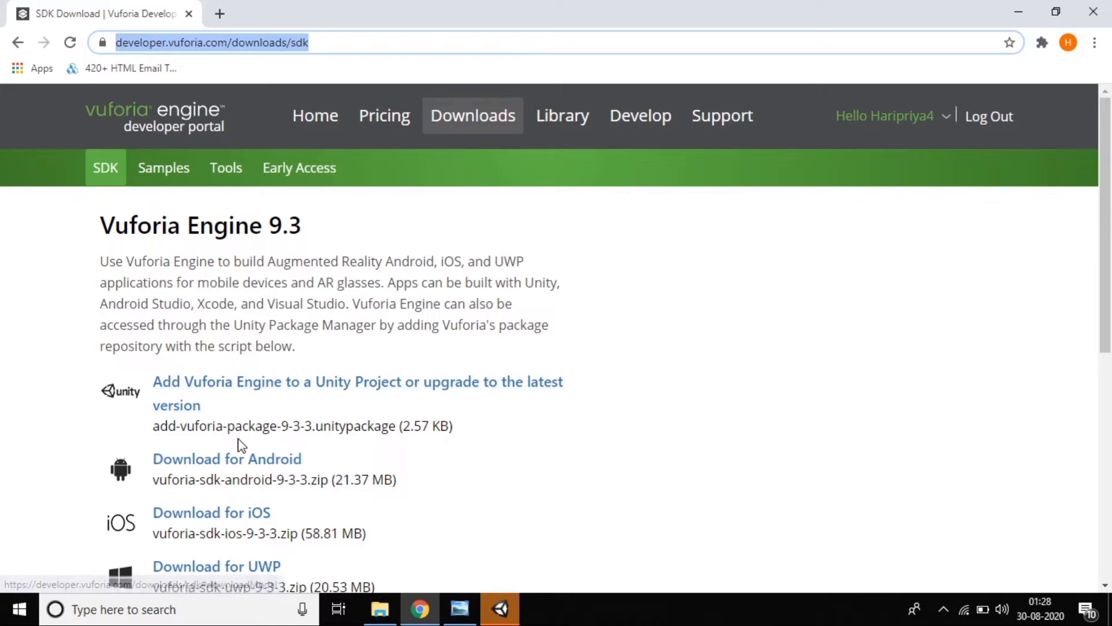
left_click(204, 390)
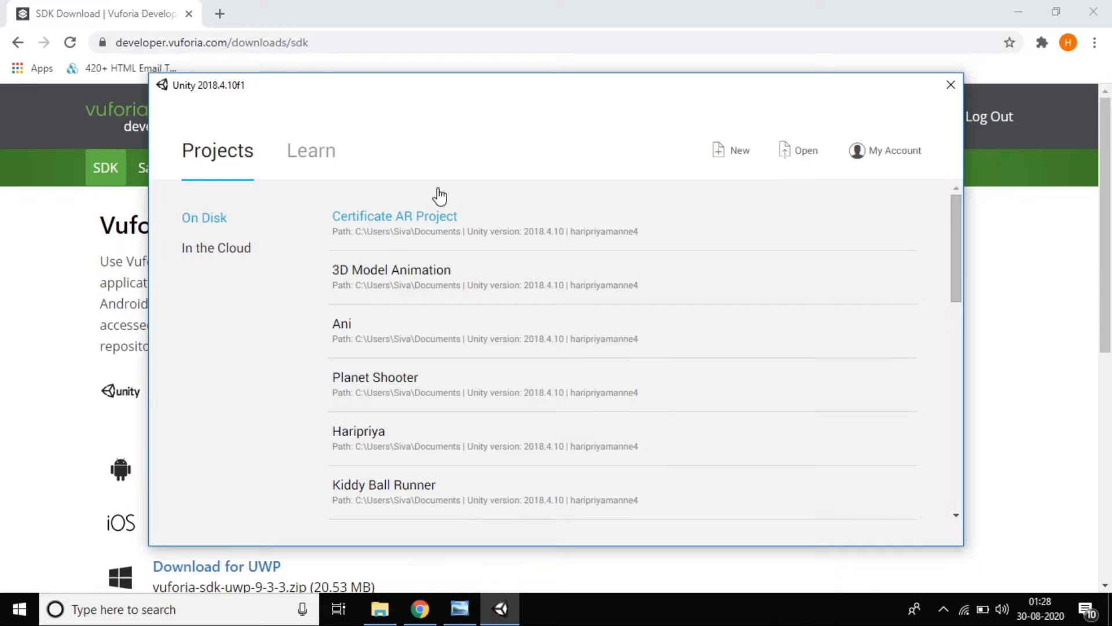
Create a new 3D Unity project named AR Game Object in the Documents folder
left_click(737, 154)
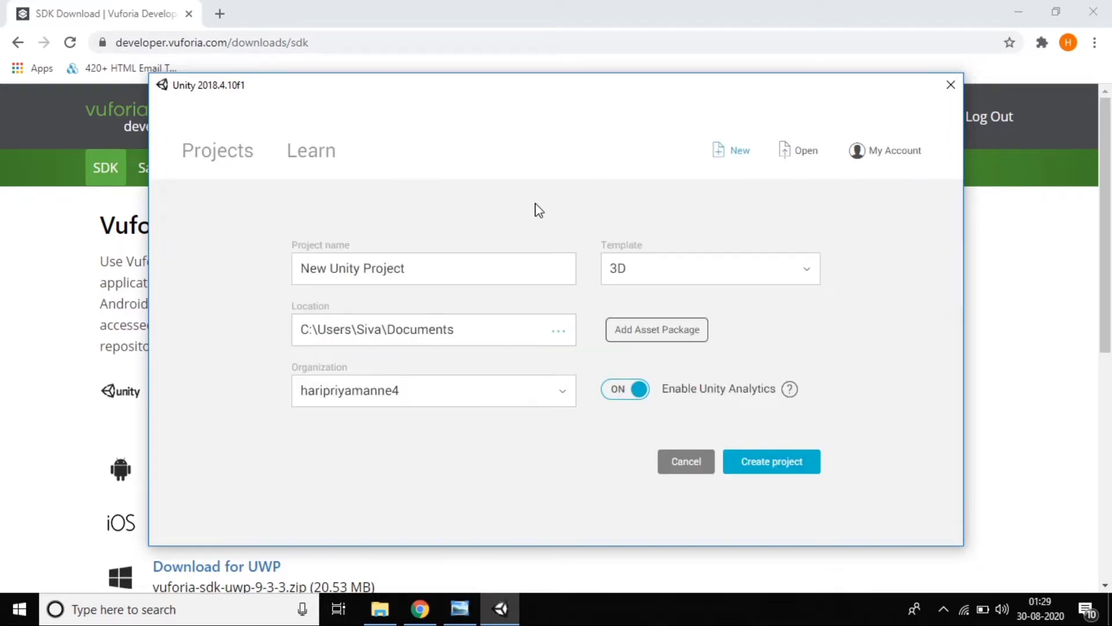
left_click_drag(444, 273, 241, 268)
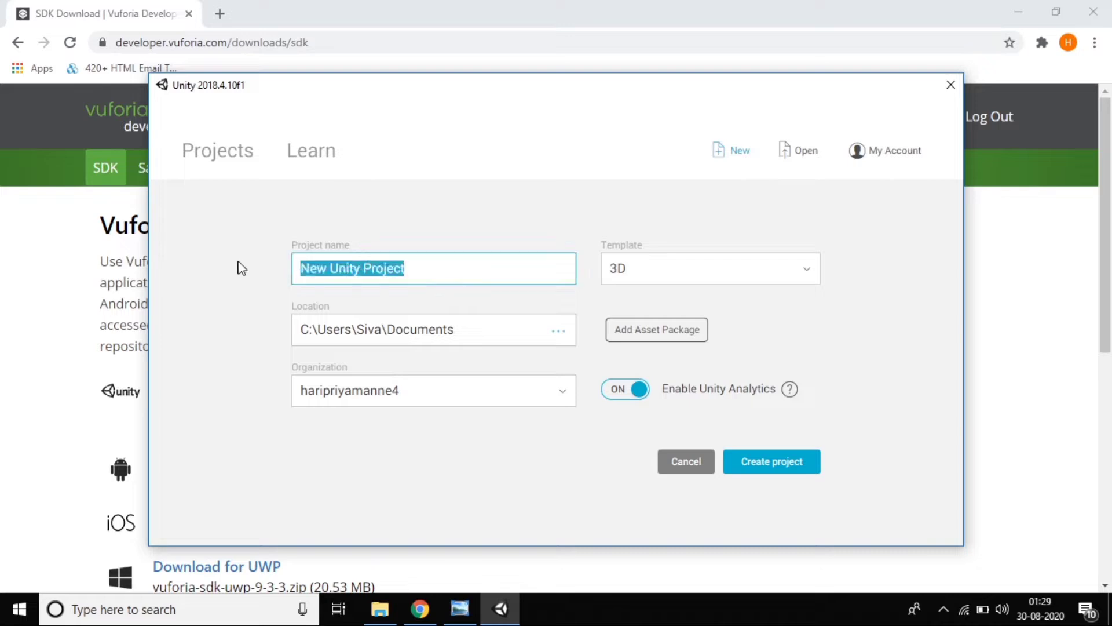
type("A")
key("Return")
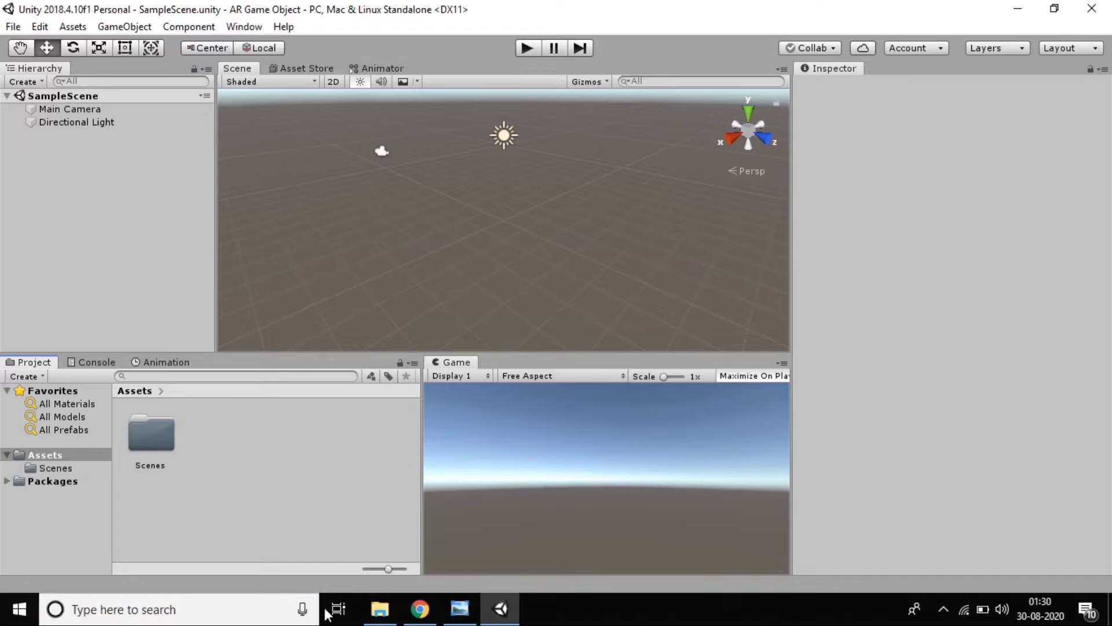
Check which Vuforia Engine objects can be added to the scene hierarchy
right_click(64, 212)
mouse_move(150, 474)
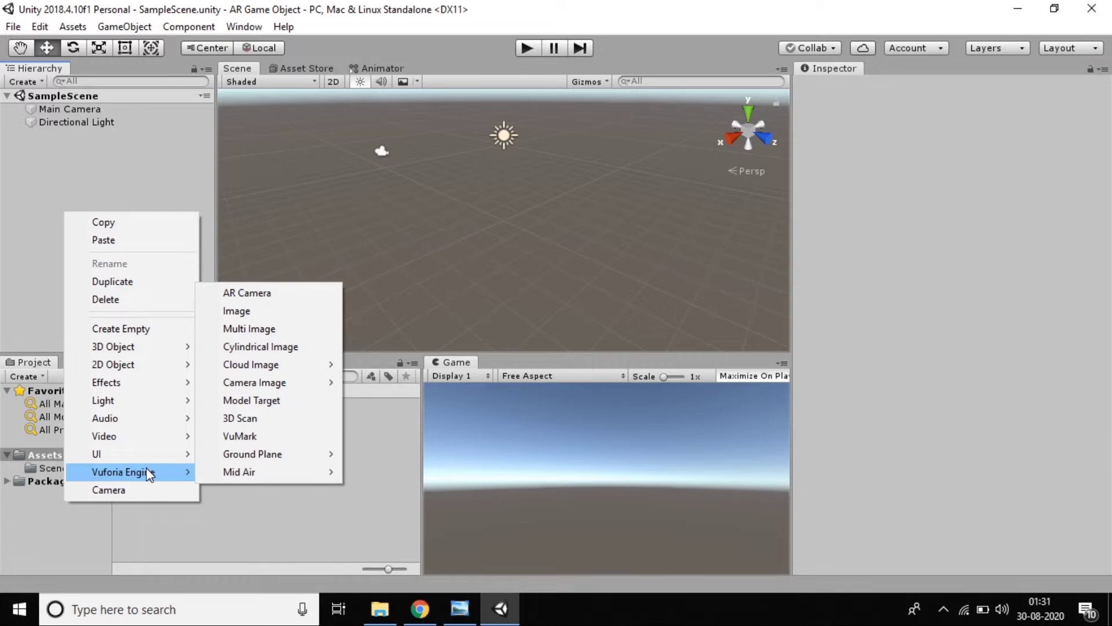
left_click(151, 175)
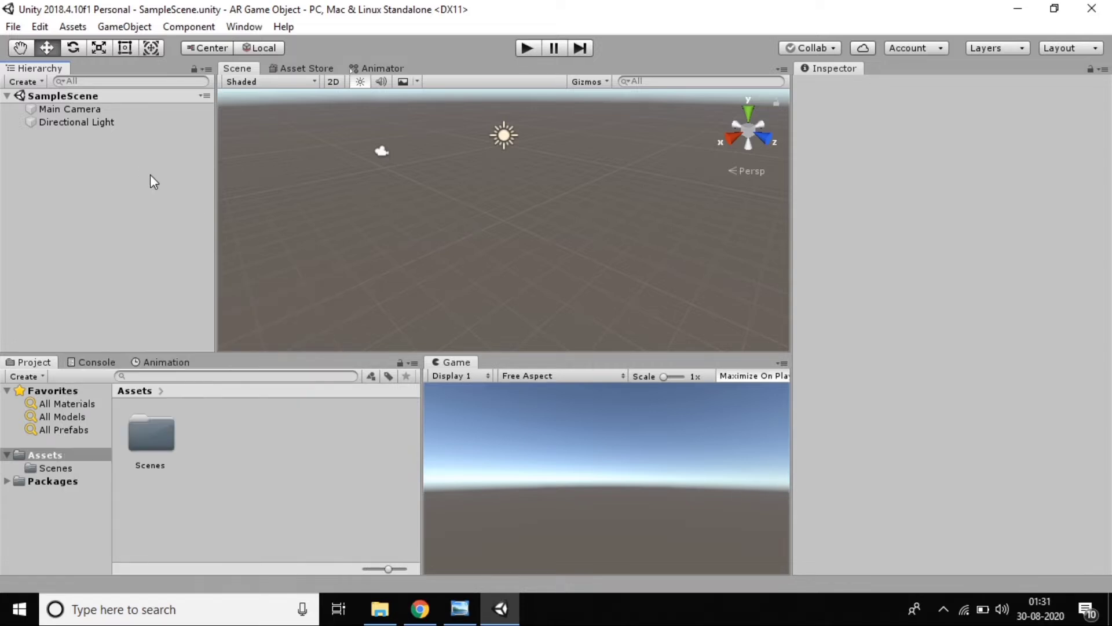
Switch to Chrome and close the Downloads page, leaving the Vuforia SDK page open
left_click(420, 608)
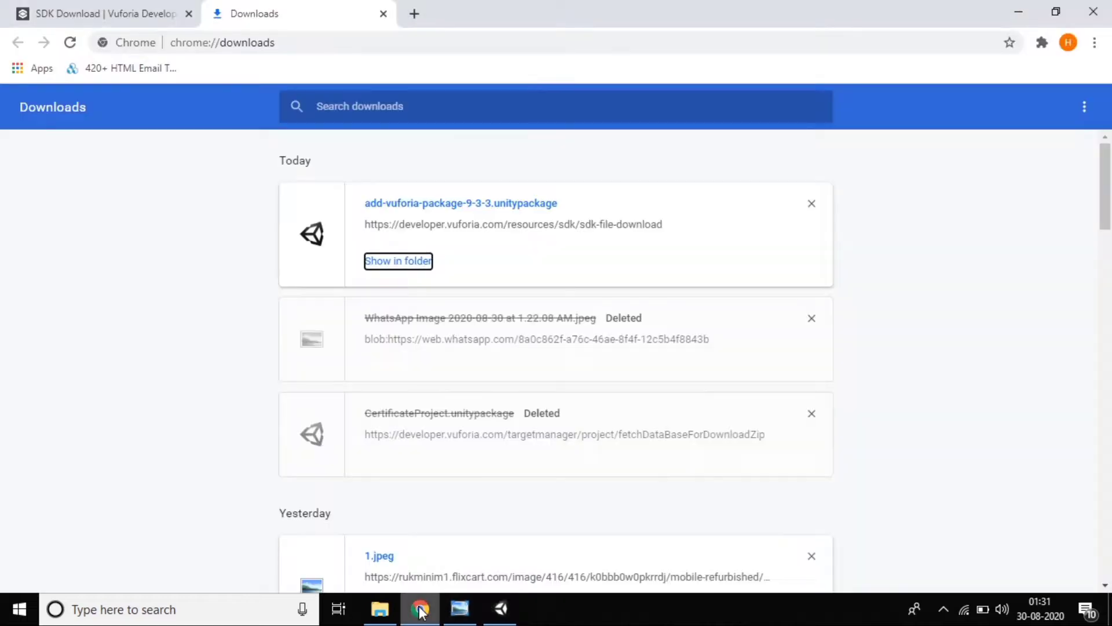
left_click(383, 14)
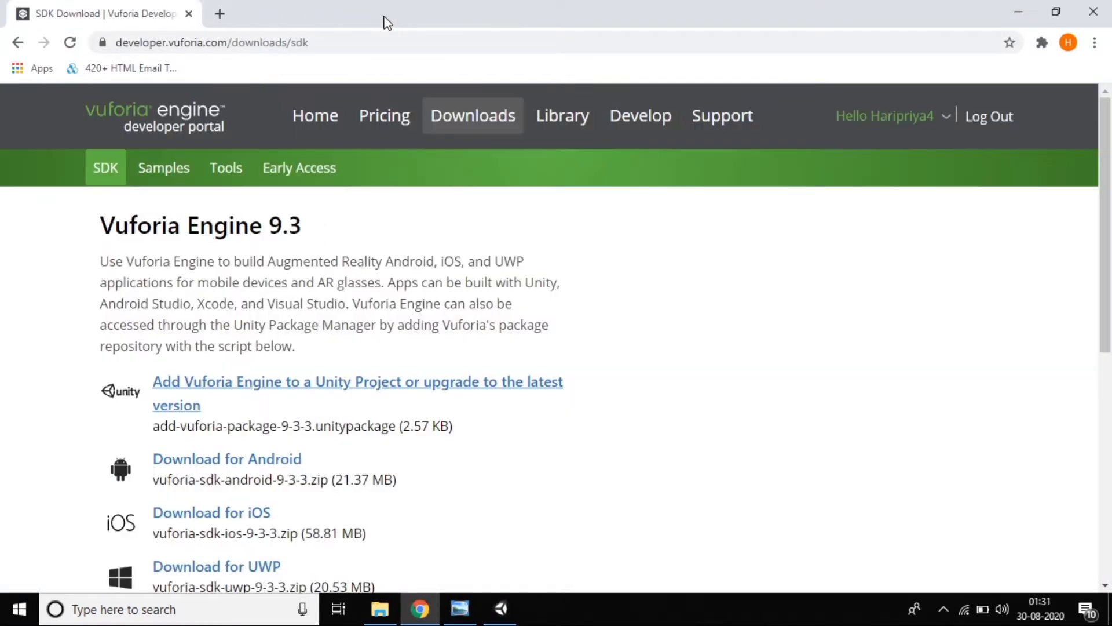
left_click(500, 610)
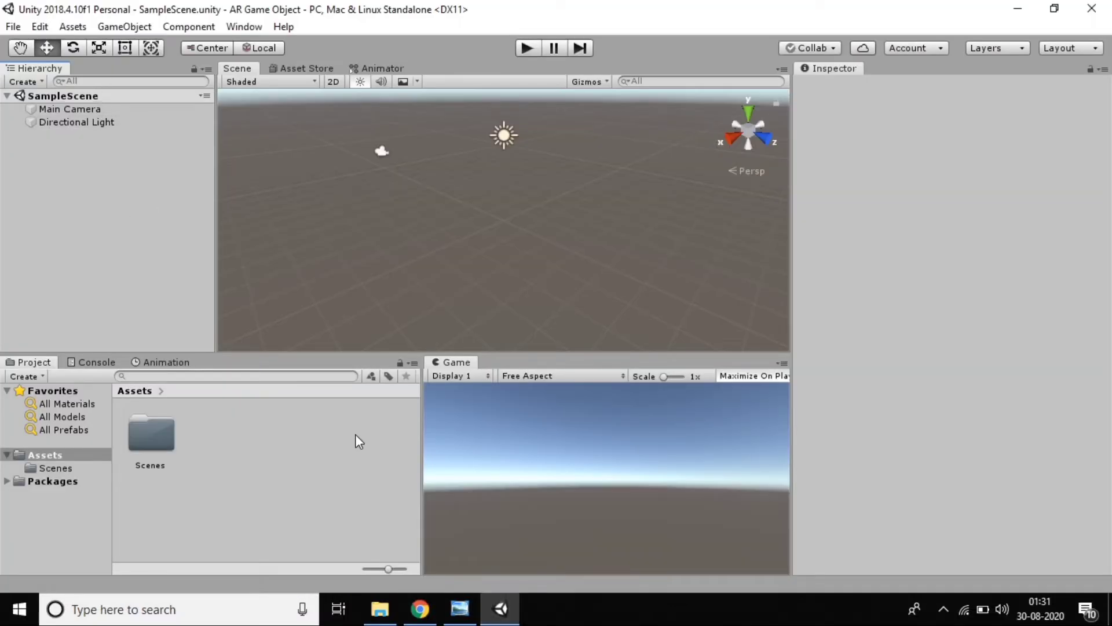
left_click(420, 610)
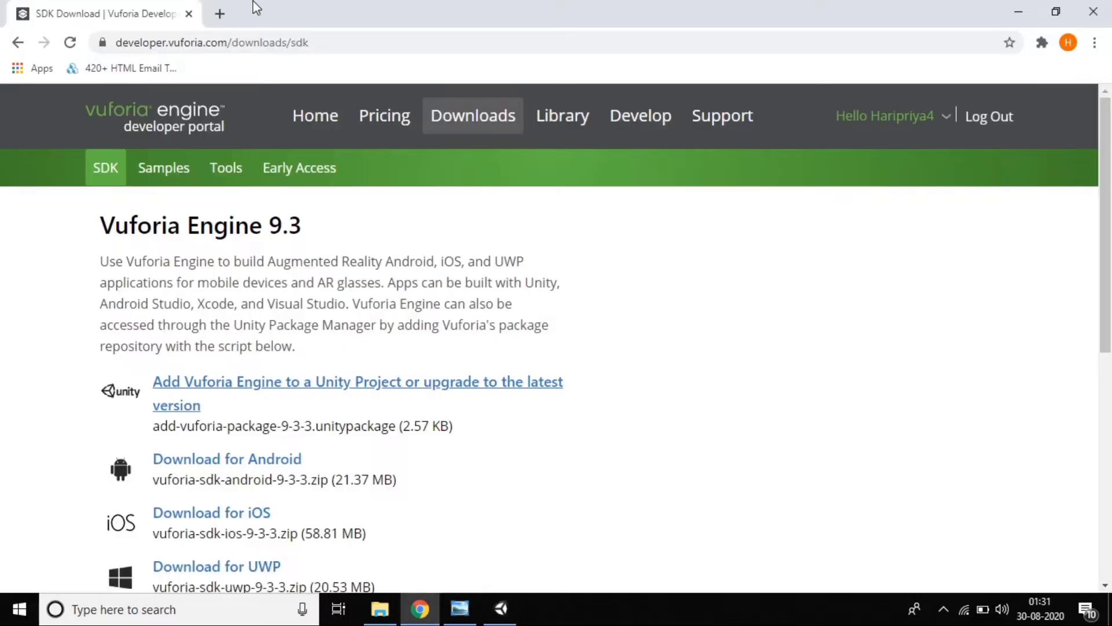
Open the Vuforia Developer Portal at developer.vuforia.com in a new browser tab
left_click(226, 14)
type("de")
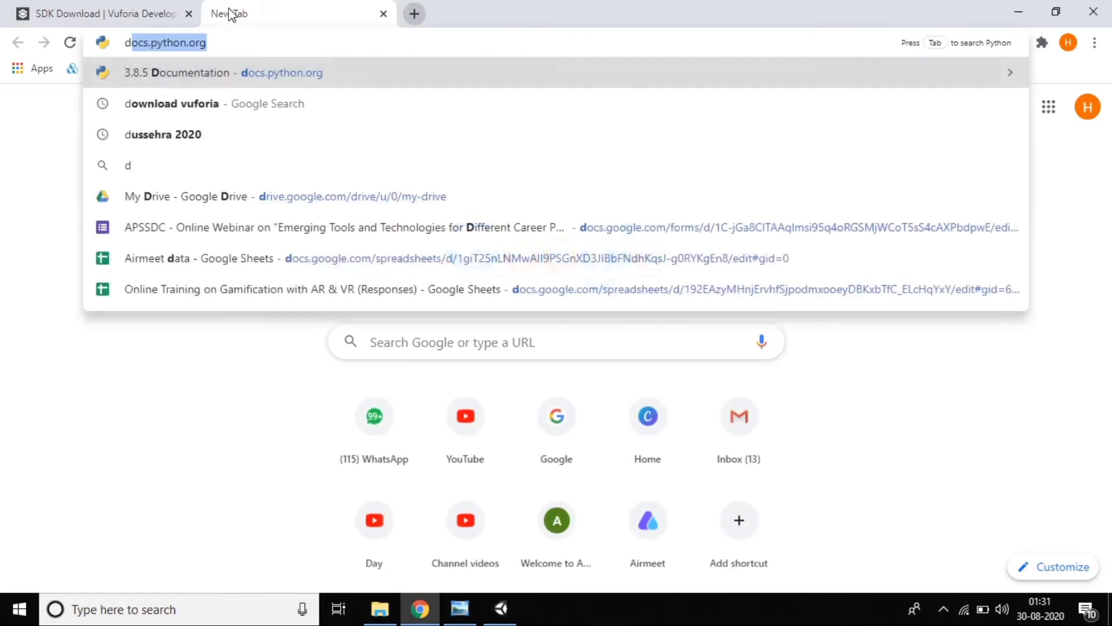
key("End")
key("BackSpace")
key("BackSpace")
key("BackSpace")
key("BackSpace")
key("BackSpace")
key("BackSpace")
key("BackSpace")
key("BackSpace")
key("BackSpace")
key("BackSpace")
key("BackSpace")
key("BackSpace")
key("BackSpace")
key("BackSpace")
key("BackSpace")
key("BackSpace")
key("BackSpace")
key("BackSpace")
key("BackSpace")
key("BackSpace")
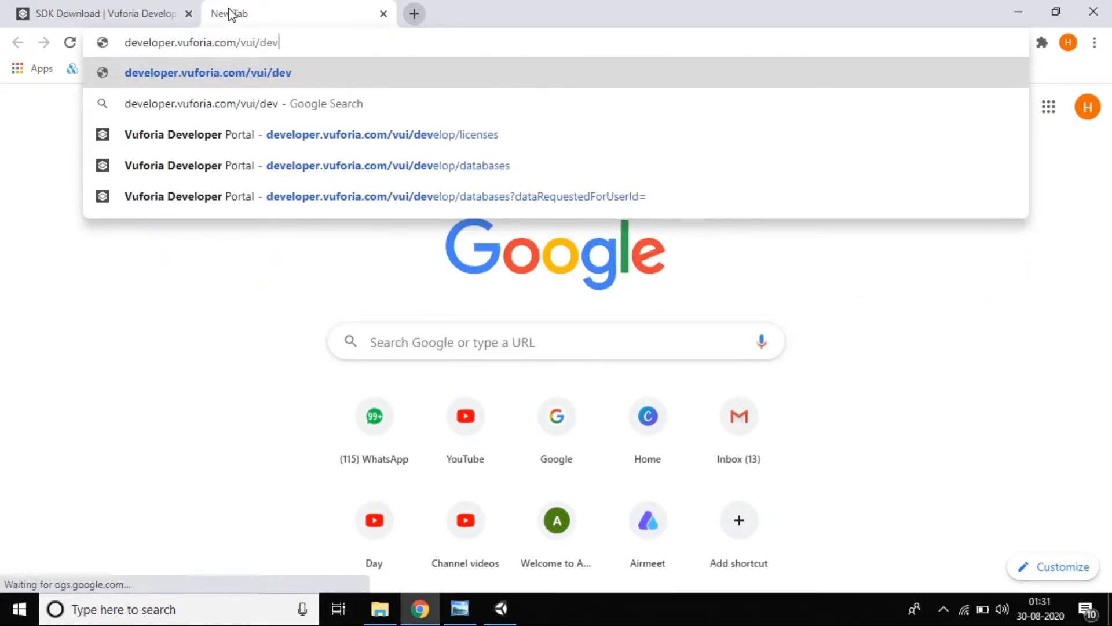
key("Return")
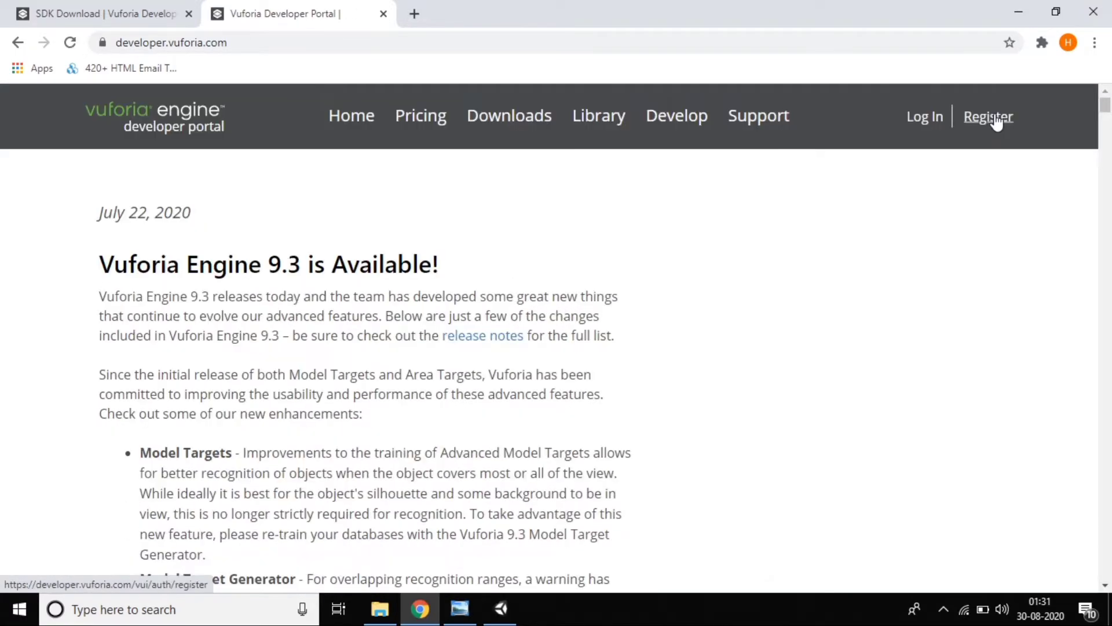
Open the Vuforia developer account registration form and review its required fields and agreements
left_click(993, 117)
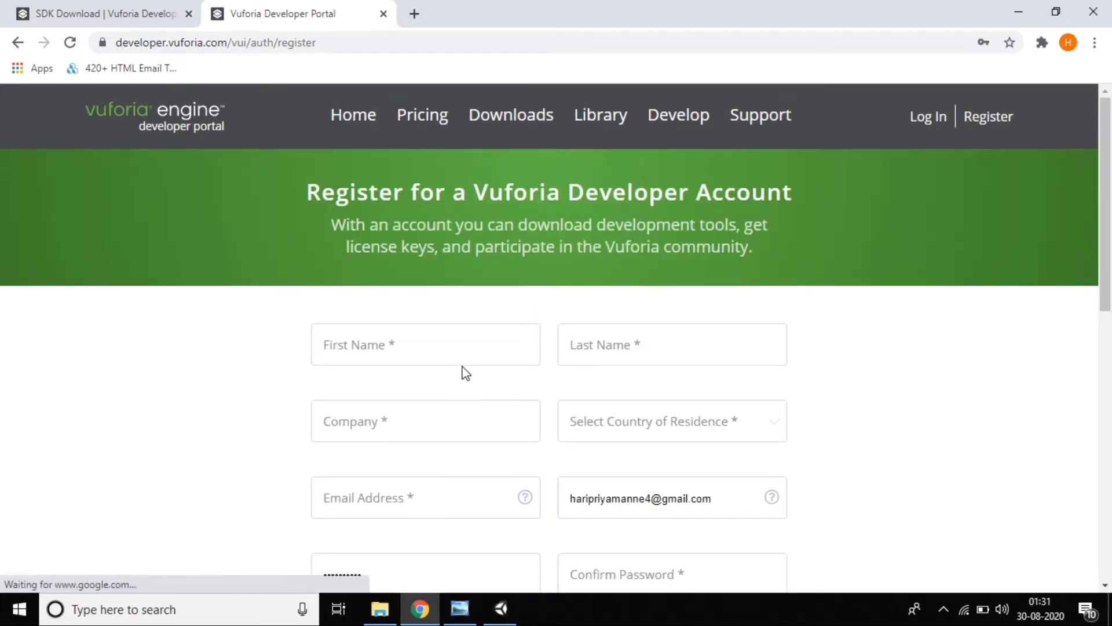
left_click(447, 410)
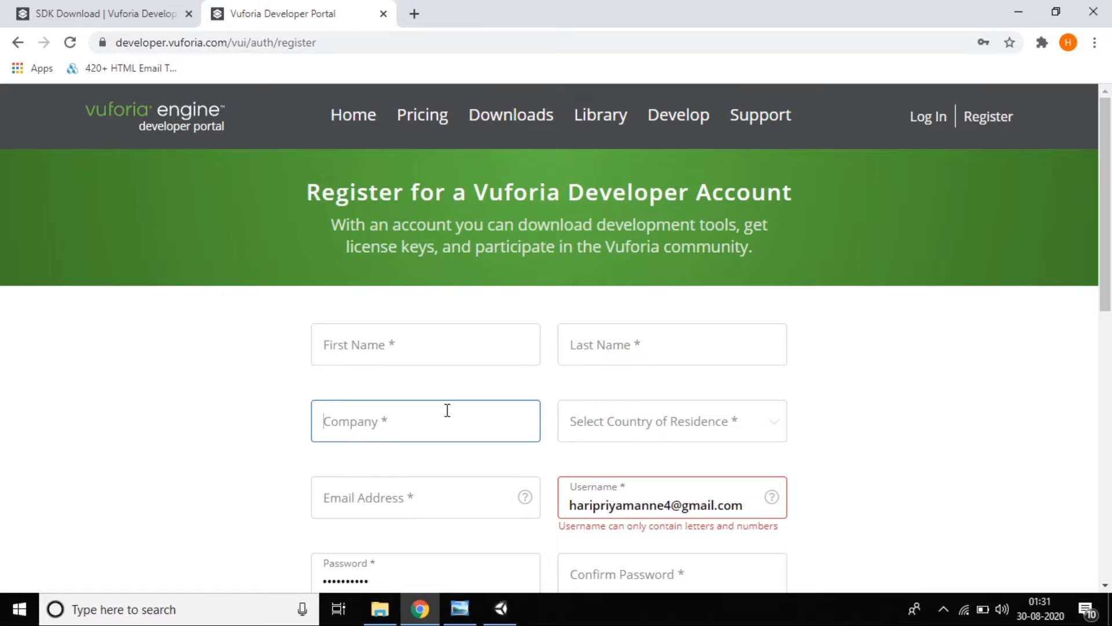
scroll(447, 409, "down", 7)
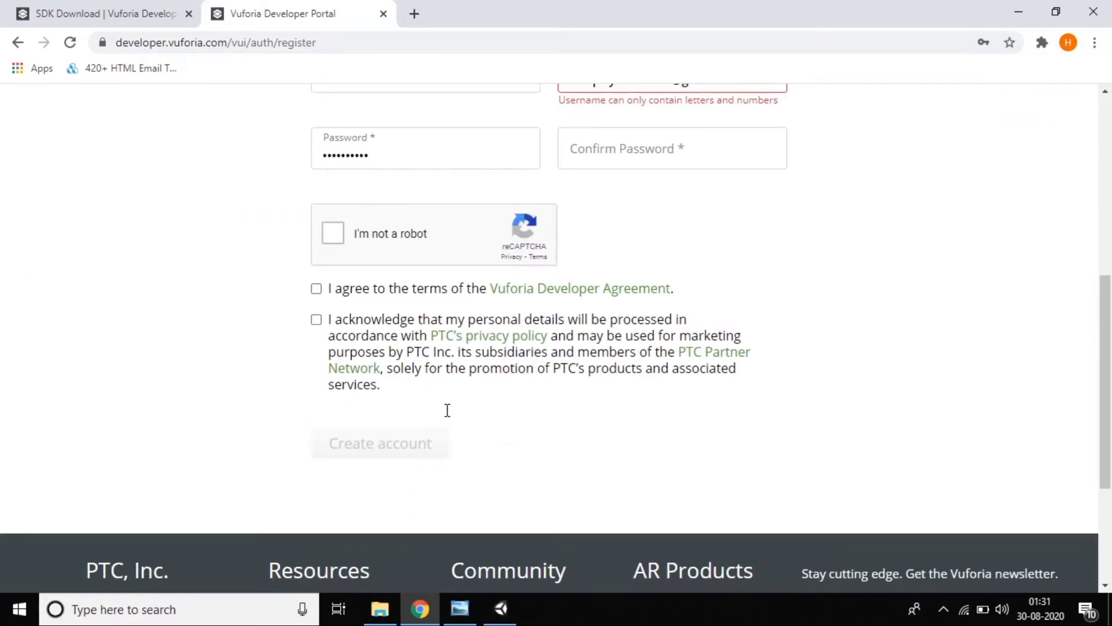
scroll(447, 410, "up", 7)
scroll(364, 484, "down", 10)
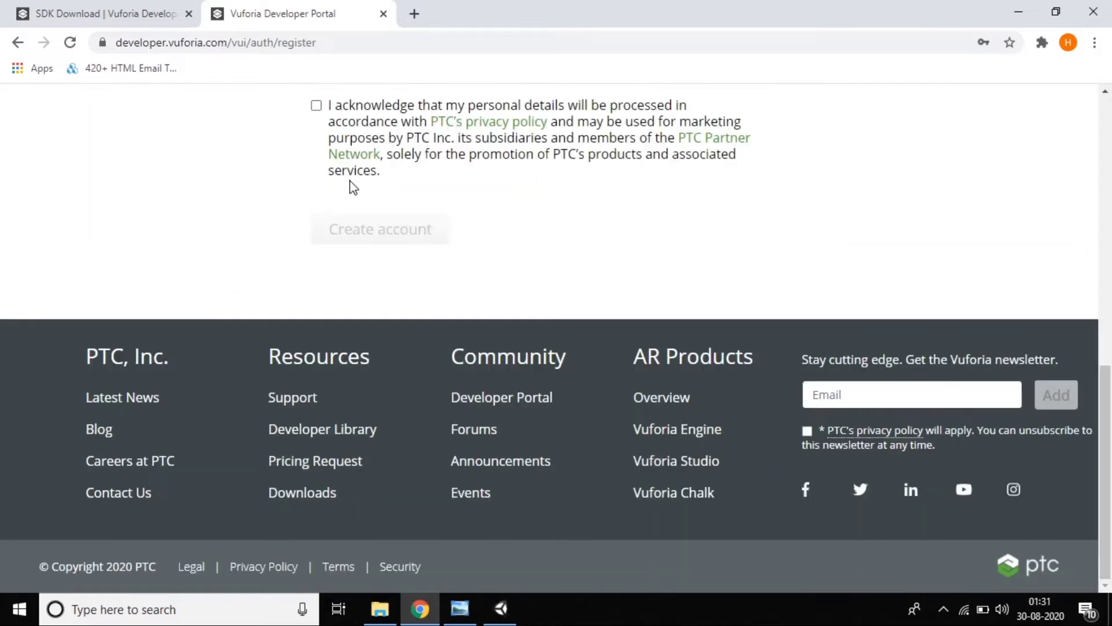
scroll(367, 226, "up", 10)
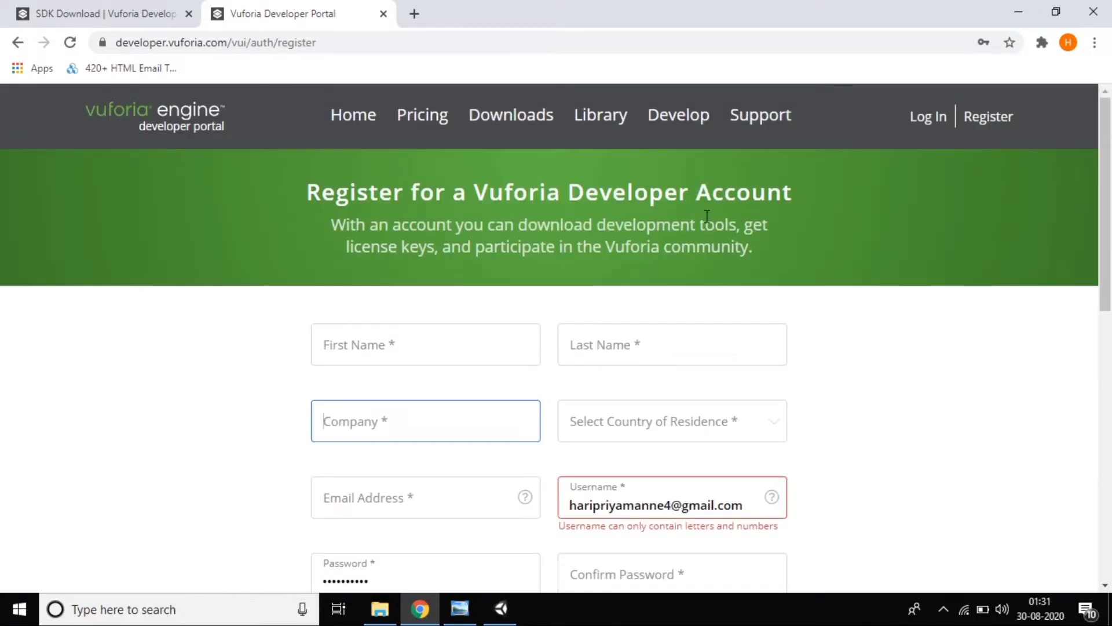
Log in to the Vuforia developer account with the prefilled credentials and look through the License Manager's license list
left_click(928, 116)
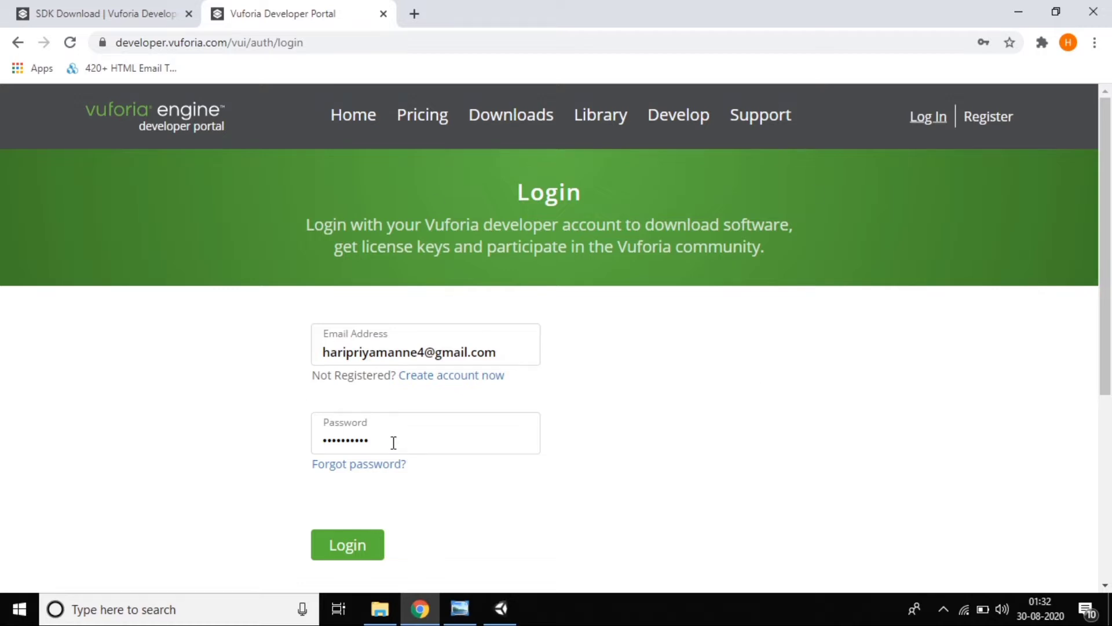
left_click(359, 537)
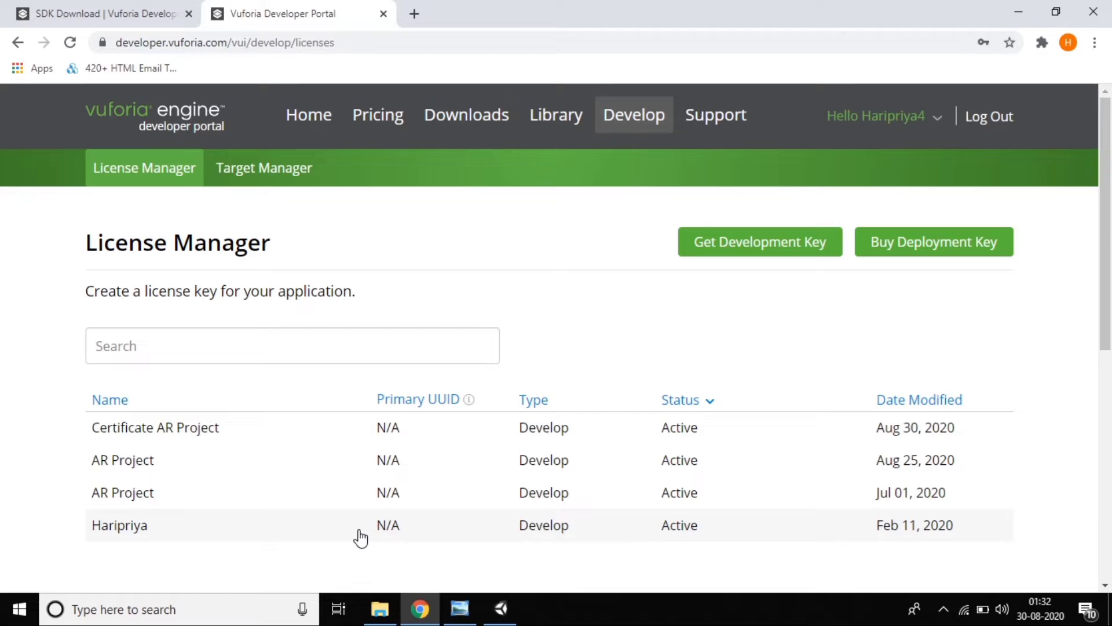
scroll(377, 433, "down", 5)
scroll(377, 433, "up", 5)
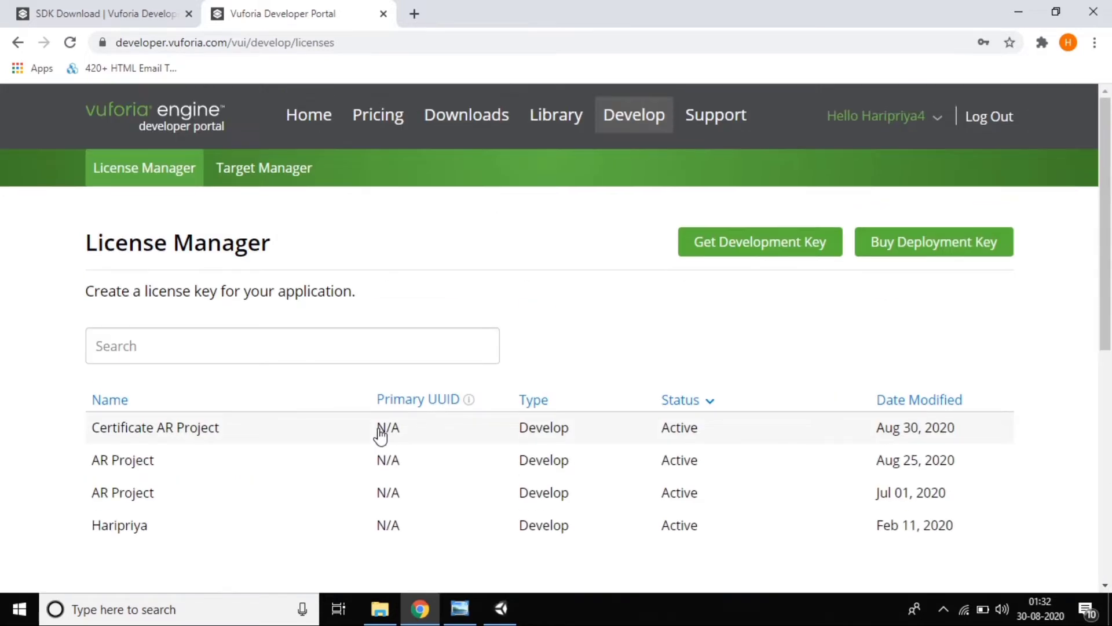
Create a free development license key named 3DGameOnbjects, accepting the Vuforia Developer Agreement
left_click(758, 255)
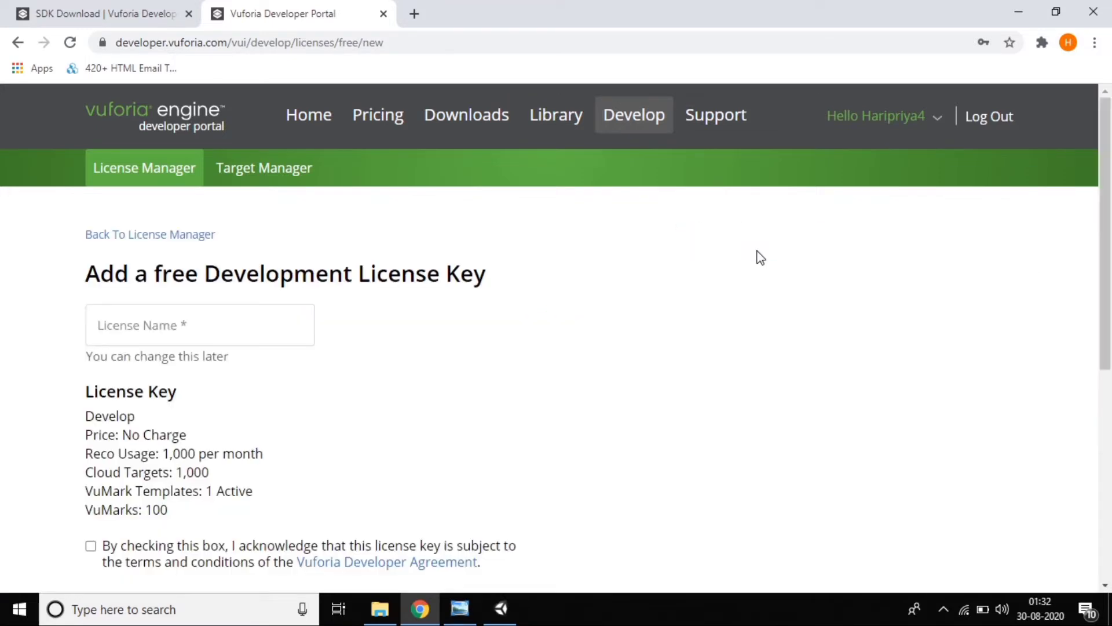
left_click(220, 332)
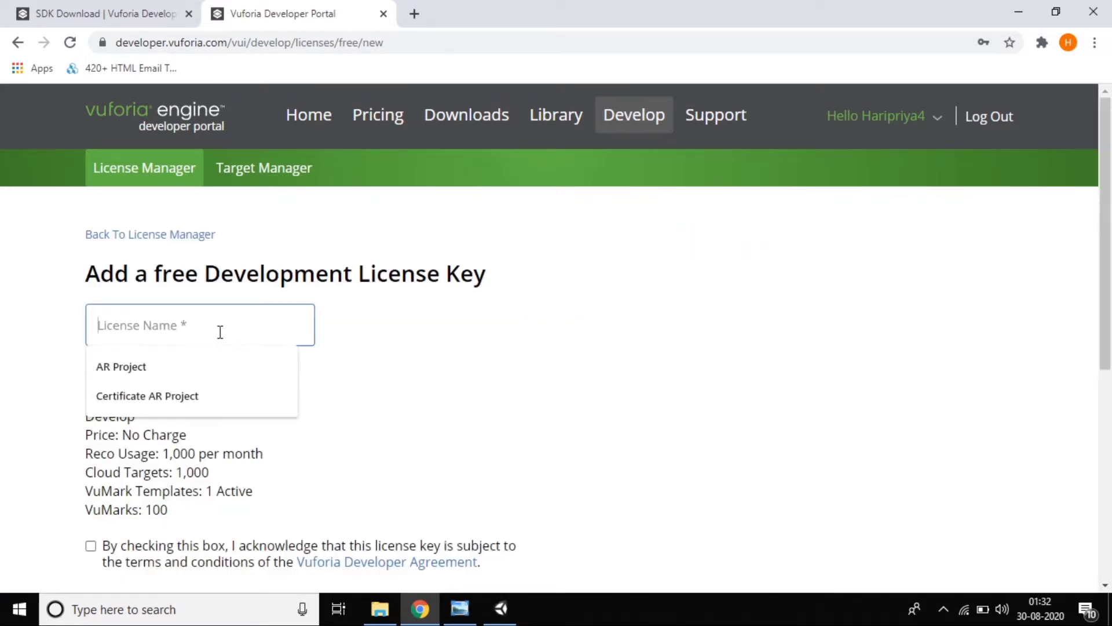
type("GameOnbj")
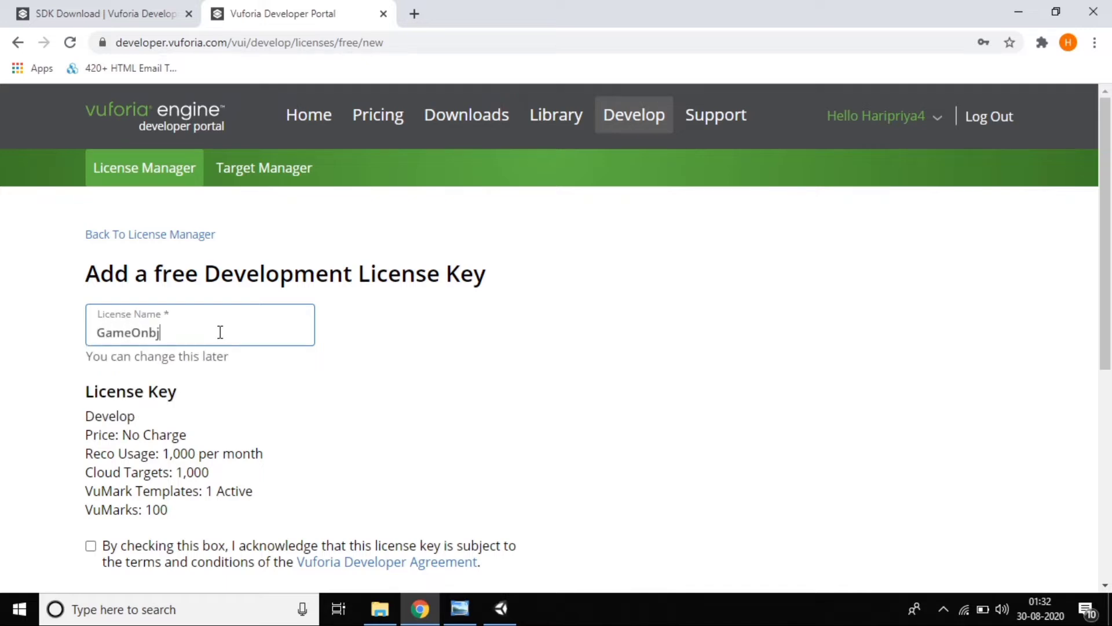
type("ects")
left_click(100, 331)
type("3D")
scroll(272, 387, "down", 7)
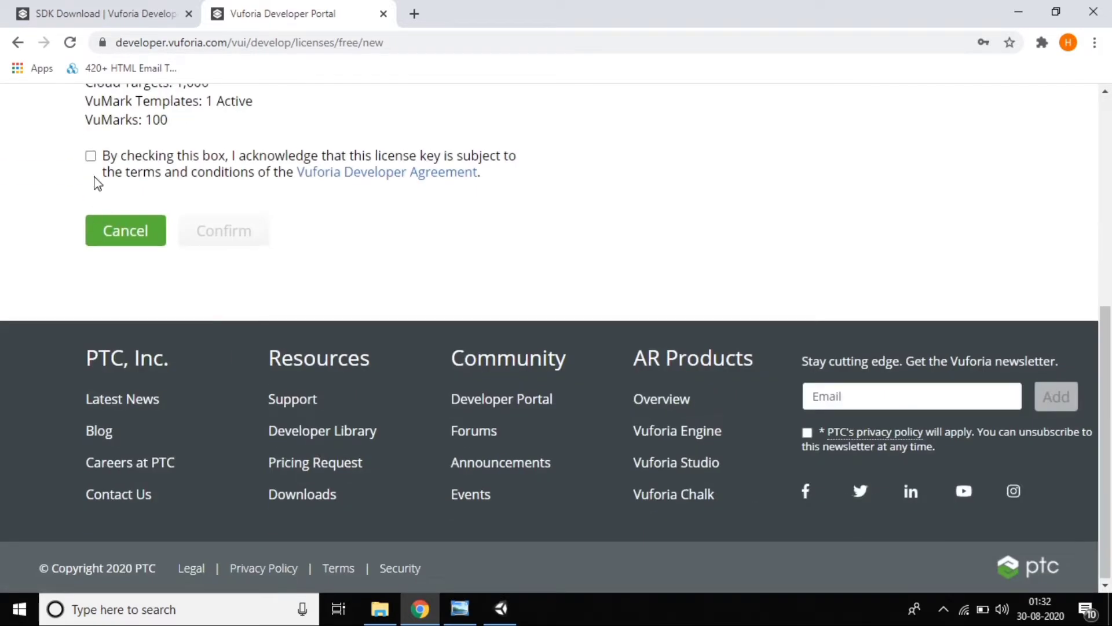
left_click(90, 155)
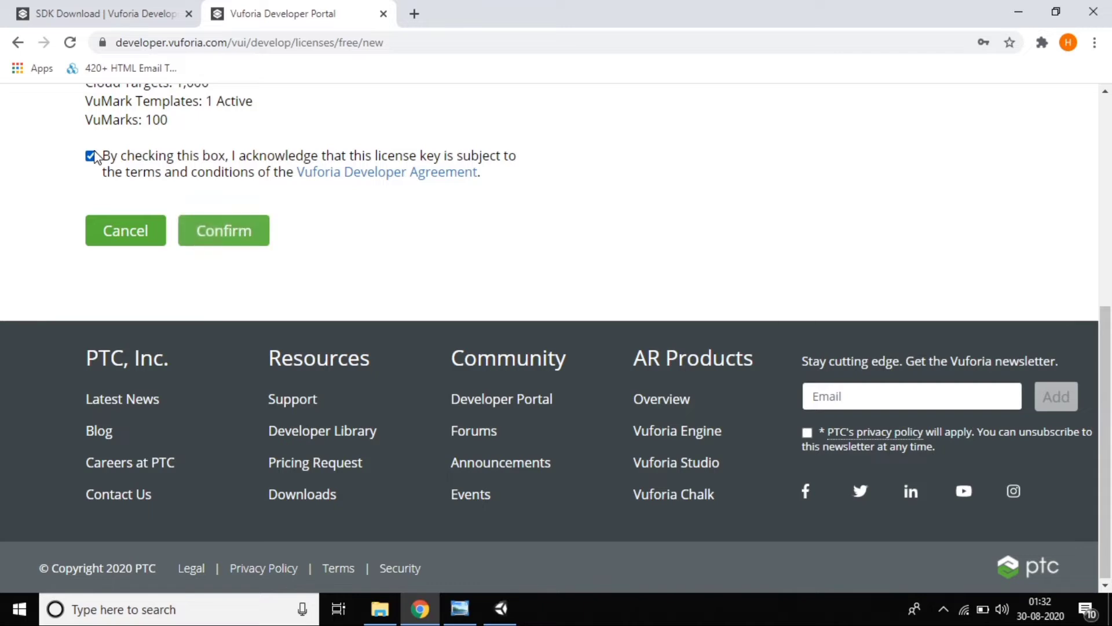
left_click(234, 238)
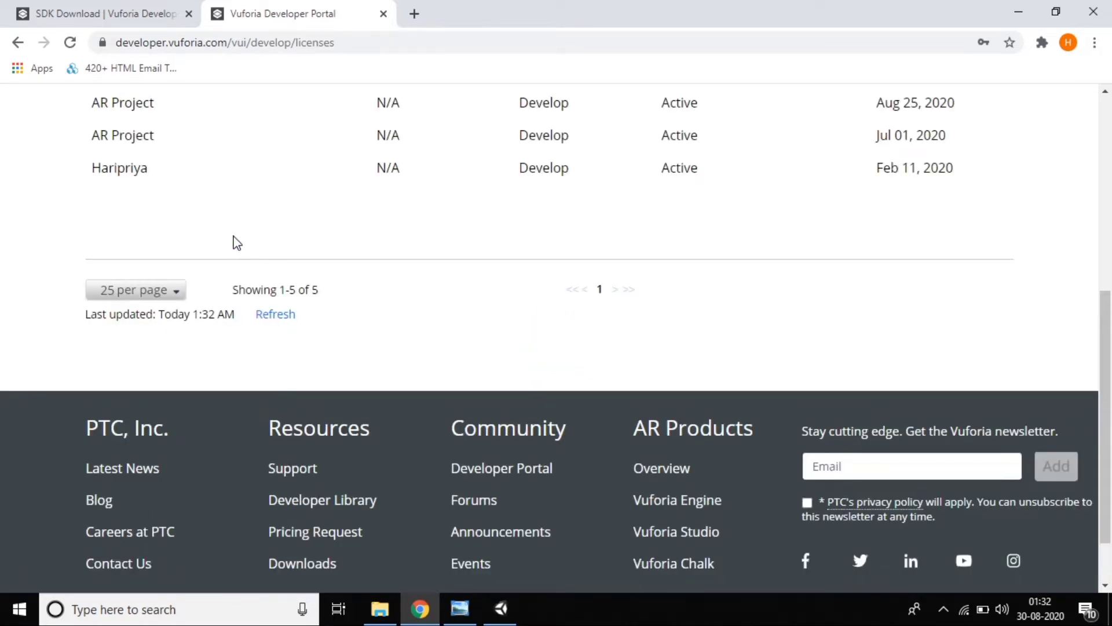
Open the newly created license, correct its name to 3DGameObjects, and copy its license key to the clipboard
scroll(234, 242, "up", 7)
left_click(155, 427)
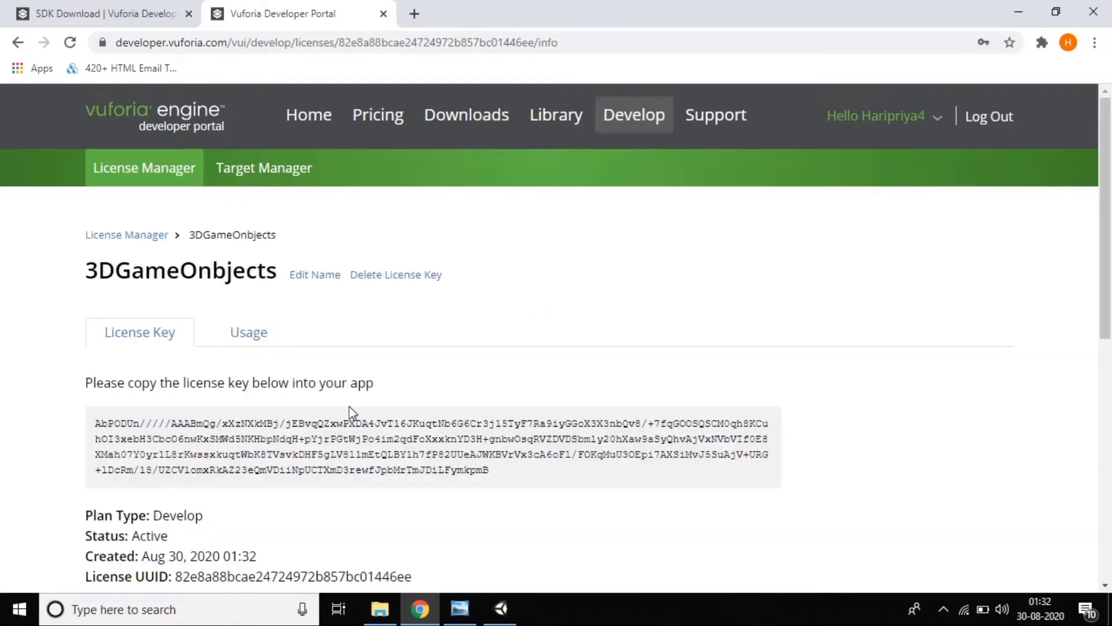
left_click(299, 435)
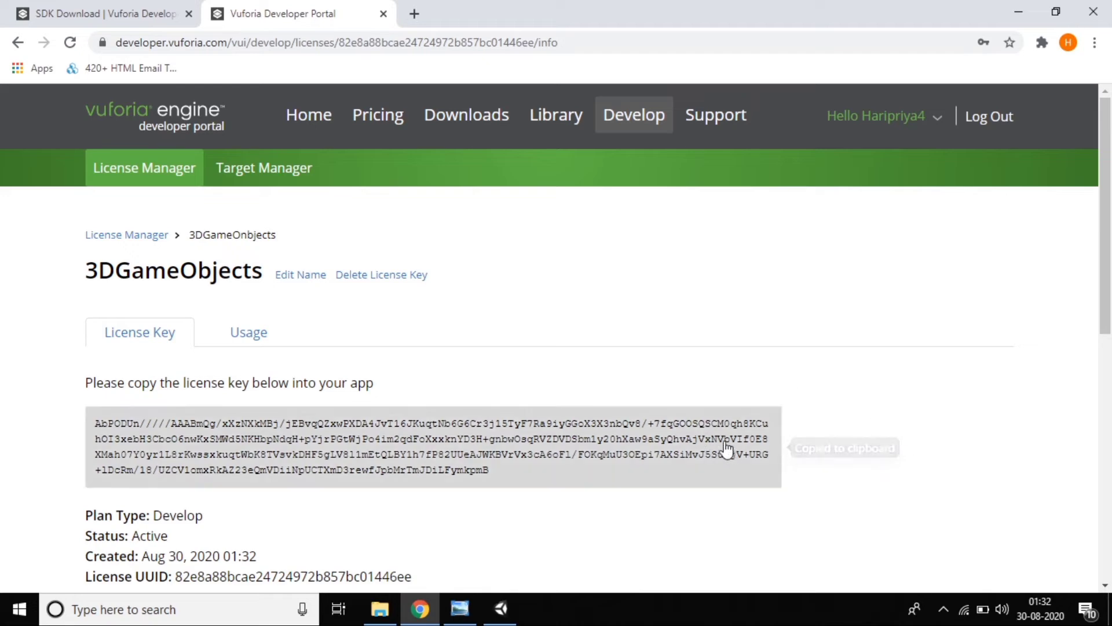
left_click(712, 454)
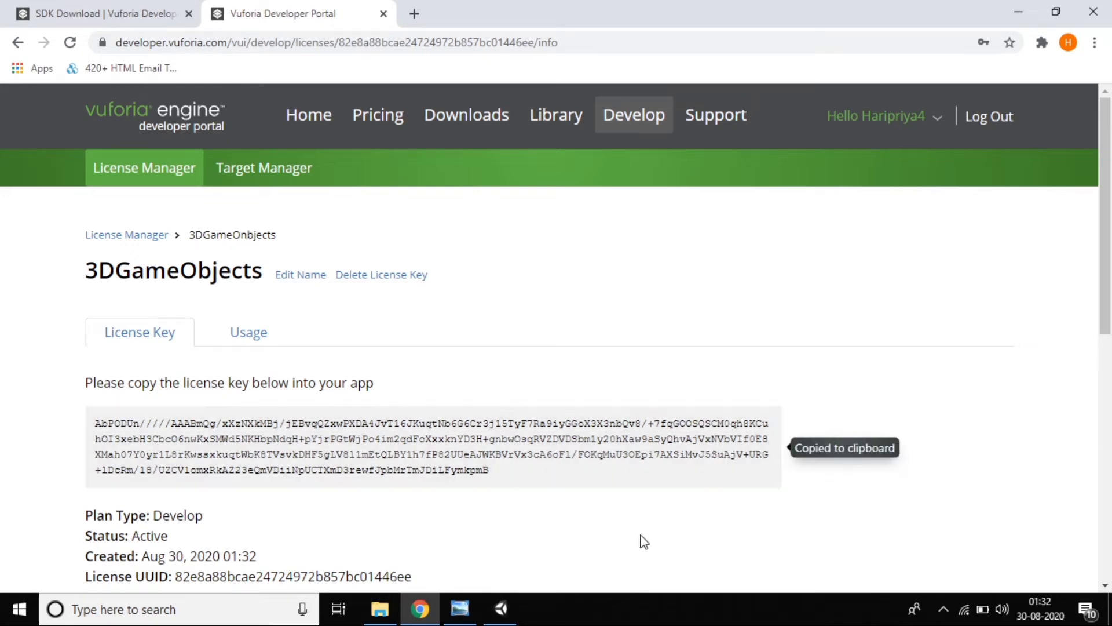
Switch to Unity and delete the Main Camera from SampleScene
left_click(509, 617)
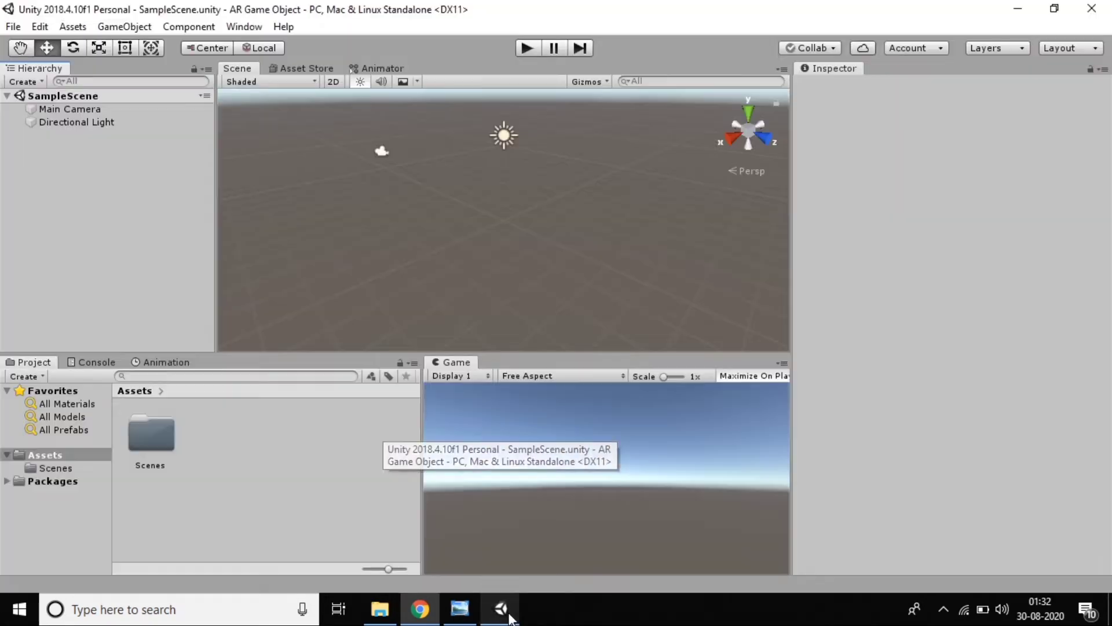
left_click(79, 109)
key("Delete")
Add a Vuforia Engine AR Camera to SampleScene and import the required Vuforia Engine assets
right_click(68, 145)
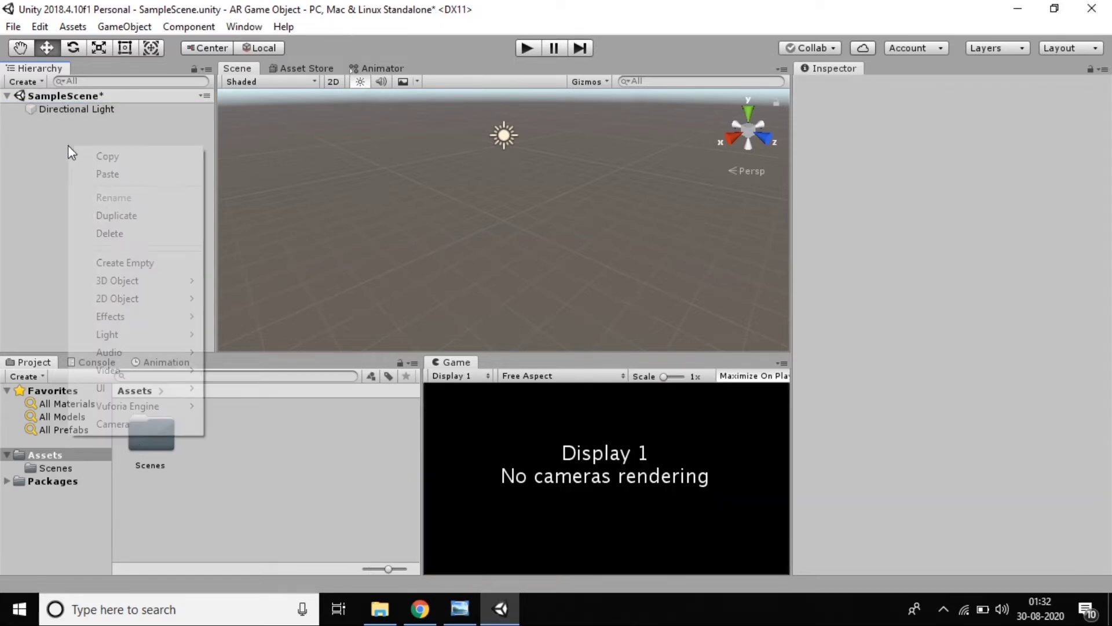
mouse_move(174, 406)
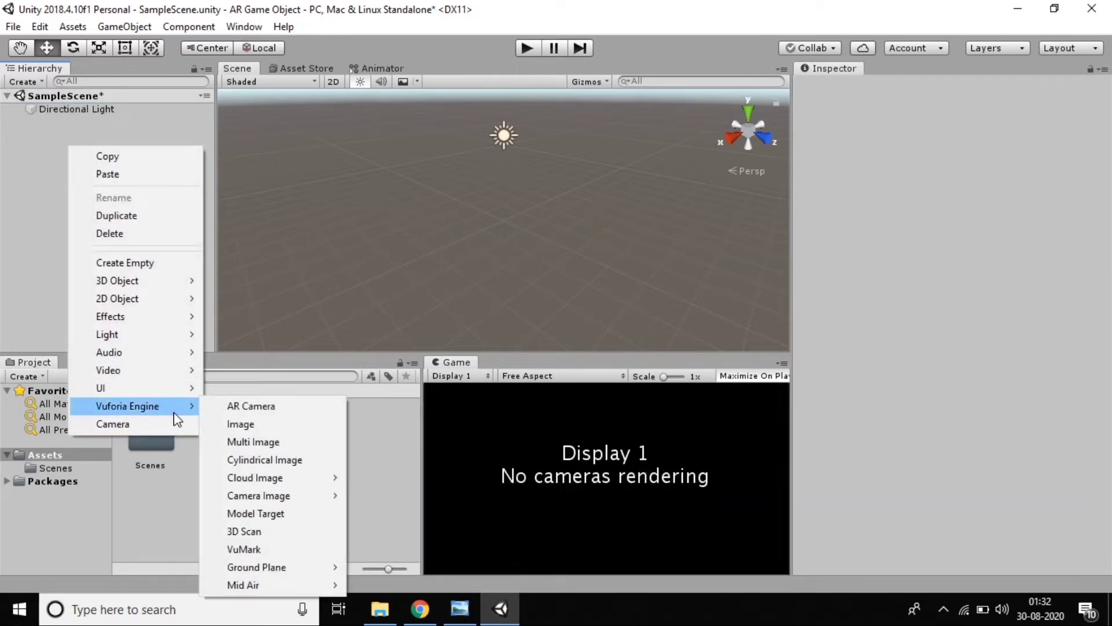
left_click(238, 409)
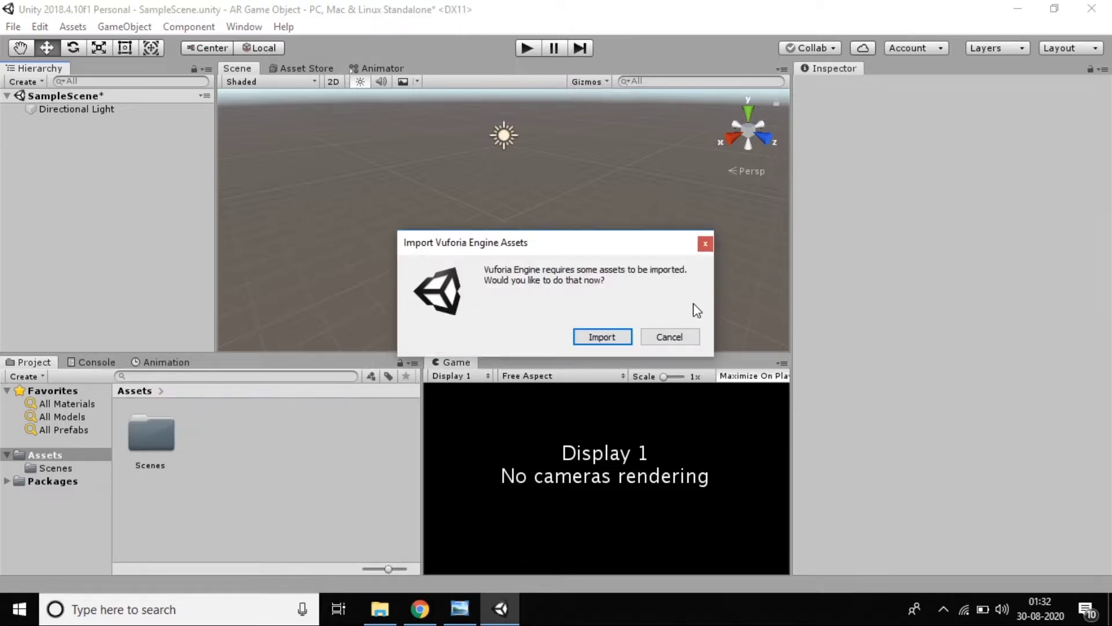
left_click(617, 336)
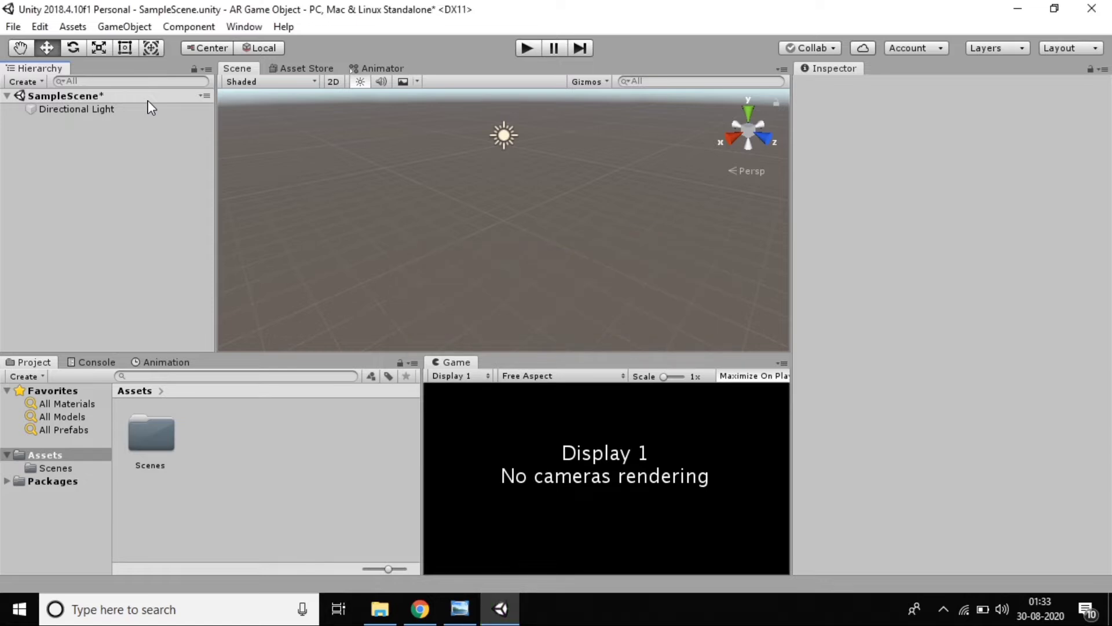
Switch the project's build platform to Android in the Build Settings
left_click(13, 27)
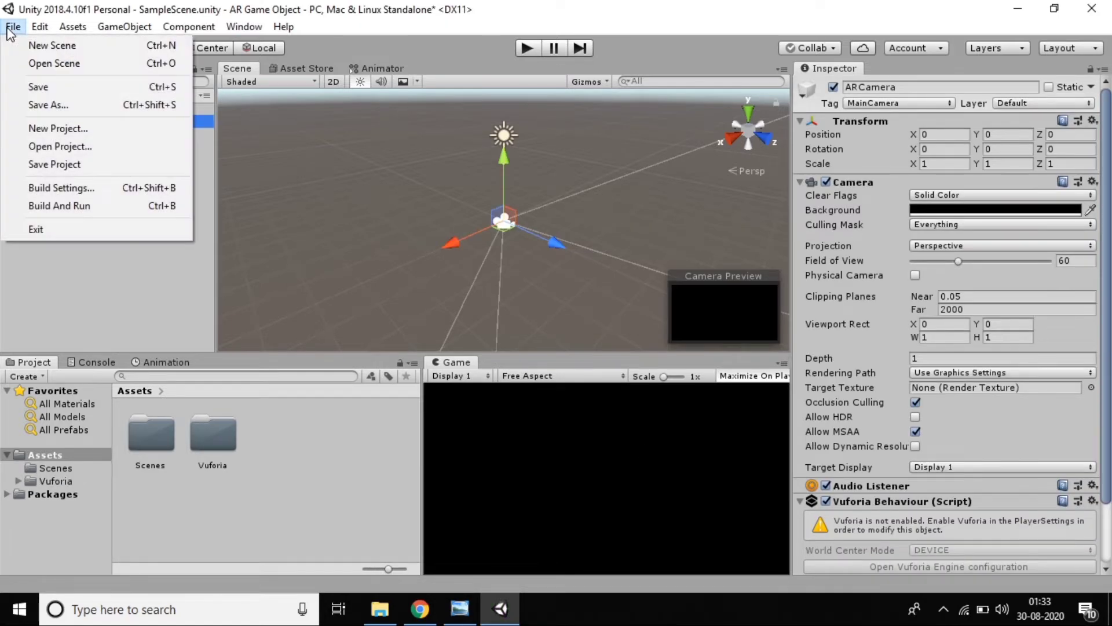
left_click(96, 184)
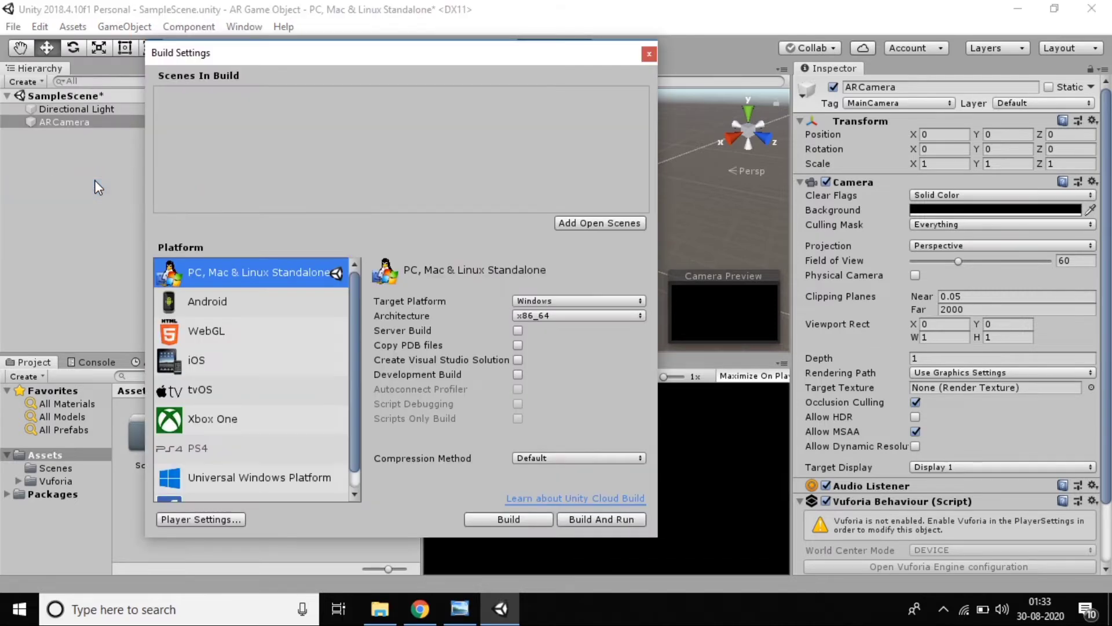
left_click(305, 301)
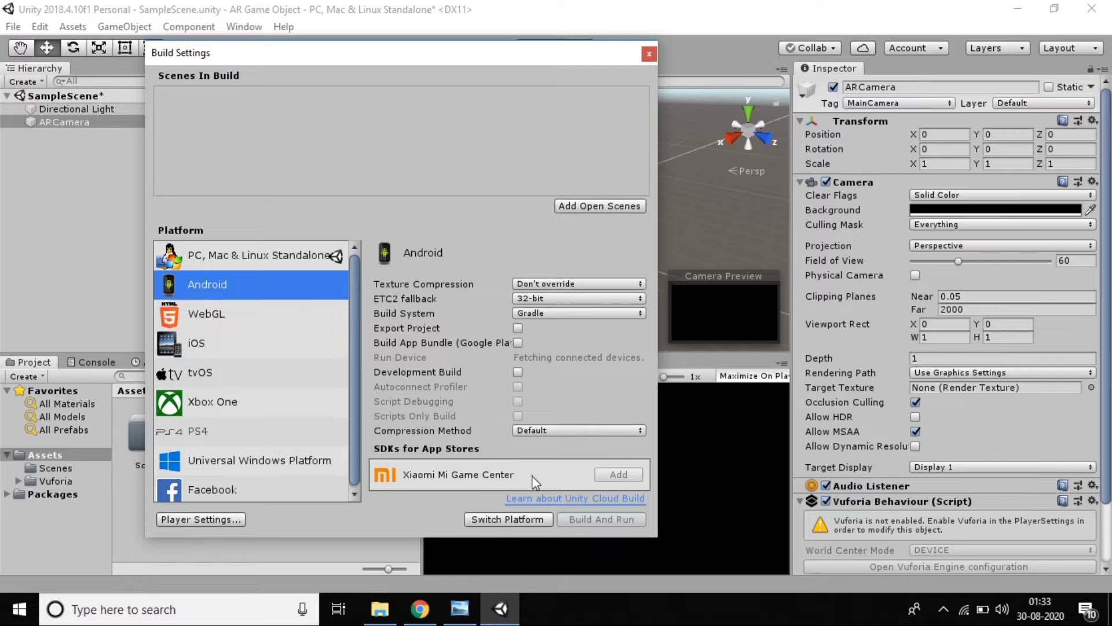
left_click(518, 521)
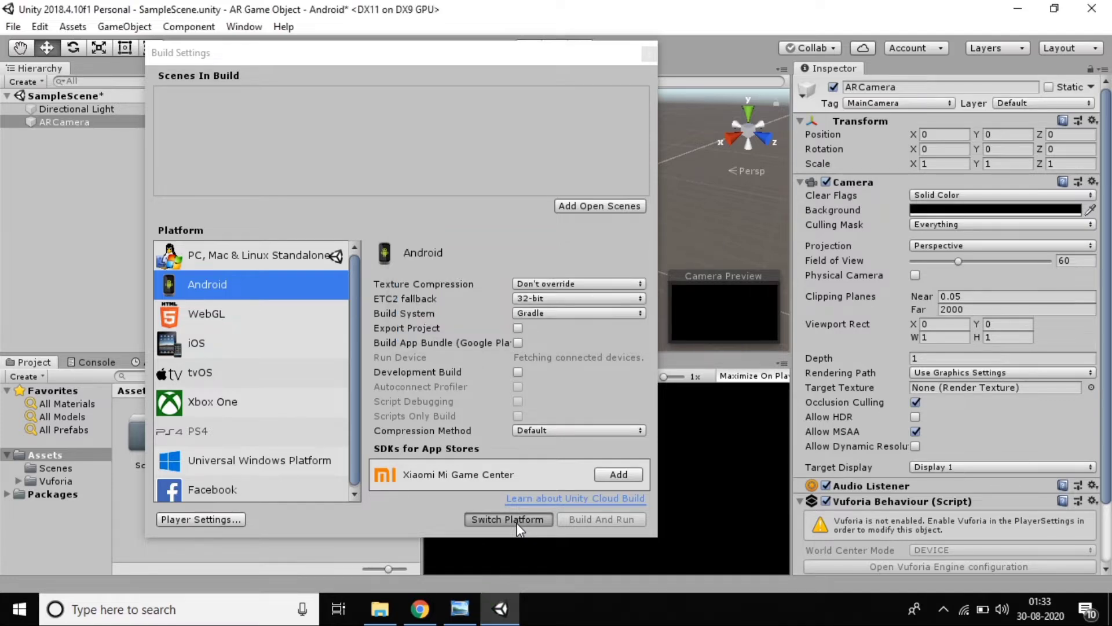
left_click(517, 520)
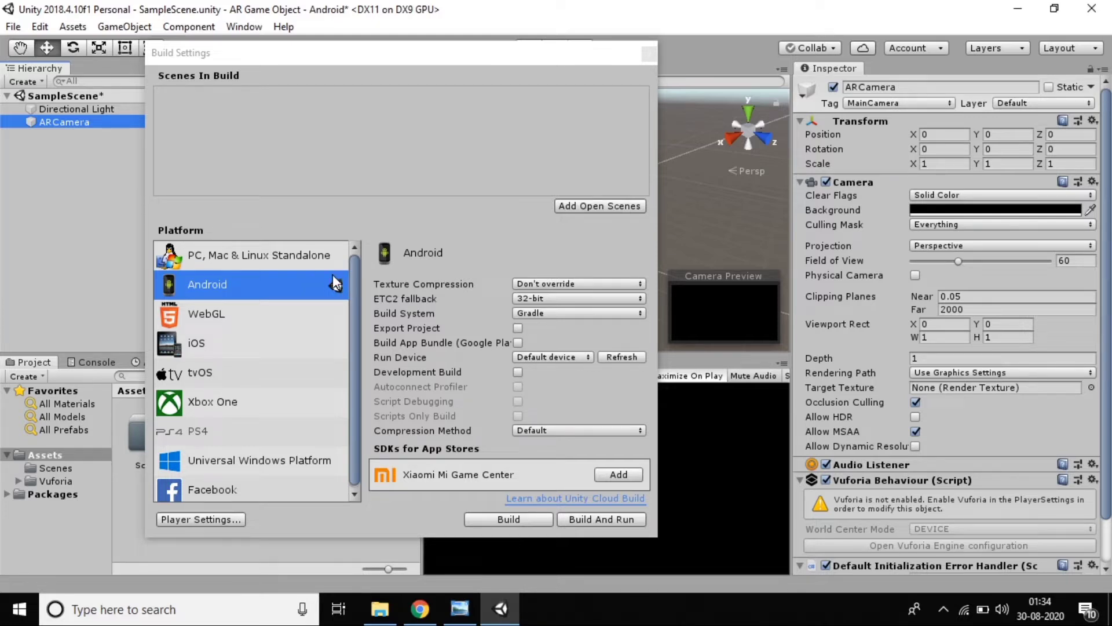
Open the Player Settings from the Build Settings and set the company name to the developer's first name
left_click(208, 520)
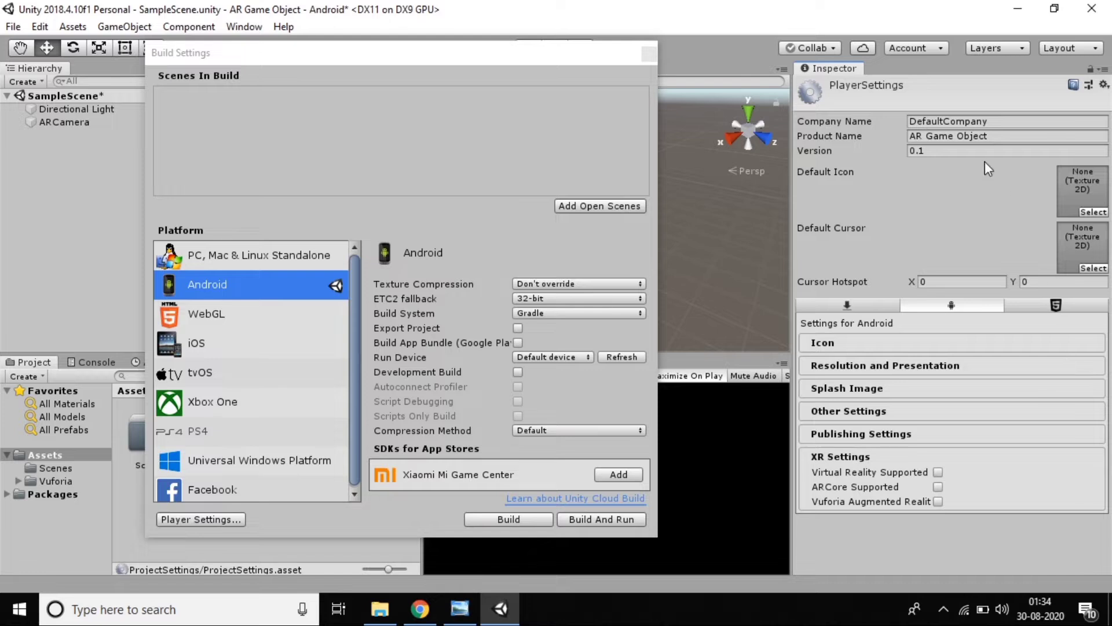
left_click(1013, 119)
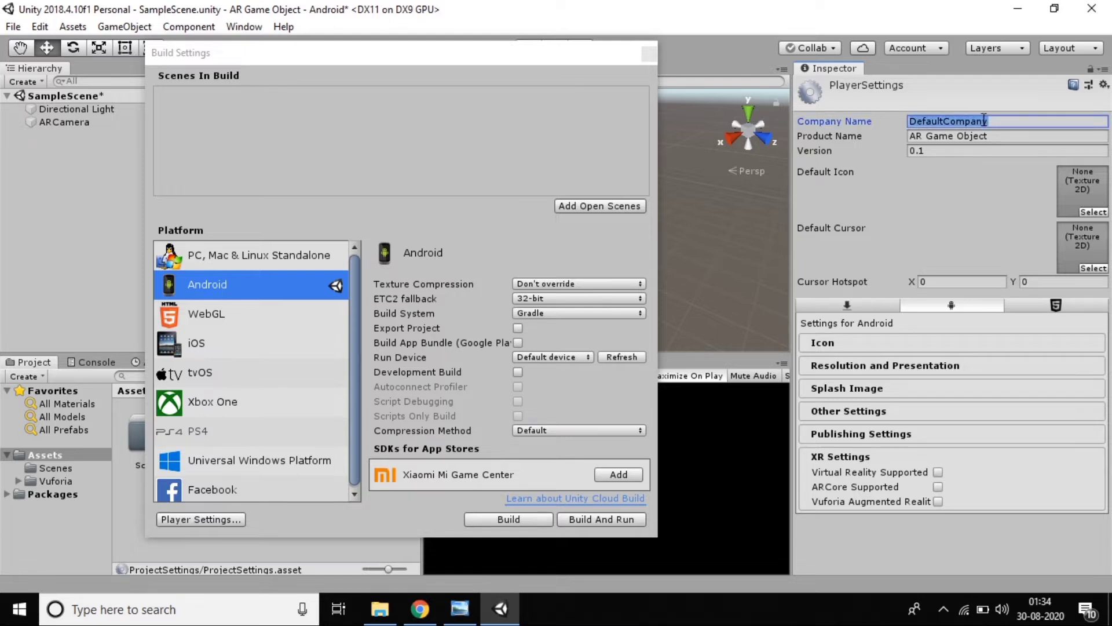
key("BackSpace")
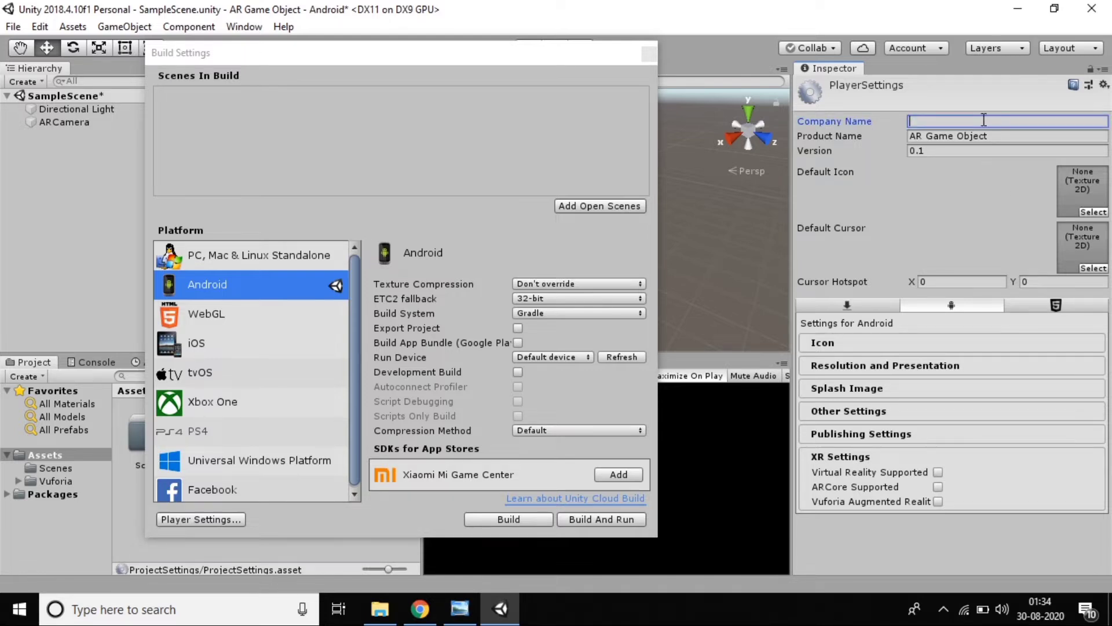
type("Haripriya")
Set the Android package name to com, the developer's first name and 3DGameObjects, separated by dots
left_click(860, 412)
scroll(862, 413, "down", 5)
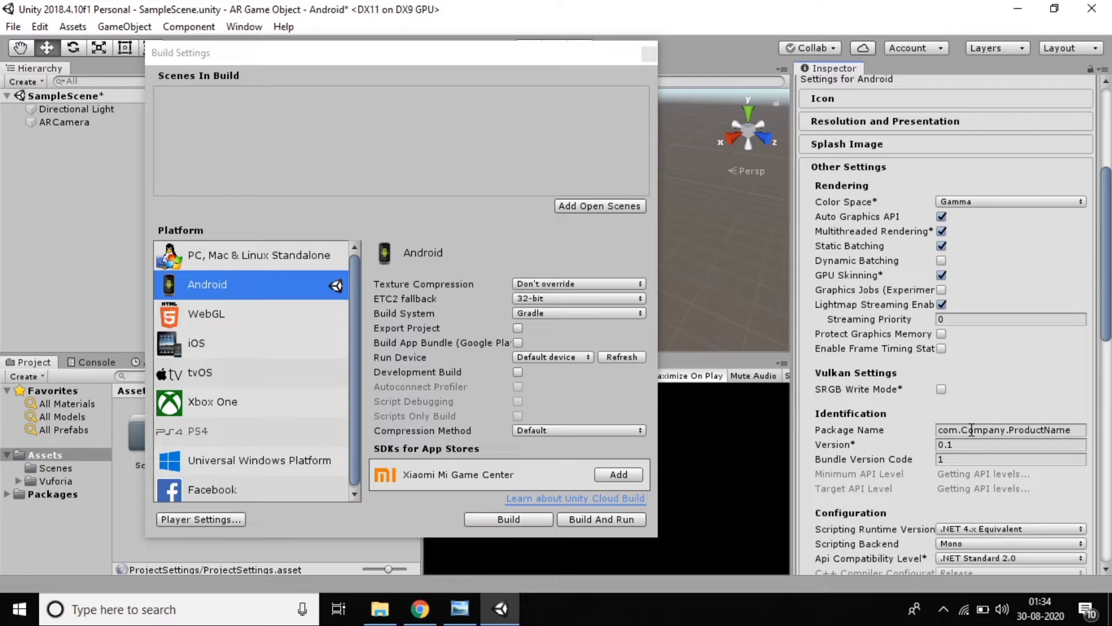
left_click_drag(962, 430, 1084, 435)
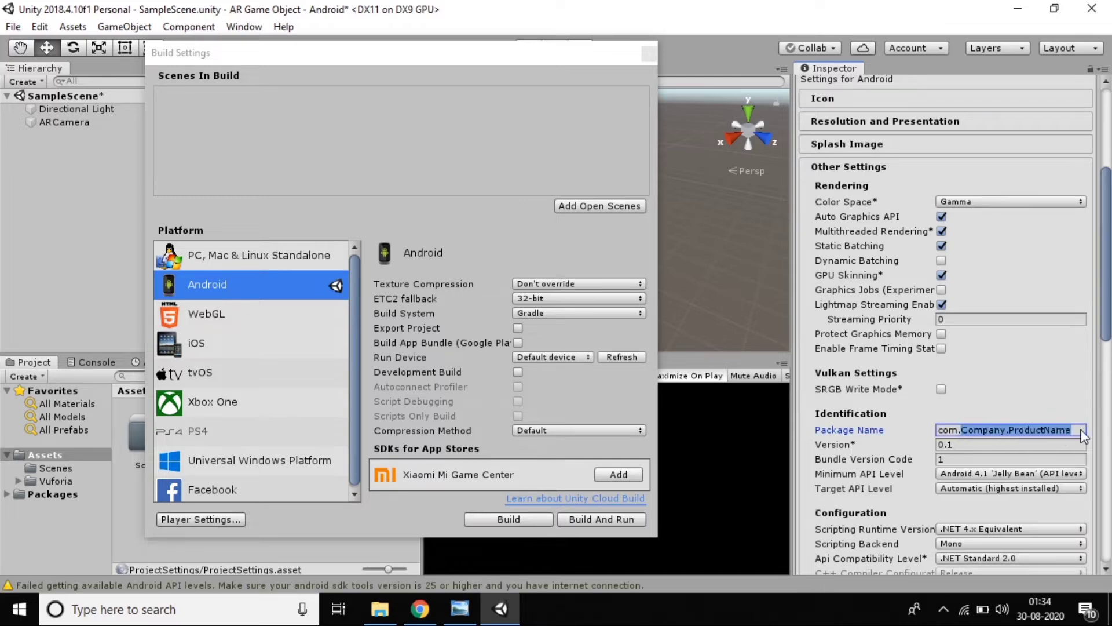
scroll(1013, 410, "up", 5)
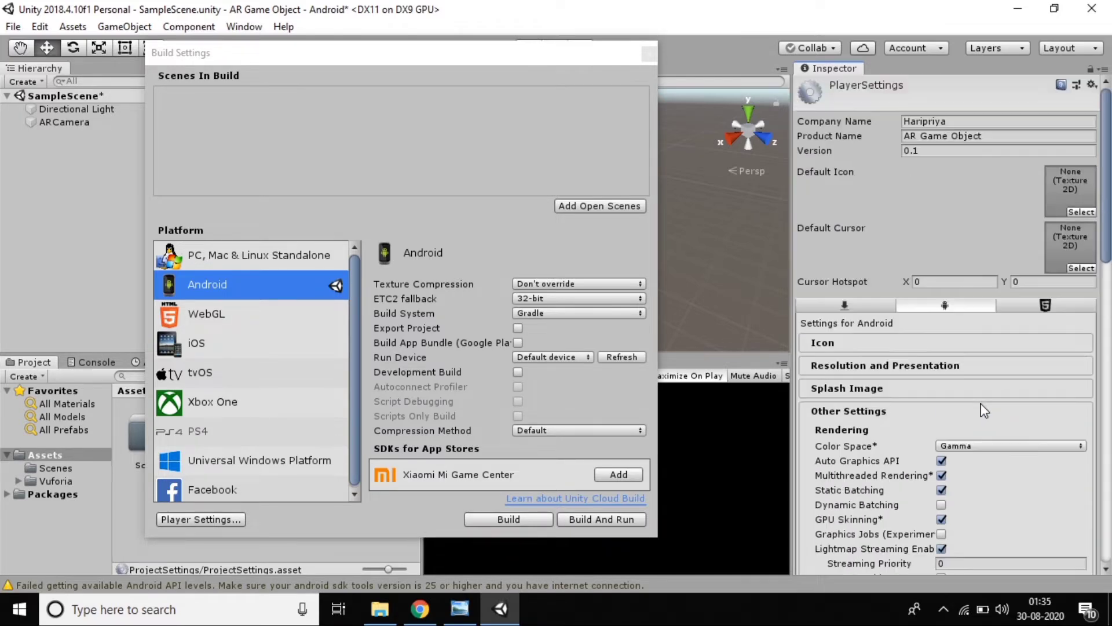
scroll(985, 410, "down", 5)
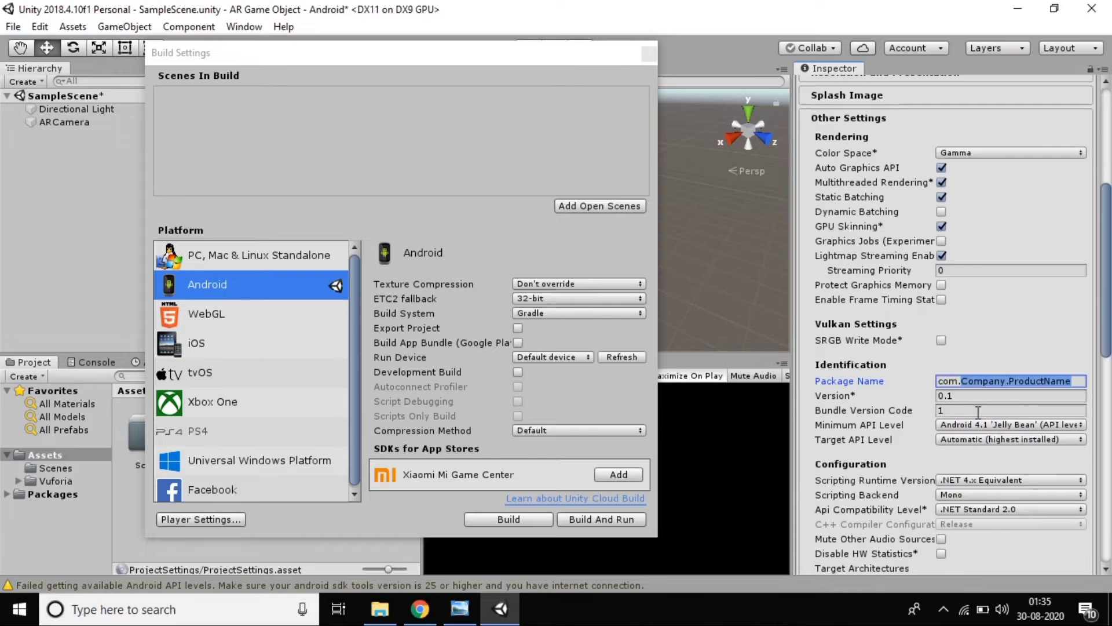
type("Haripriya.")
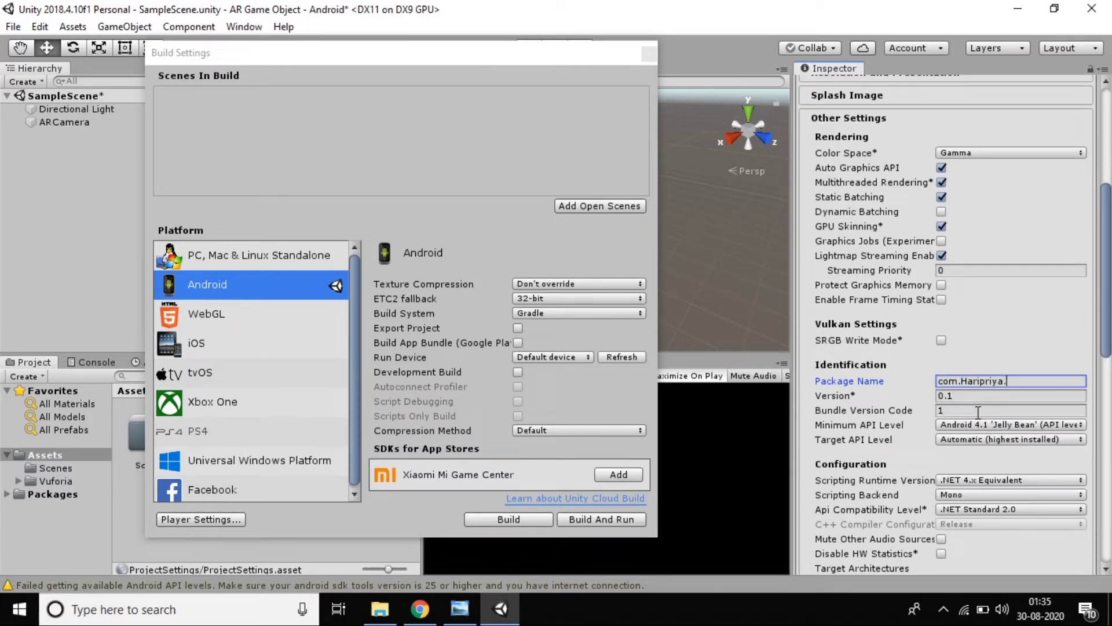
type("3DGameObjects")
Set the minimum API level to Android 5.0 'Lollipop' (API level 21) and disable Android TV Compatibility
scroll(979, 400, "down", 3)
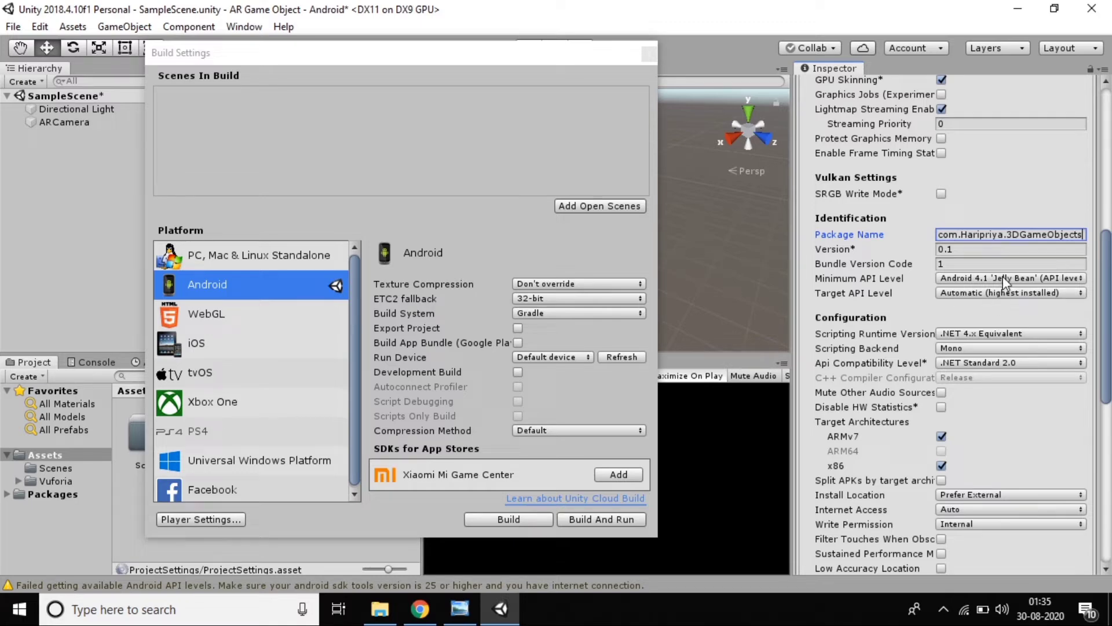
left_click(1002, 279)
left_click(941, 392)
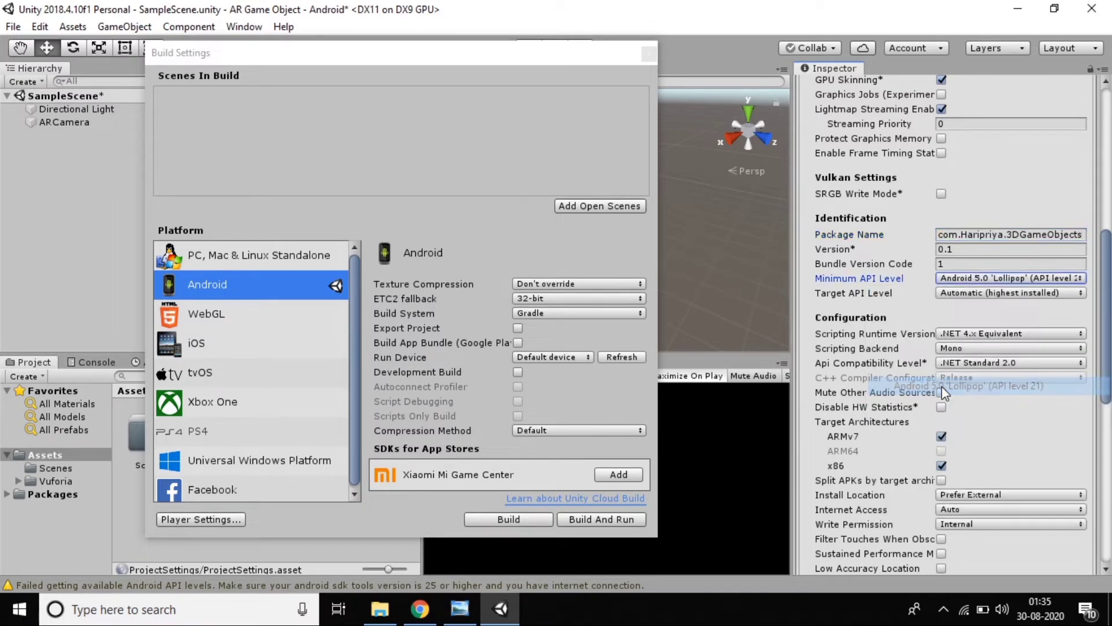
scroll(940, 387, "down", 2)
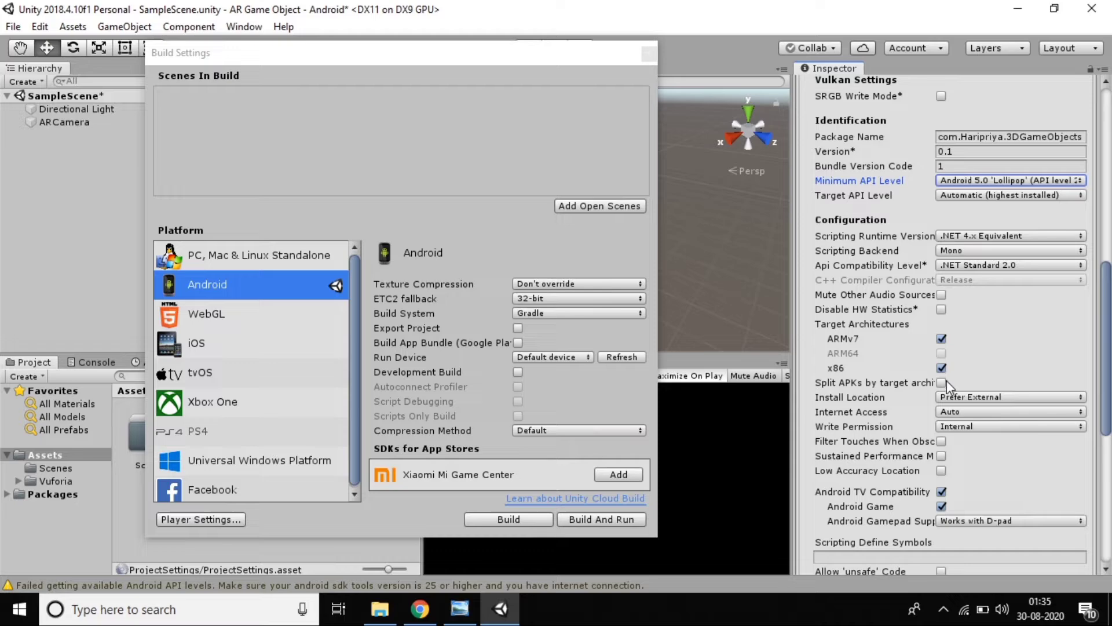
scroll(937, 487, "down", 1)
scroll(937, 492, "down", 1)
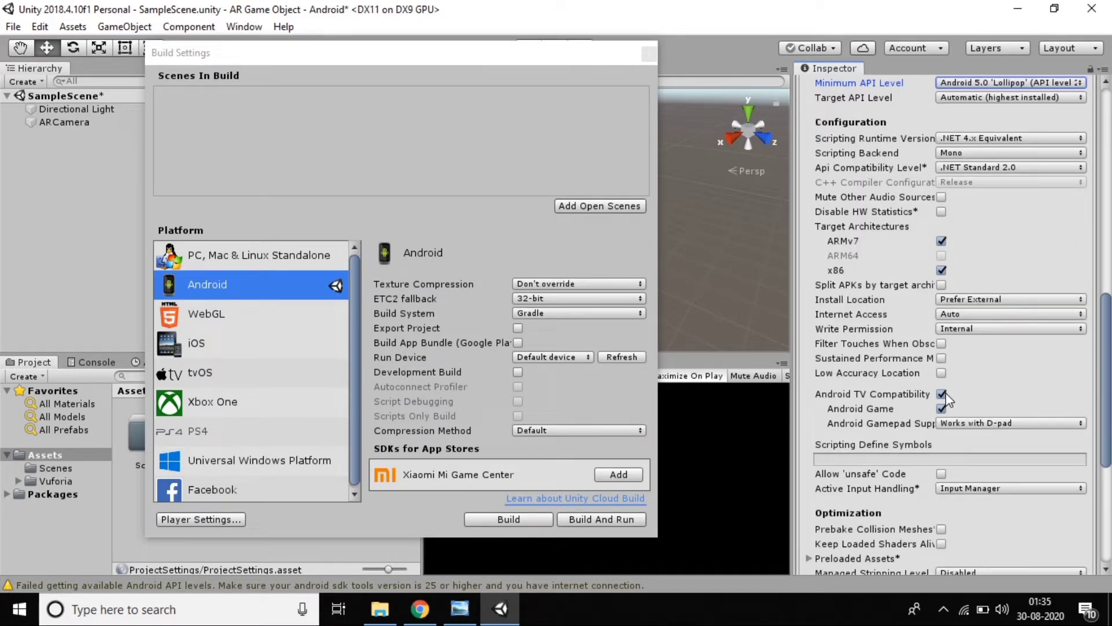
left_click(944, 394)
Enable Vuforia Augmented Reality support in the Android XR Settings and close the Build Settings
scroll(946, 391, "down", 4)
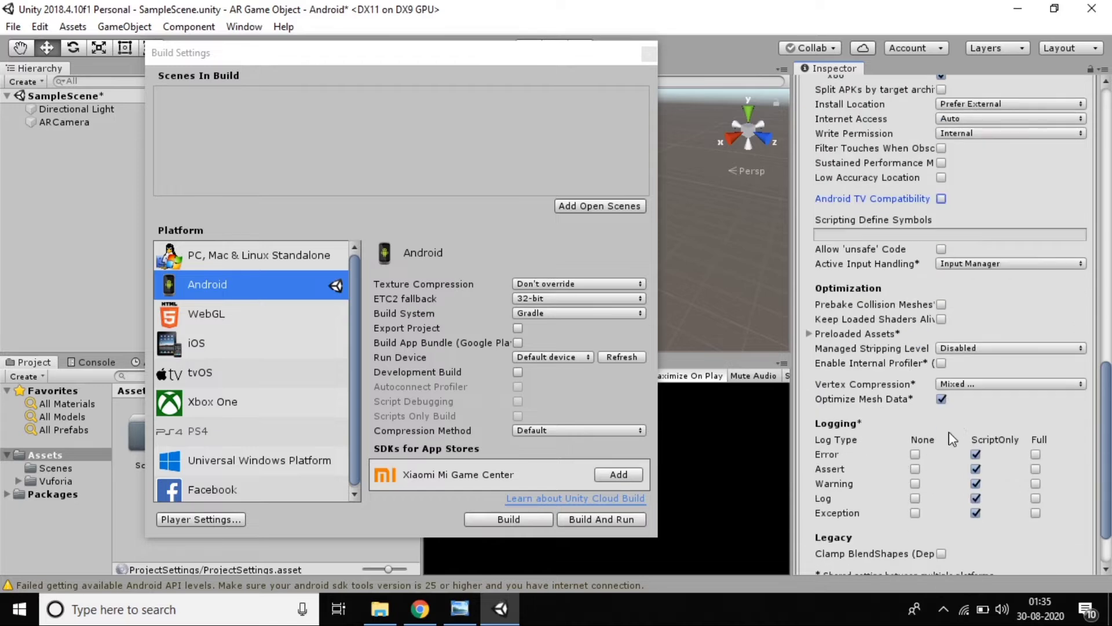
scroll(951, 441, "down", 2)
left_click(841, 544)
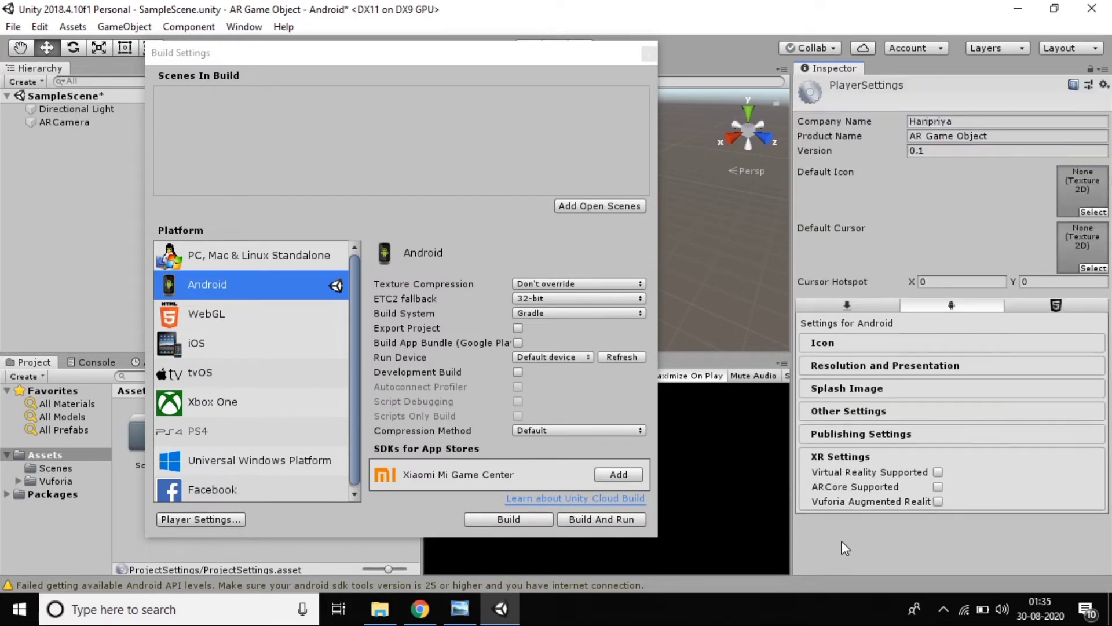
left_click(937, 501)
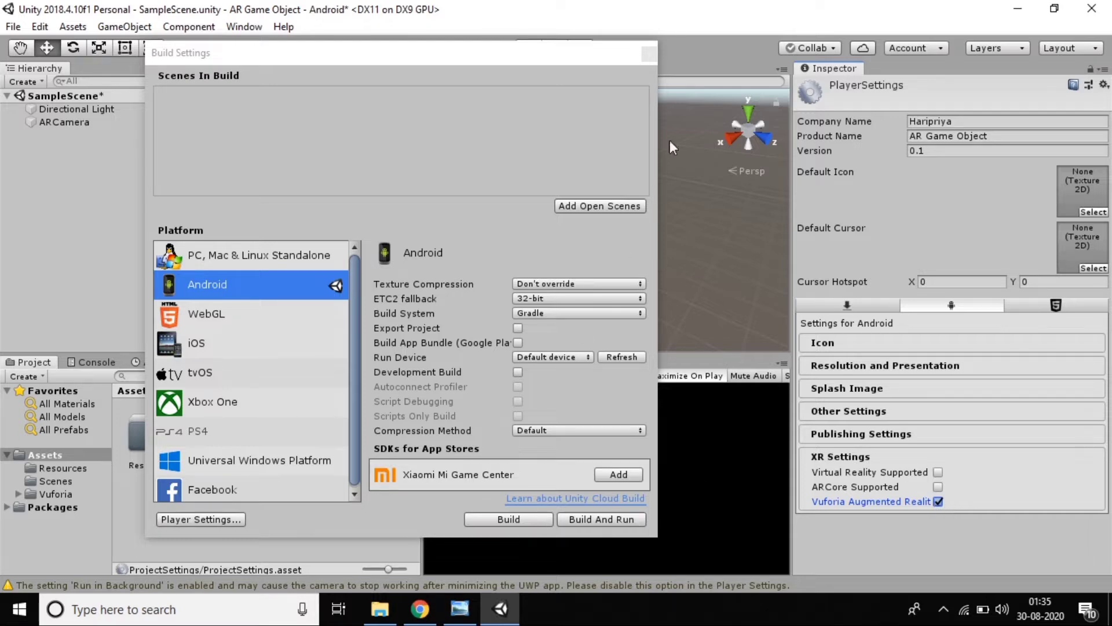
left_click(649, 55)
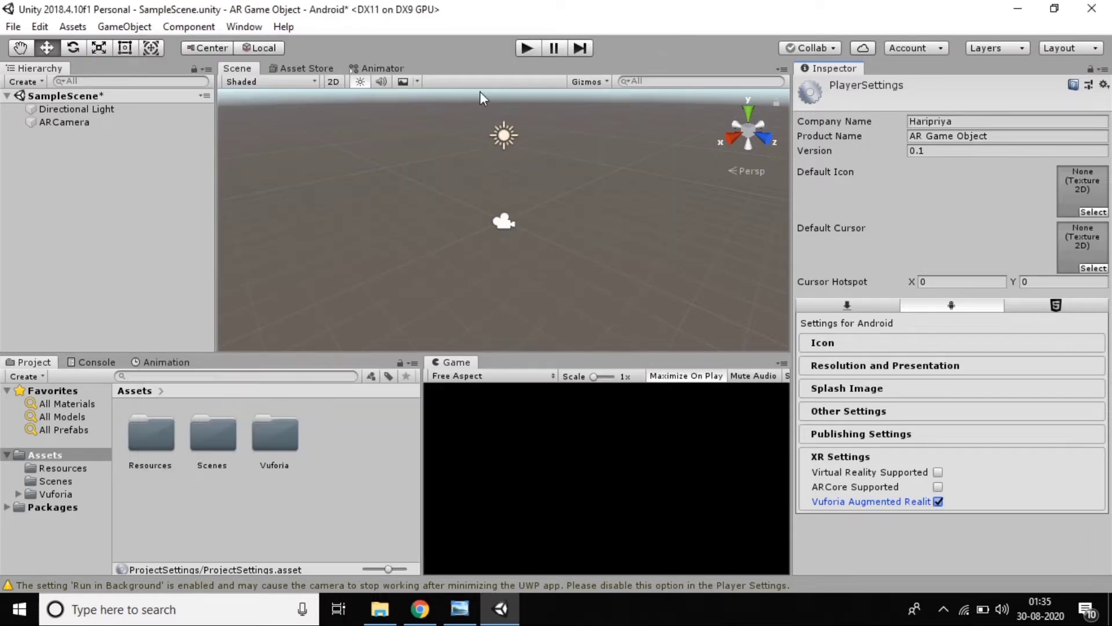
Open the Vuforia Engine configuration from the ARCamera and paste the license key into the App License Key field
left_click(88, 127)
scroll(960, 371, "down", 1)
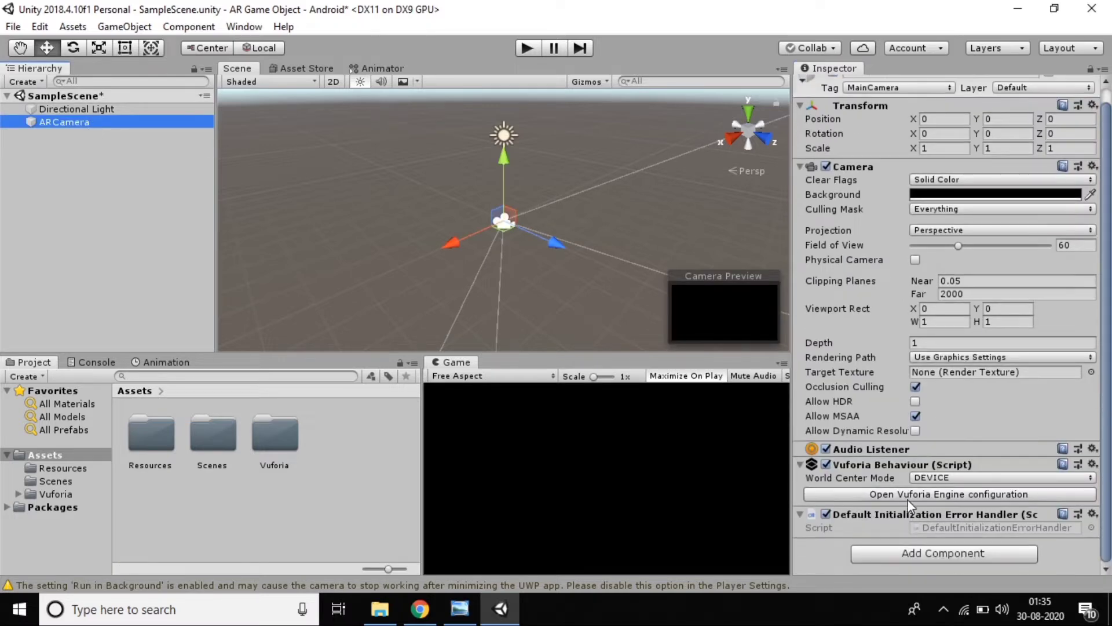
left_click(913, 494)
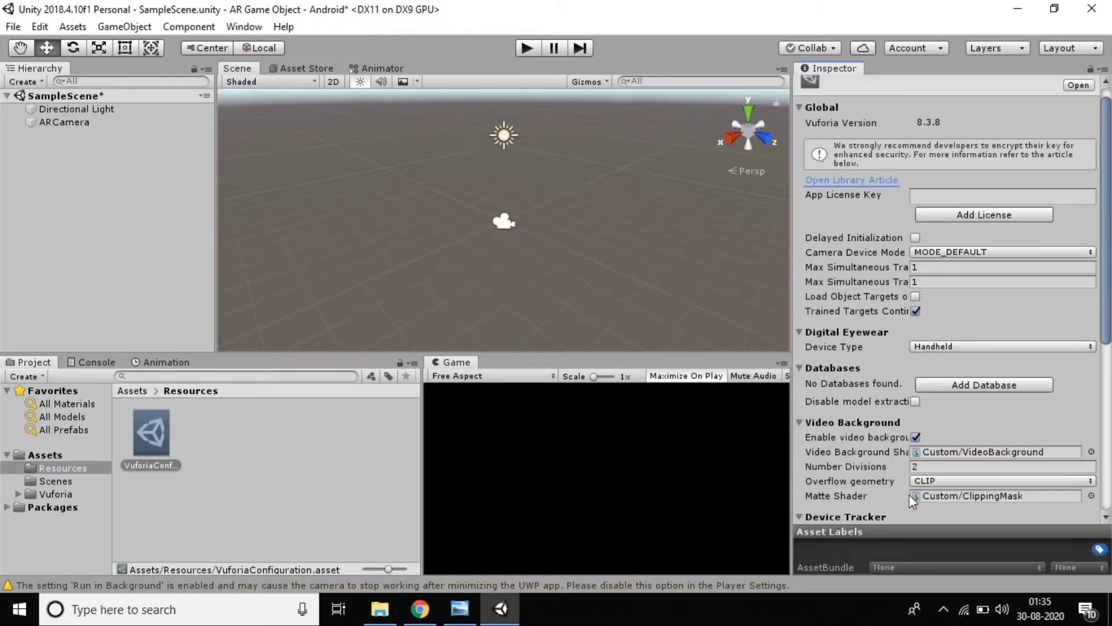
scroll(908, 336, "up", 1)
left_click(945, 213)
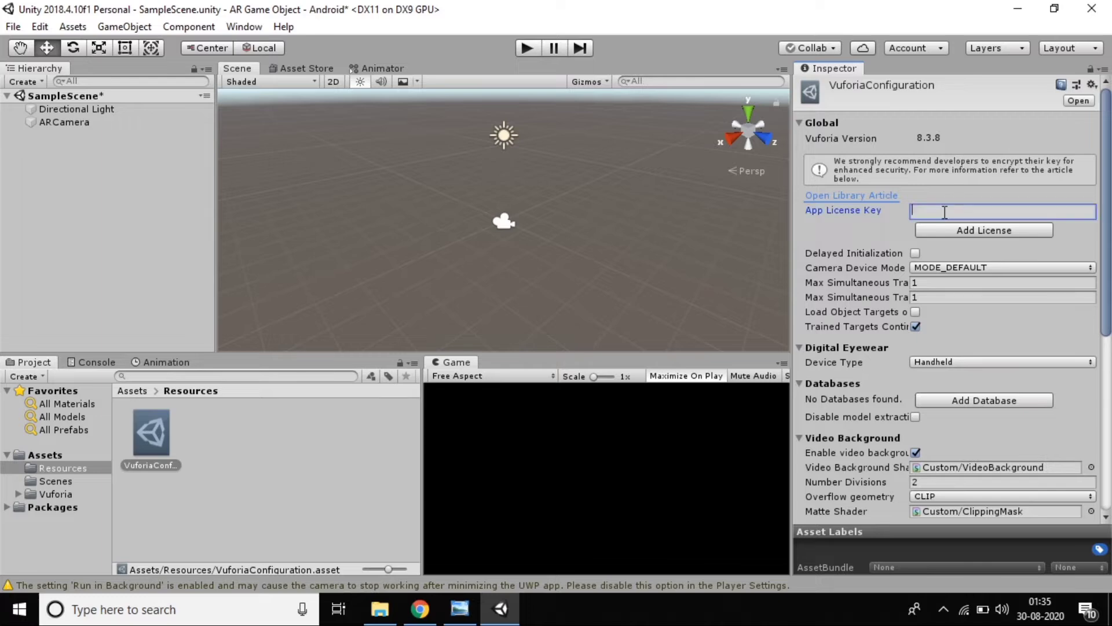
key("ctrl+v")
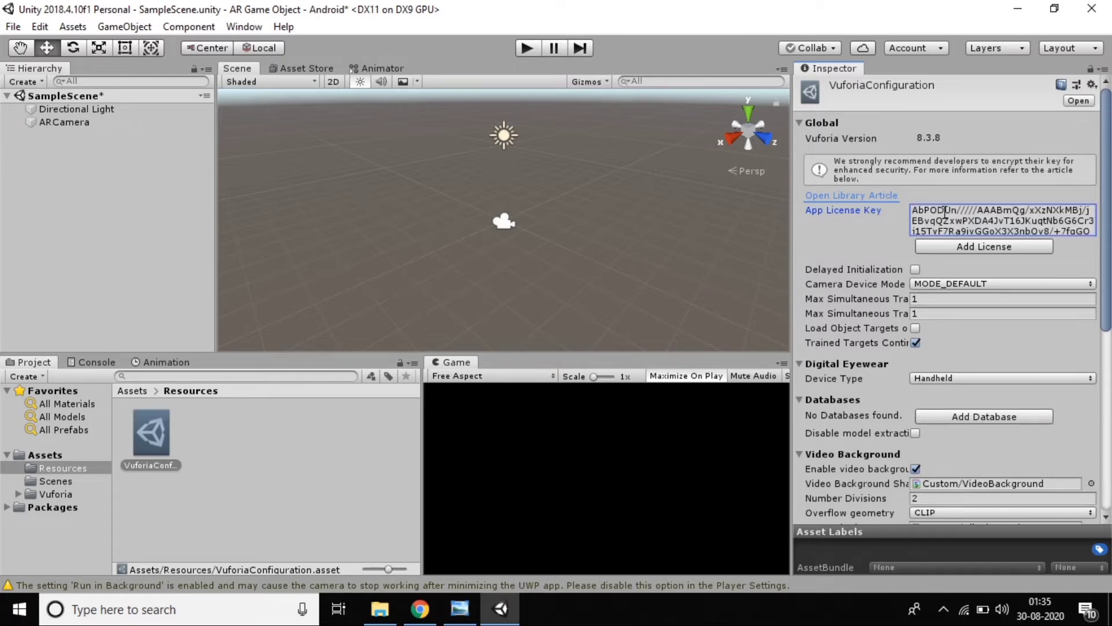
Copy the 3DGameObjects license key again from the Vuforia developer portal and return to Unity's App License Key field
left_click(948, 247)
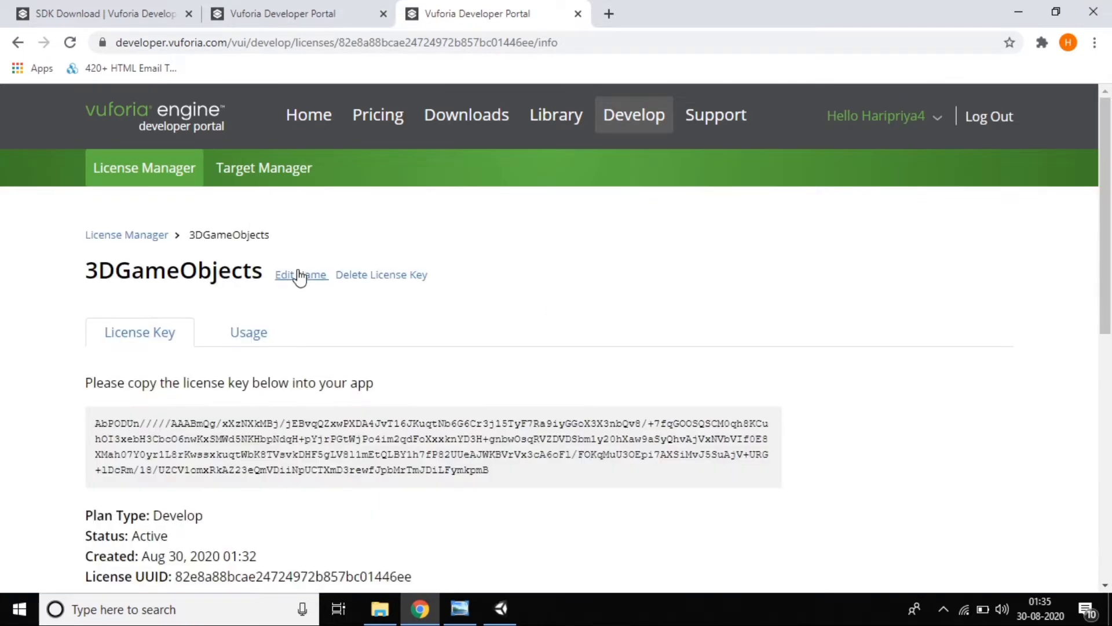
left_click(257, 446)
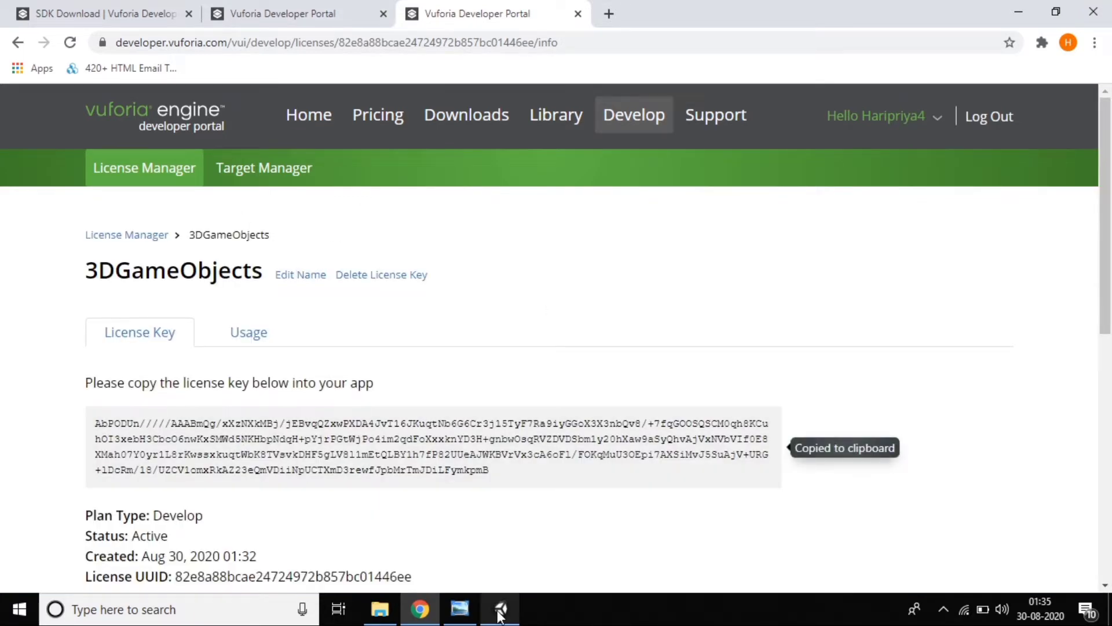
left_click(500, 609)
left_click(971, 212)
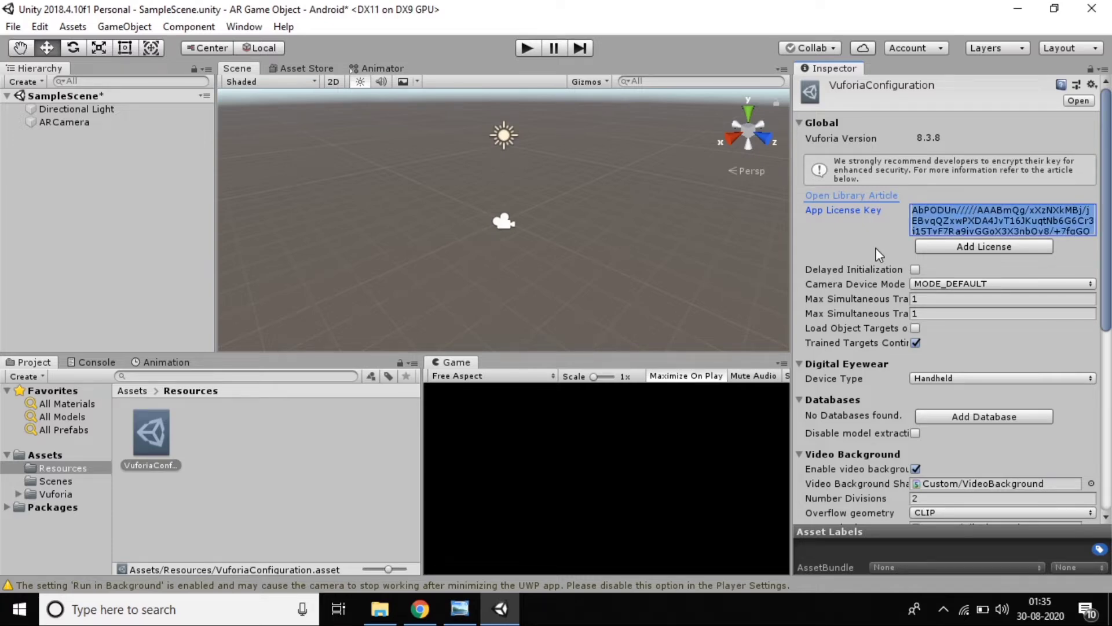
Enable the disable model extraction option under Databases in the Vuforia configuration
scroll(891, 335, "down", 5)
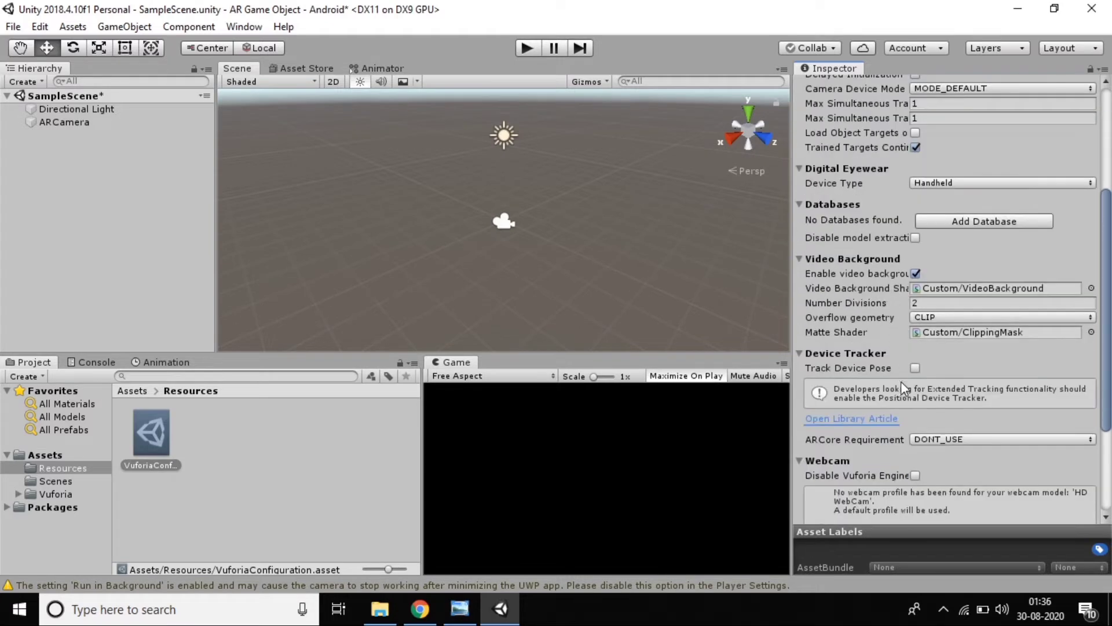
scroll(908, 391, "down", 4)
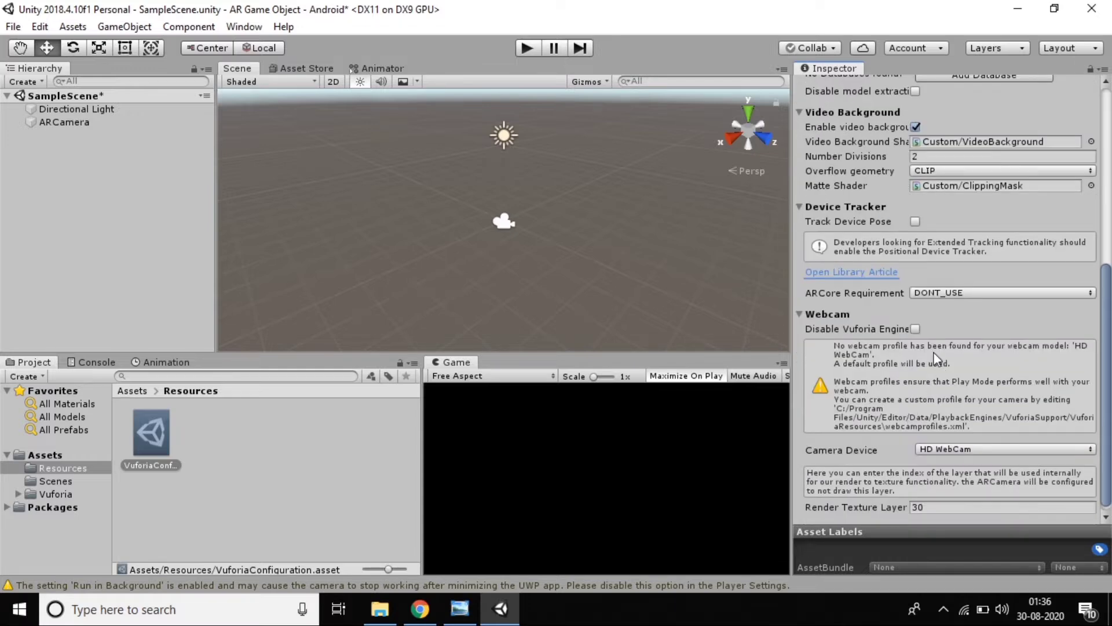
scroll(911, 390, "up", 6)
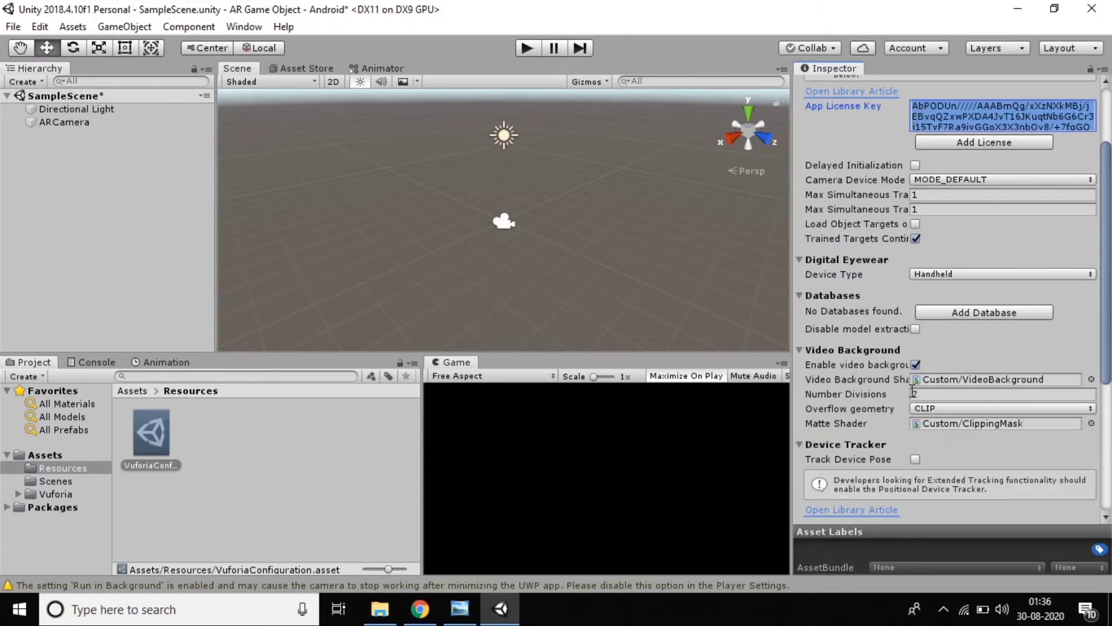
left_click(915, 329)
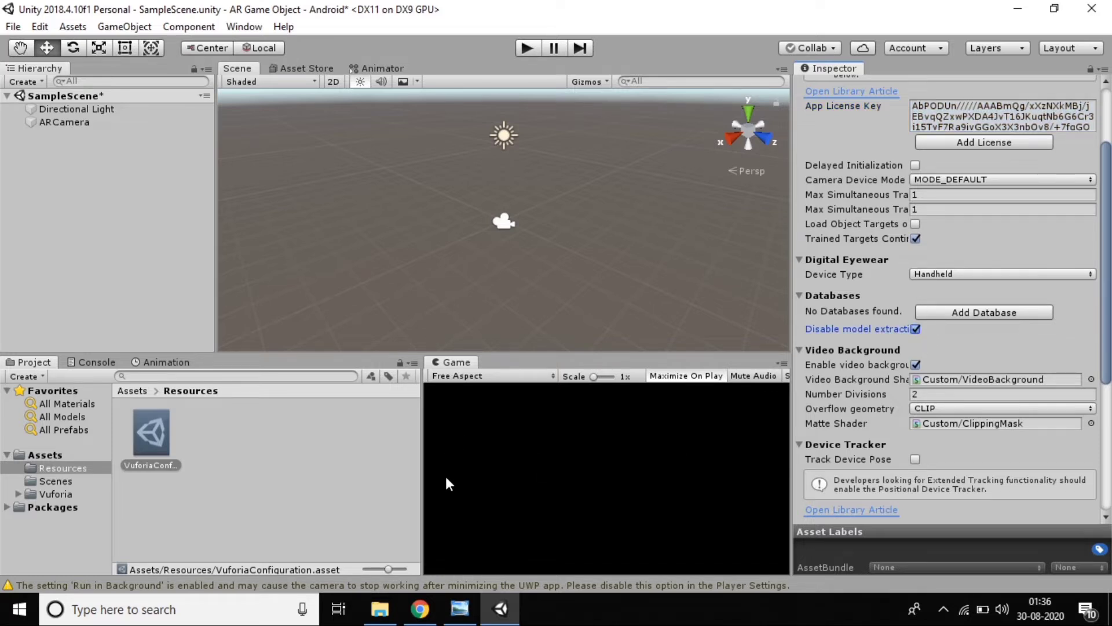
Switch to the Vuforia portal in Chrome and create a Device database named 3DGameObjects in the Target Manager
left_click(414, 616)
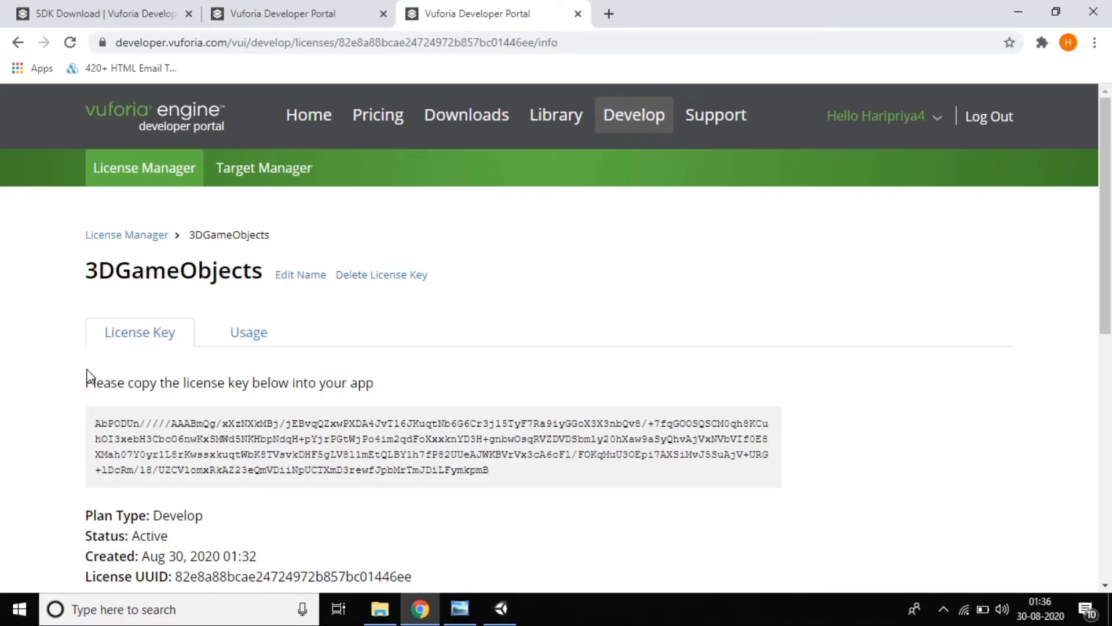
left_click(285, 180)
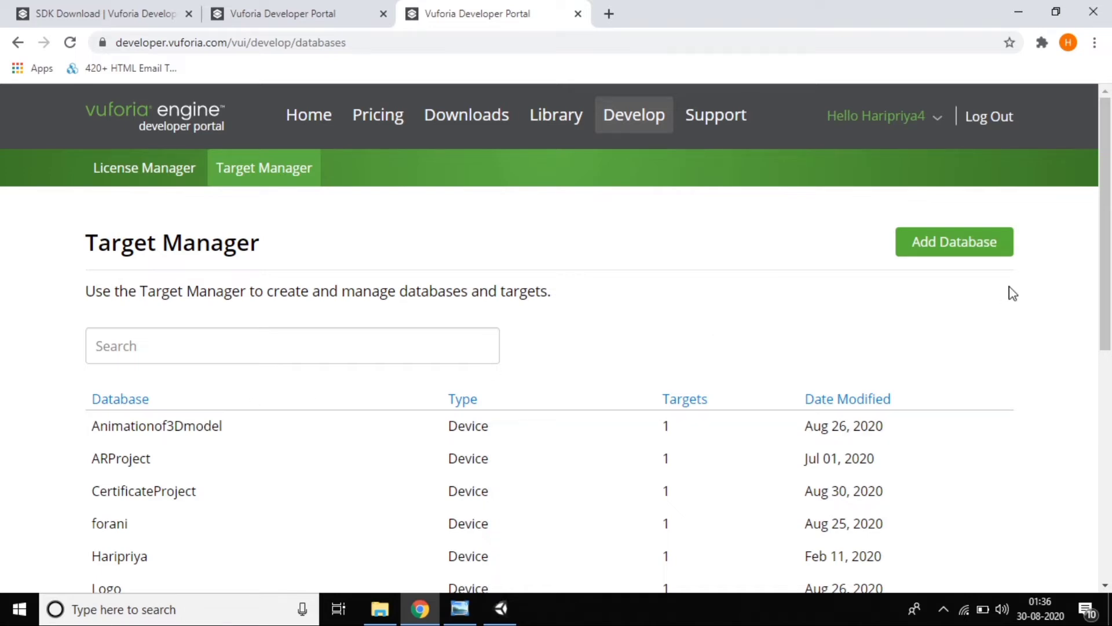
left_click(970, 248)
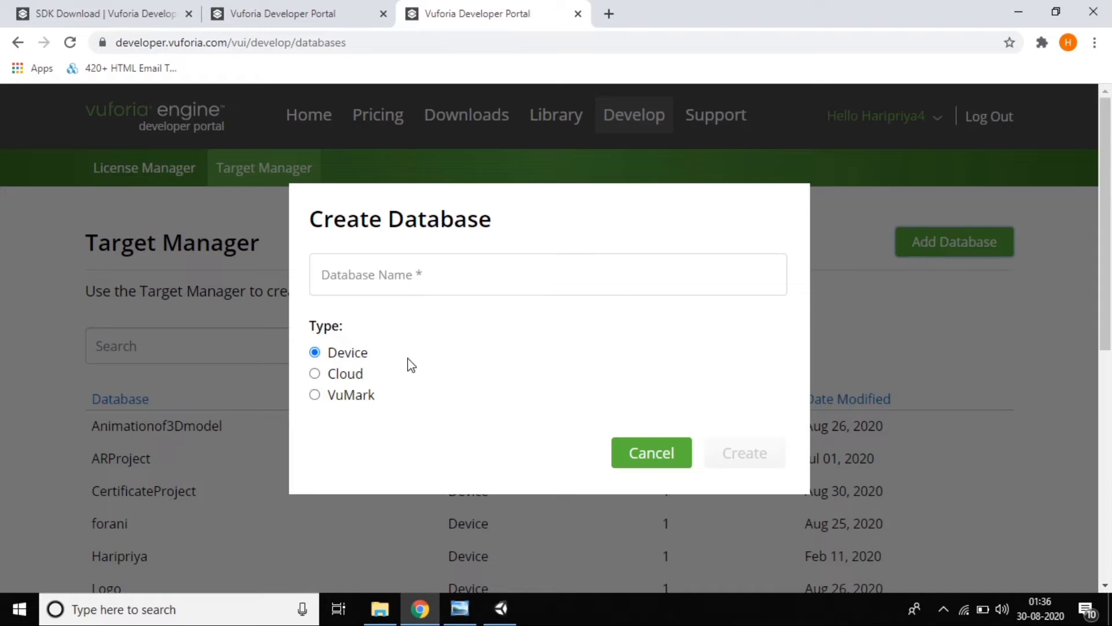
left_click(506, 271)
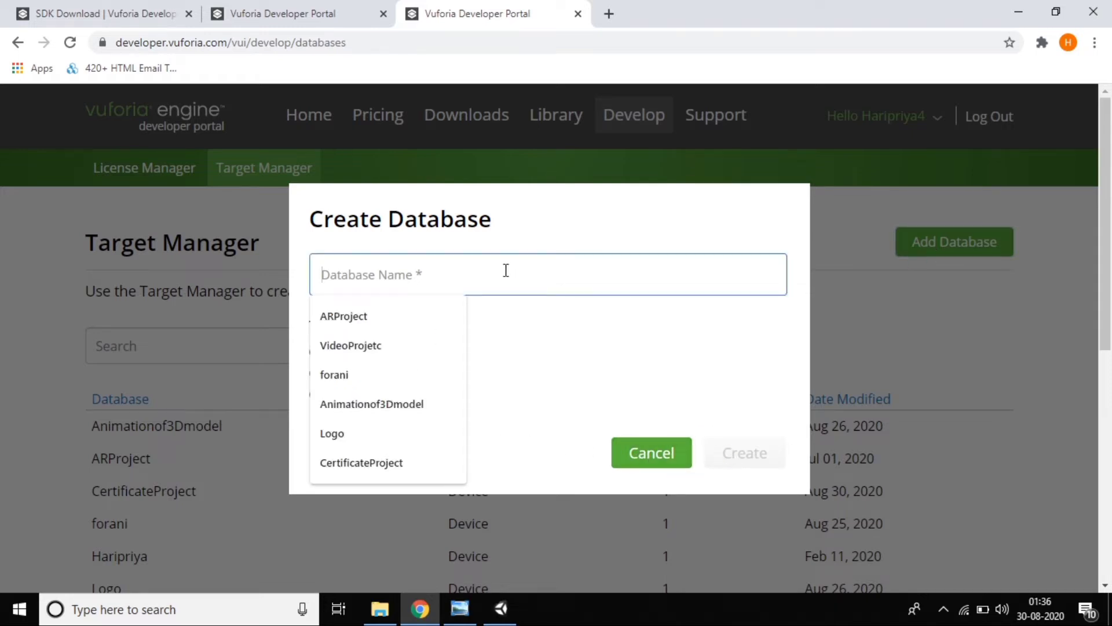
type("3D Game")
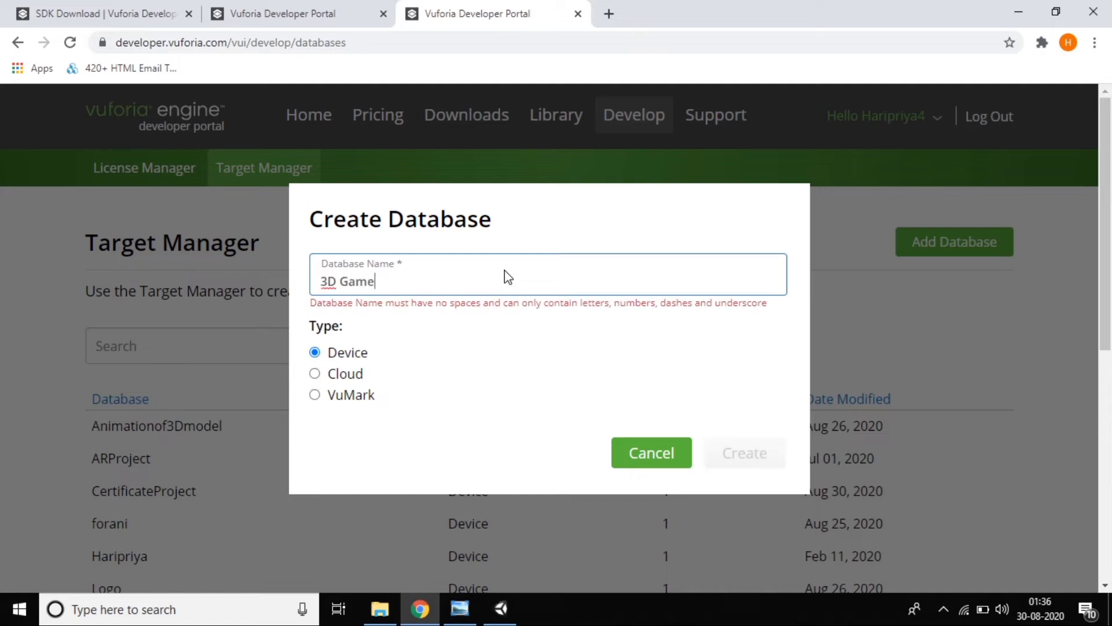
type("Objects")
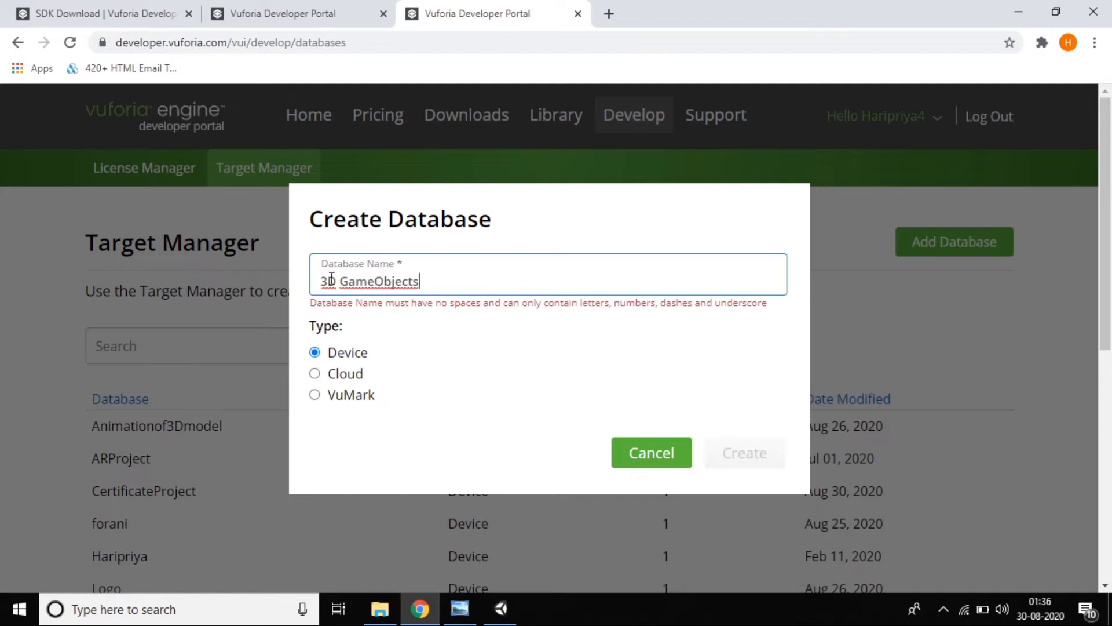
key("BackSpace")
key("Return")
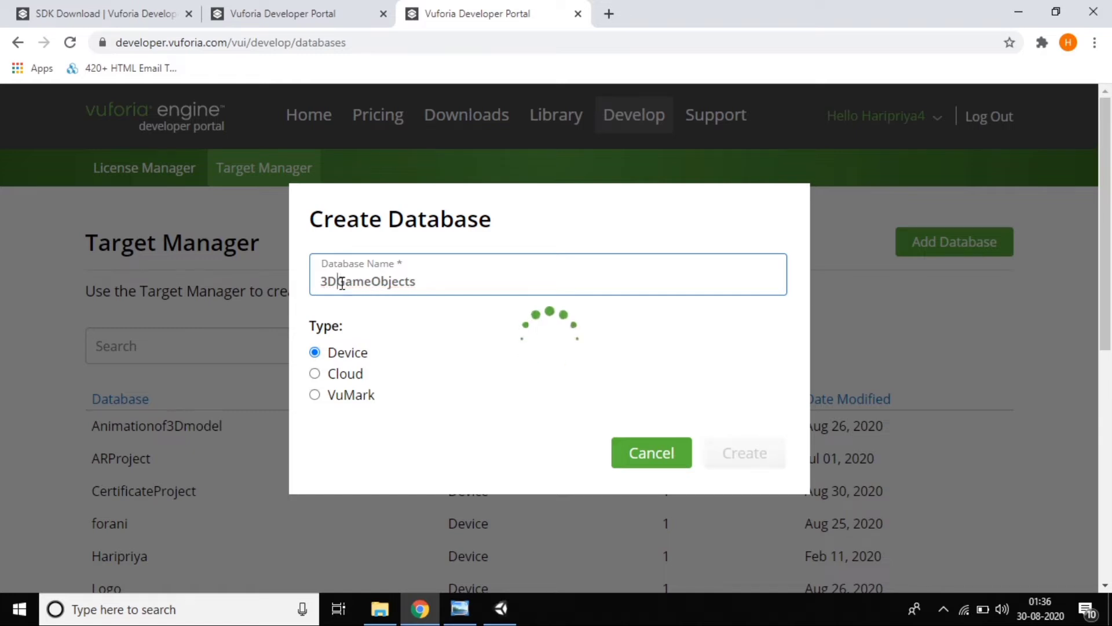
Add a single-image target to the 3DGameObjects database using Notebook.jpeg from the AR Game Objects folder, and specify its width
left_click(181, 434)
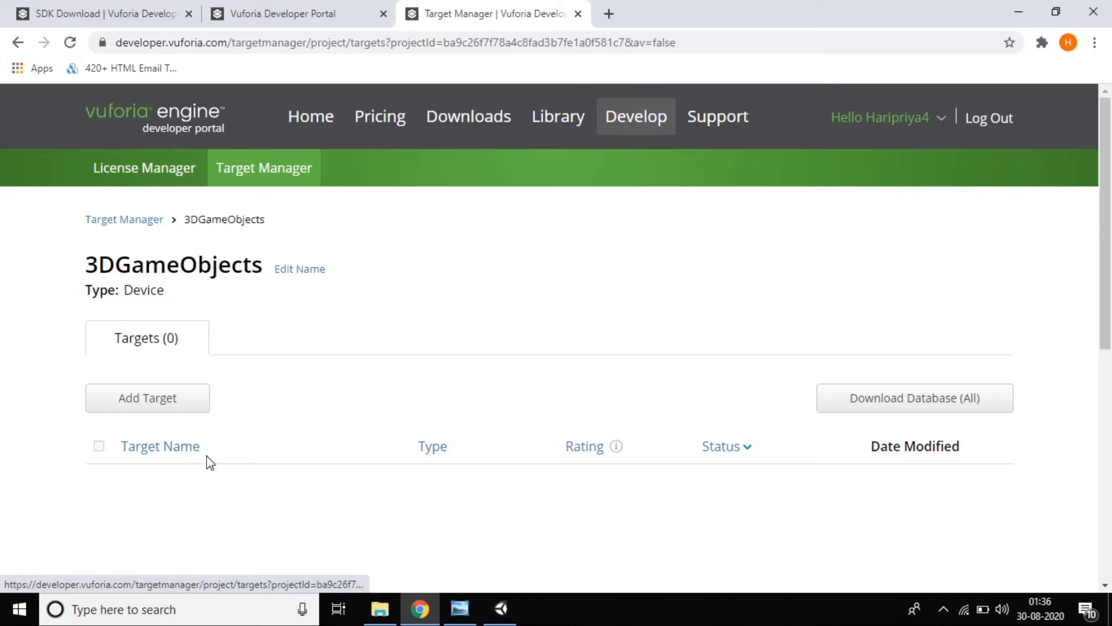
left_click(171, 399)
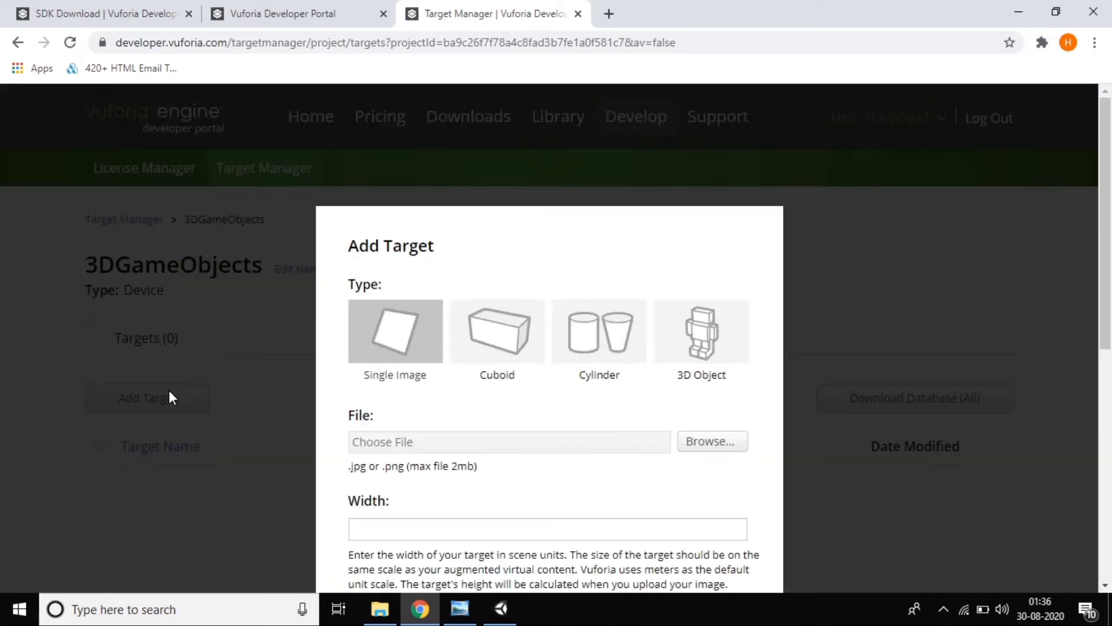
left_click(685, 441)
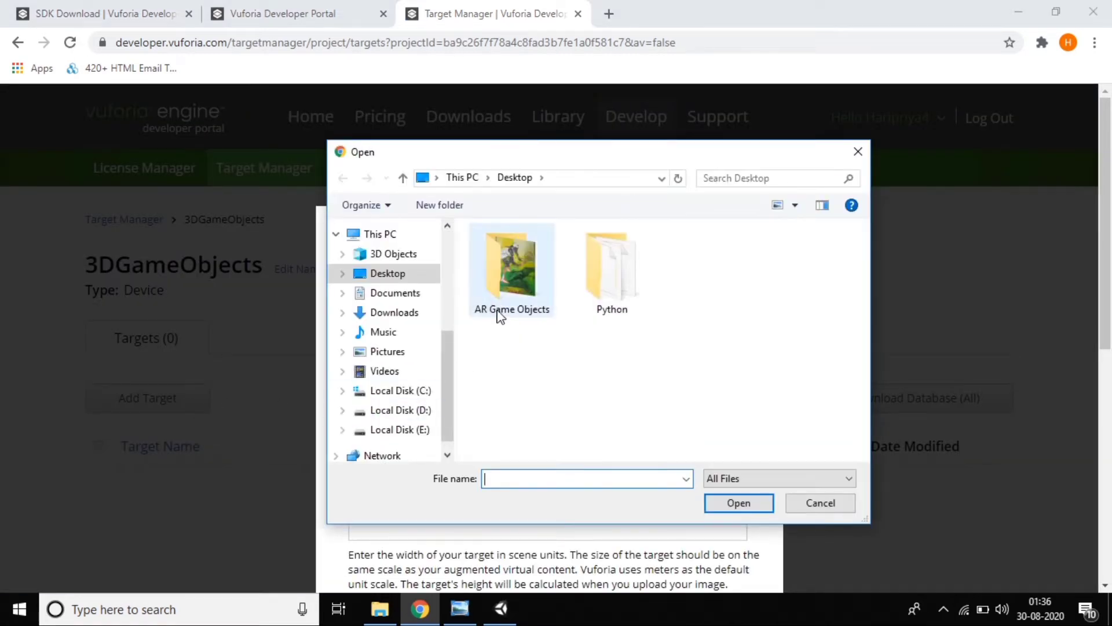
double_click(497, 272)
double_click(486, 274)
scroll(486, 274, "down", 7)
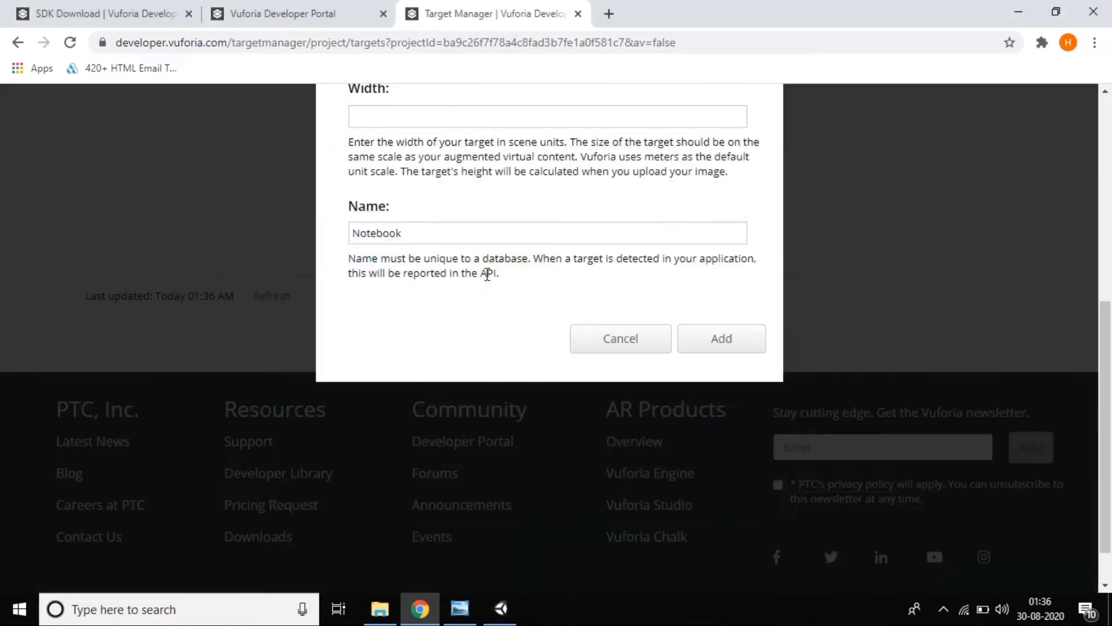
scroll(470, 272, "up", 3)
left_click(428, 279)
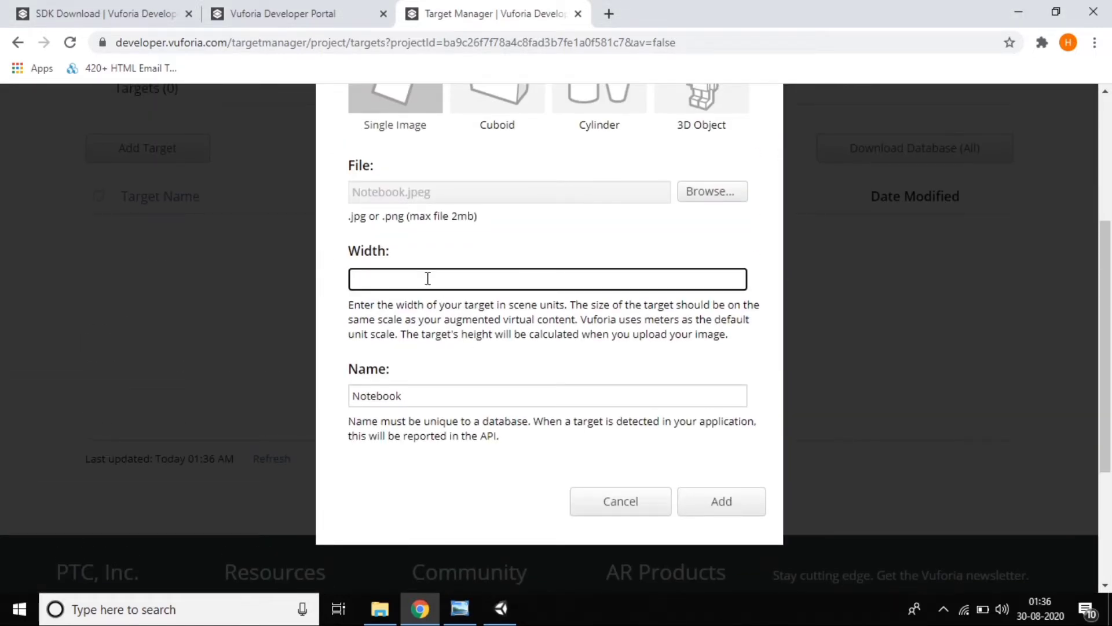
left_click(720, 502)
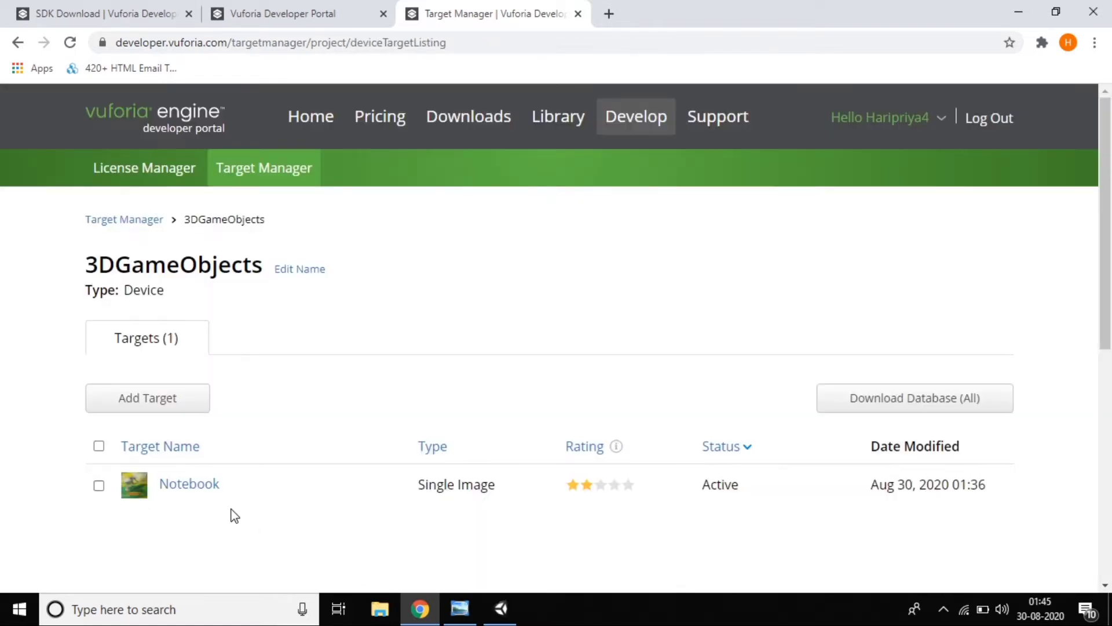
Download the entire 3DGameObjects database for the Unity Editor platform
scroll(521, 524, "down", 4)
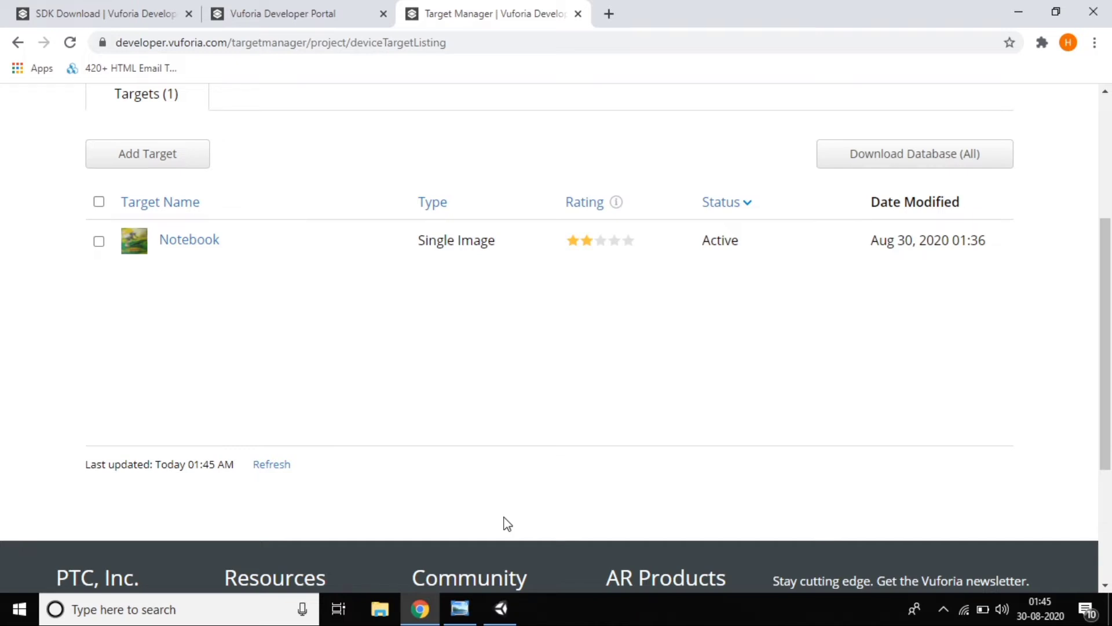
left_click(902, 155)
left_click(364, 144)
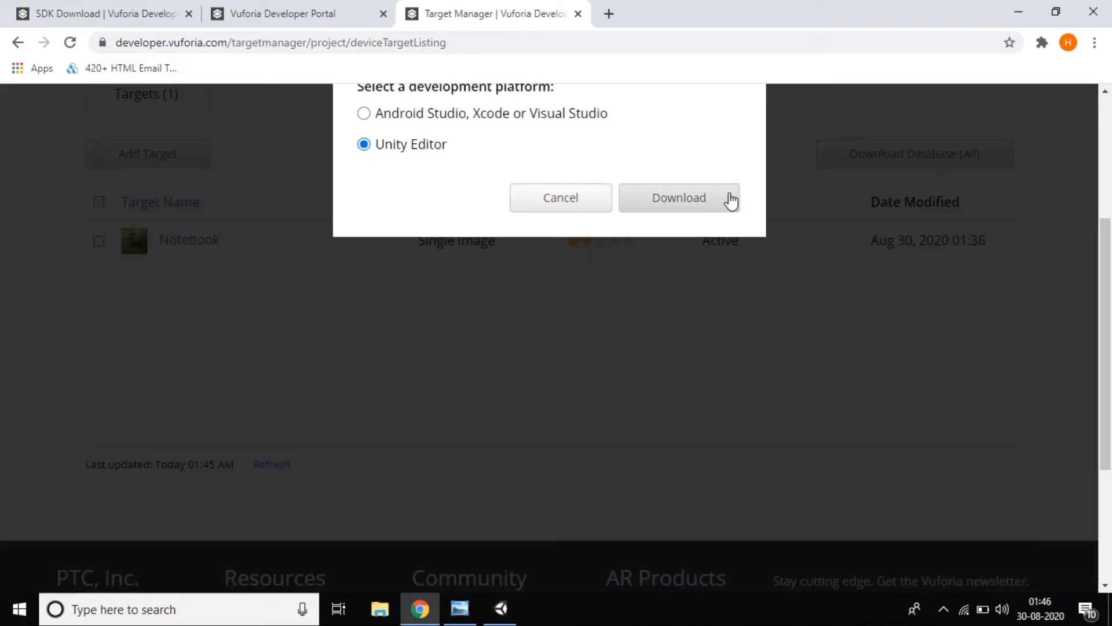
left_click(729, 198)
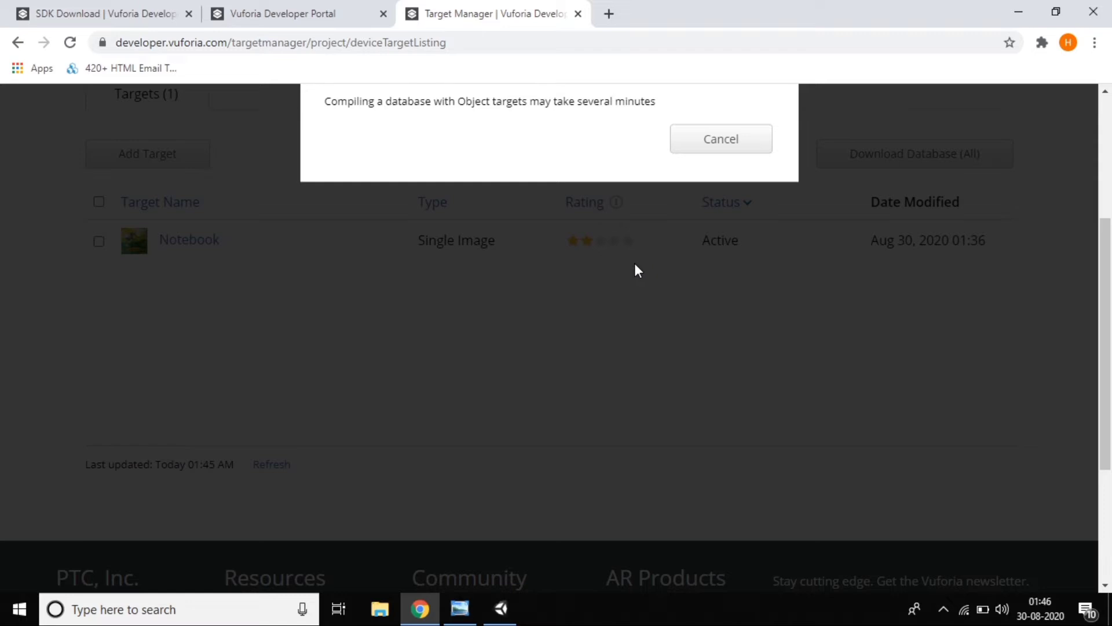
Put the downloaded 3DGameObjects Unity package into the AR Game Objects folder on the Desktop and close File Explorer
scroll(537, 392, "up", 2)
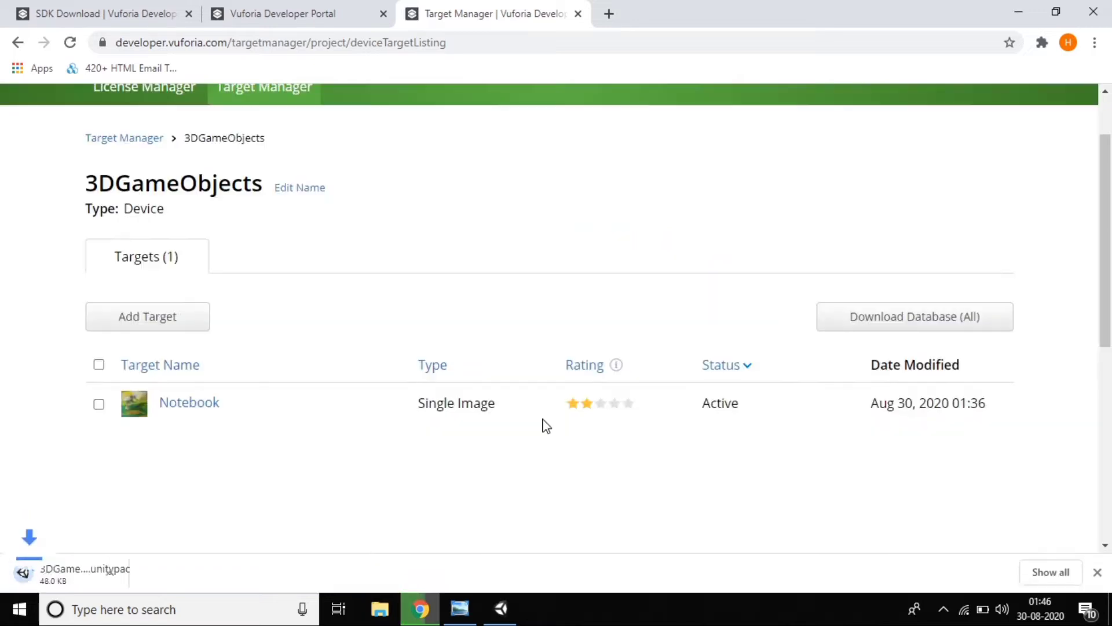
left_click(169, 573)
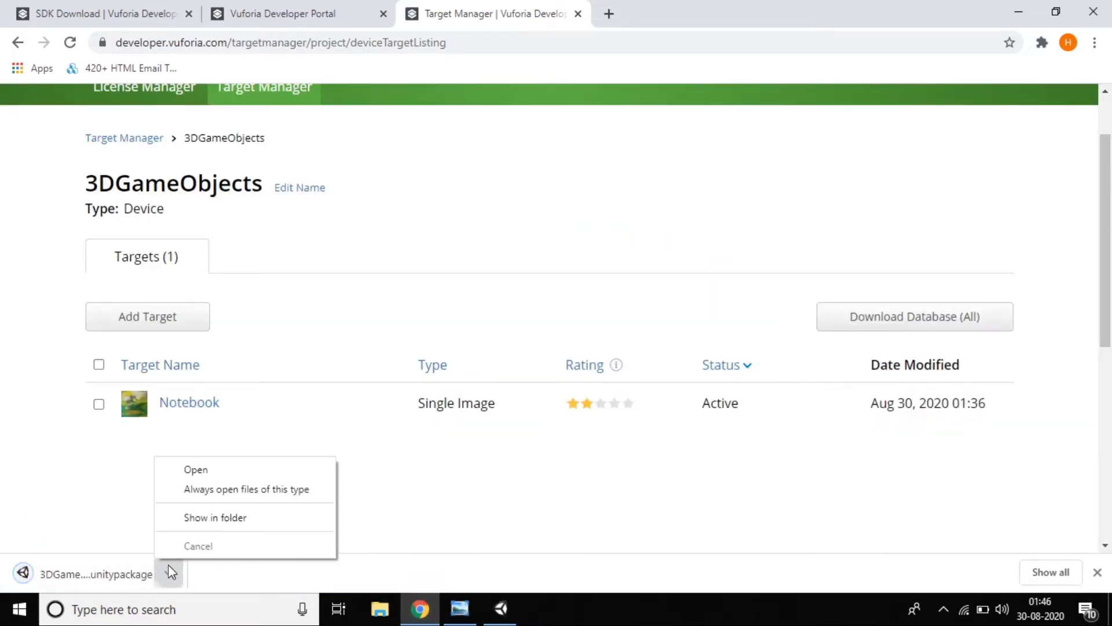
left_click(176, 516)
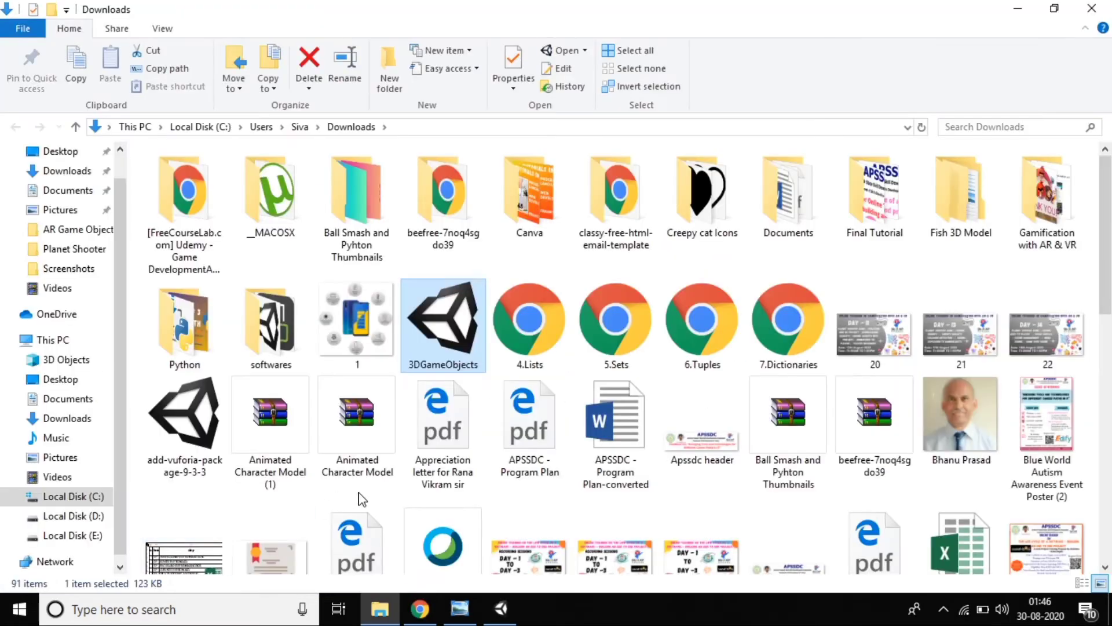
left_click(77, 420)
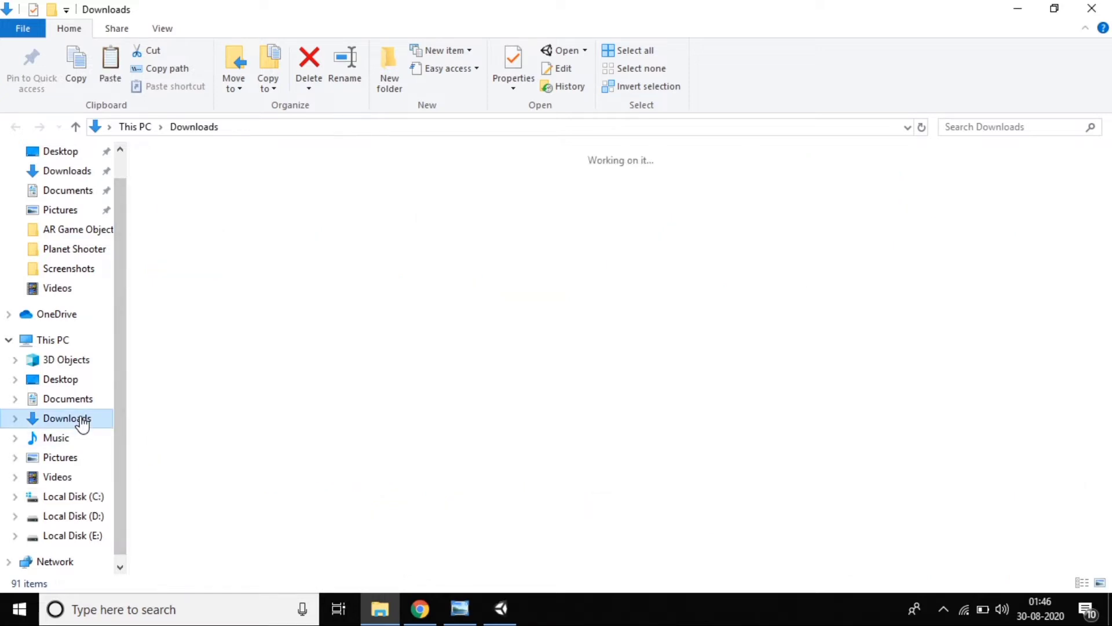
left_click(93, 383)
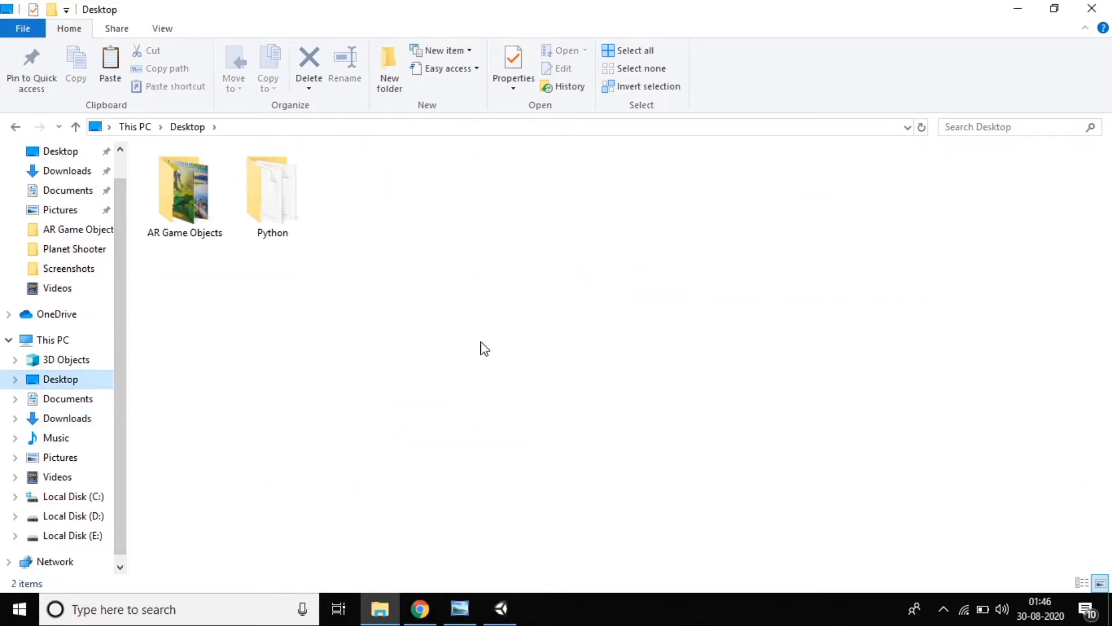
double_click(172, 197)
key("ctrl+v")
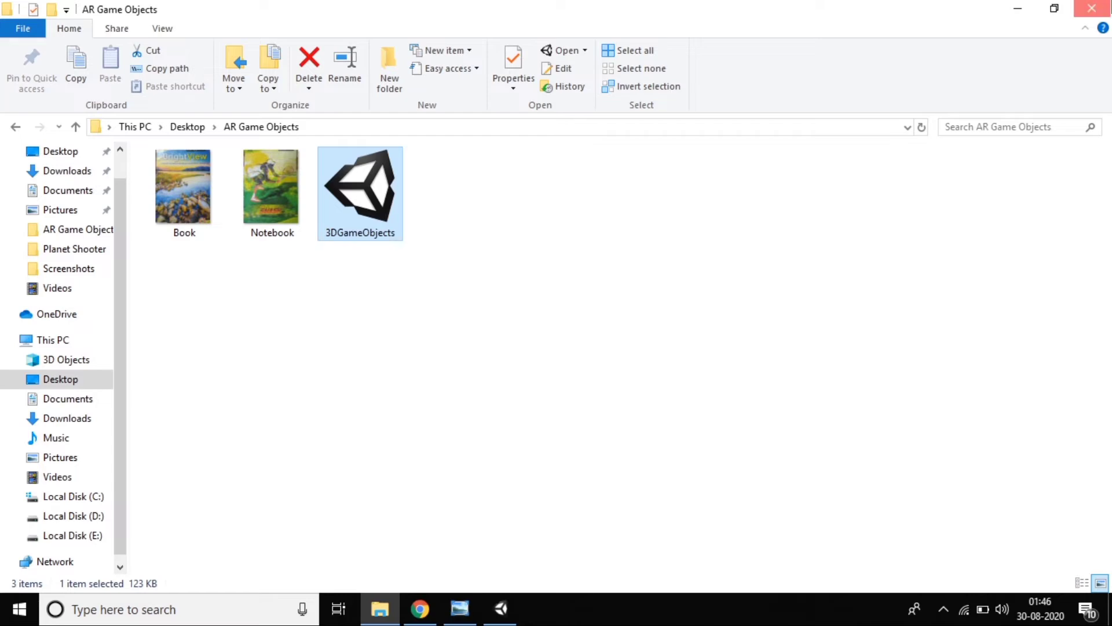
left_click(1092, 8)
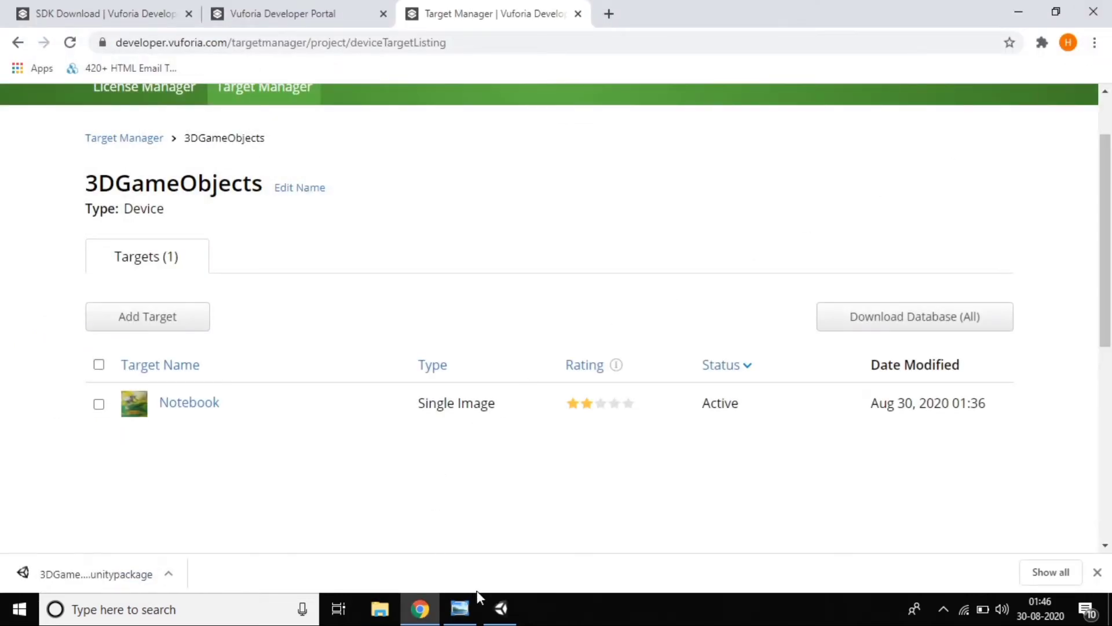
Switch to Unity, import the whole 3DGameObjects package from the Desktop's AR Game Objects folder, and show the Assets folder
left_click(501, 612)
left_click(87, 254)
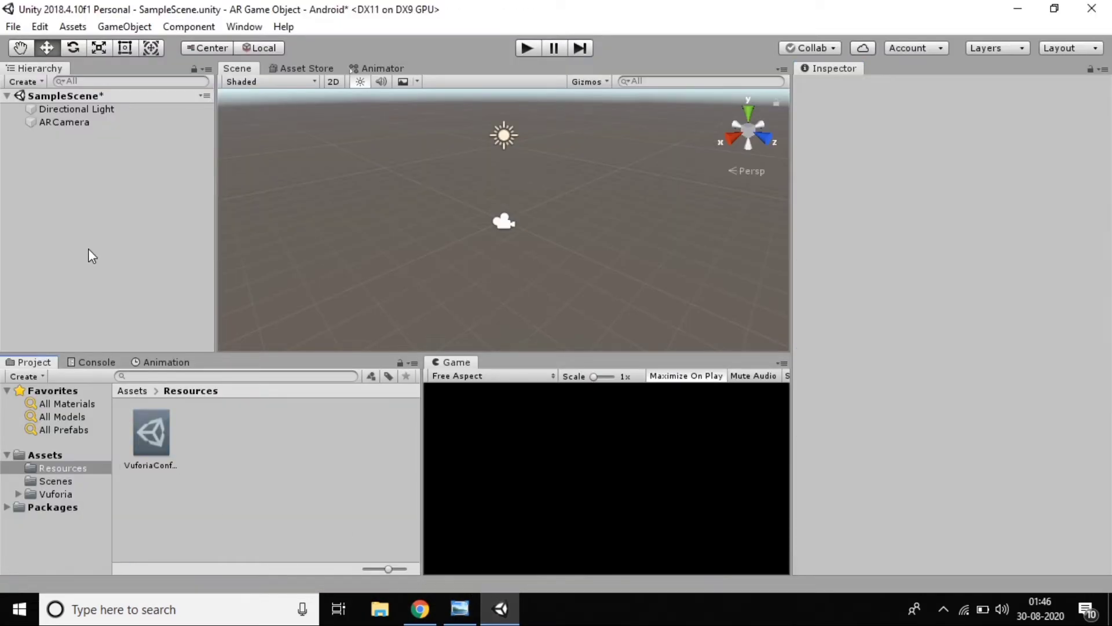
left_click(84, 29)
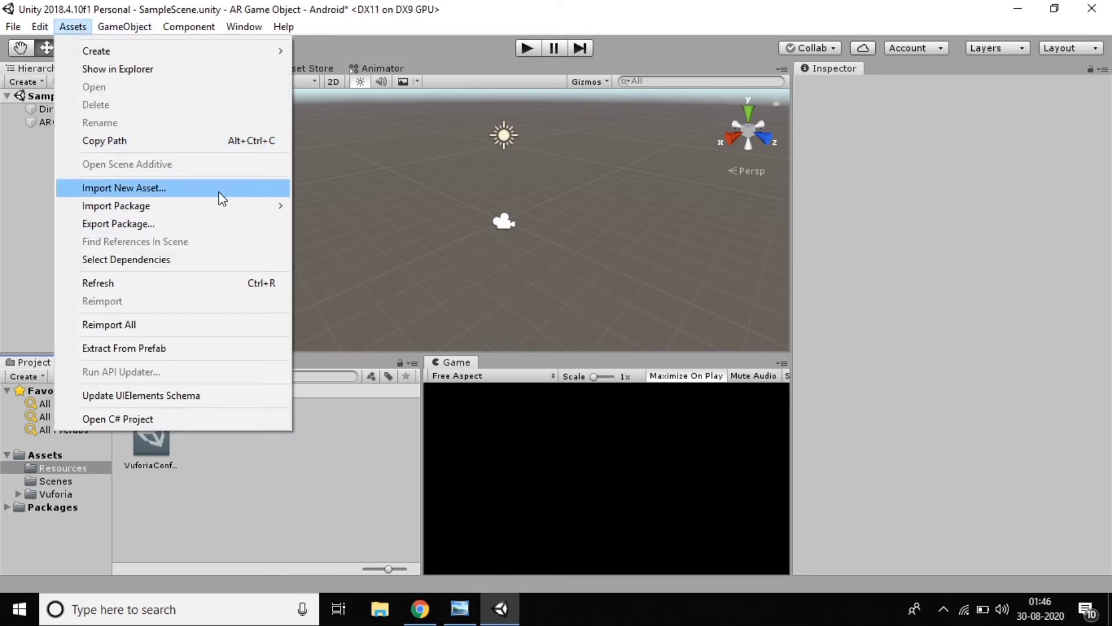
mouse_move(229, 202)
left_click(325, 203)
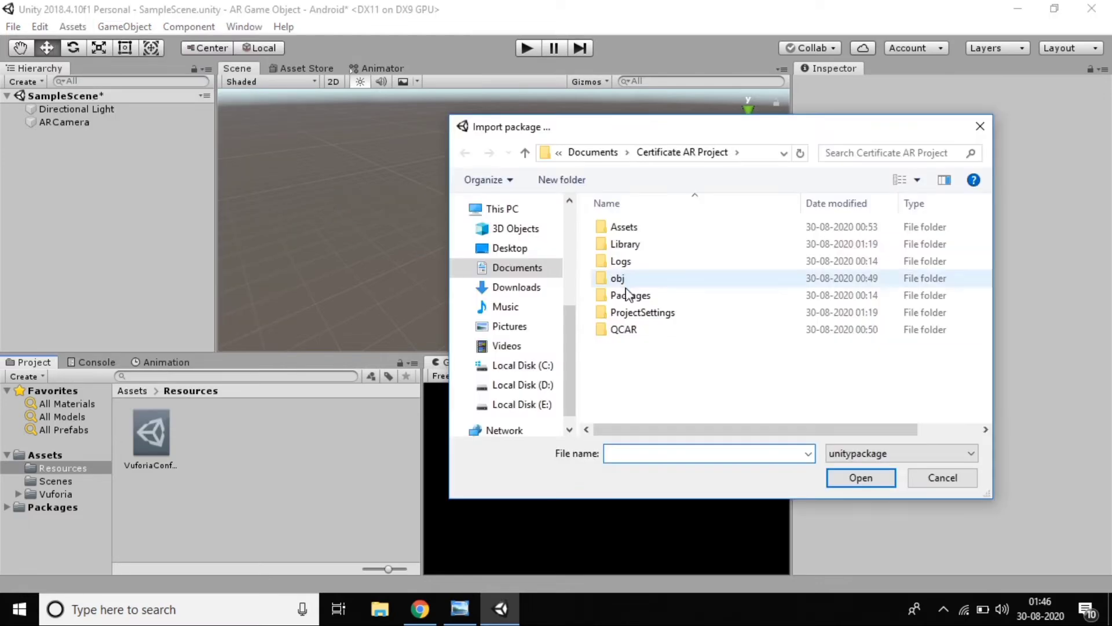
left_click(512, 248)
double_click(654, 284)
left_click(673, 289)
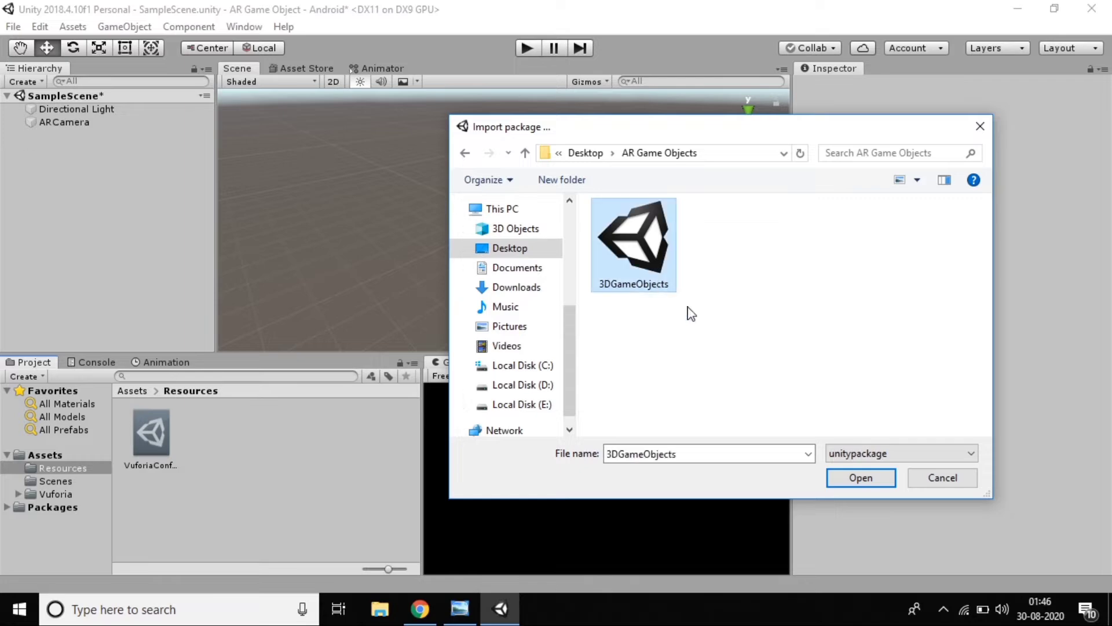
left_click(874, 484)
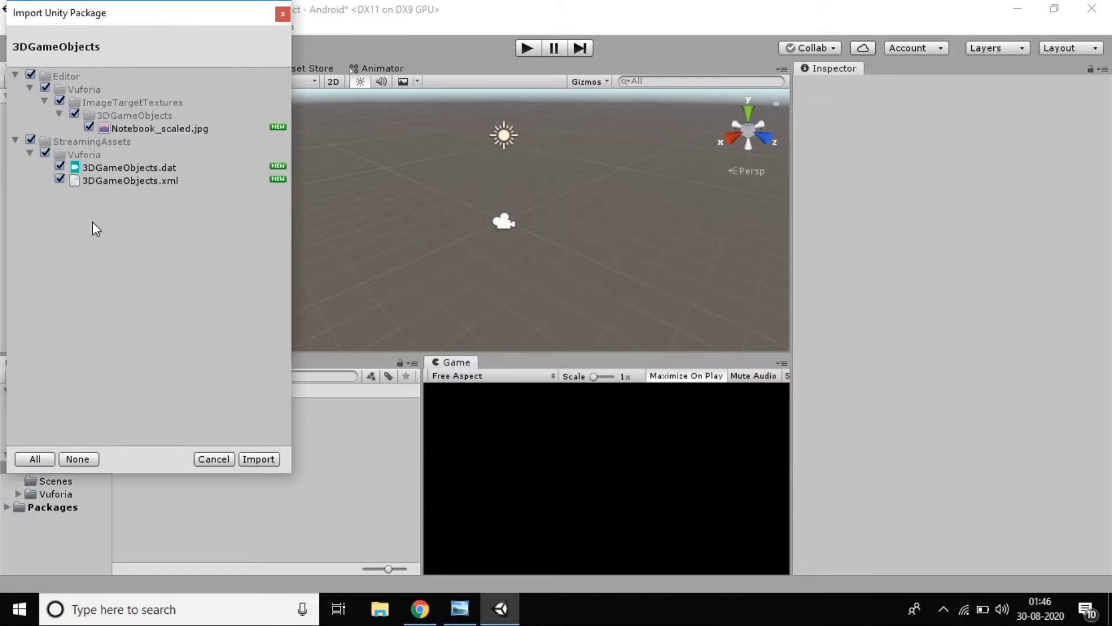
left_click(262, 458)
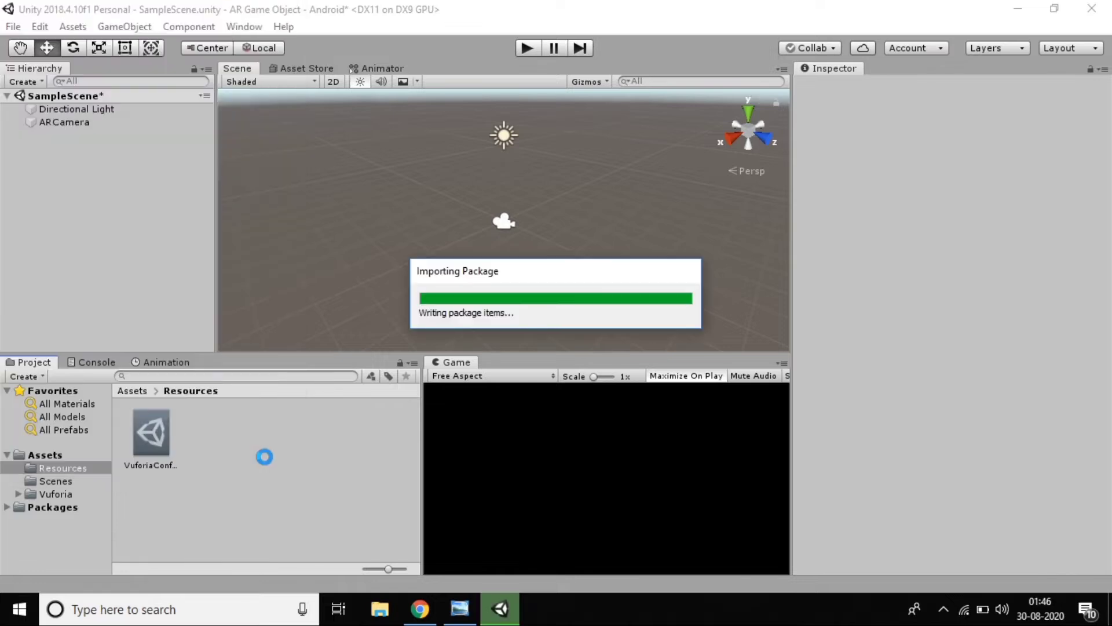
left_click(50, 467)
left_click(53, 458)
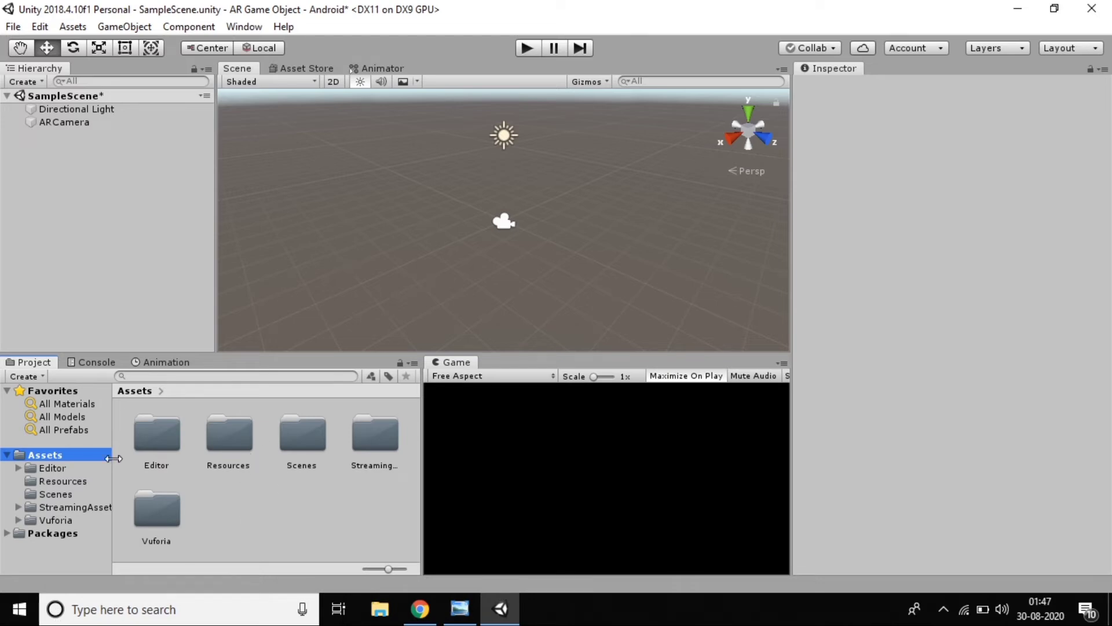
Add a Vuforia Engine image target to SampleScene, using Notebook from the 3DGameObjects database
right_click(23, 152)
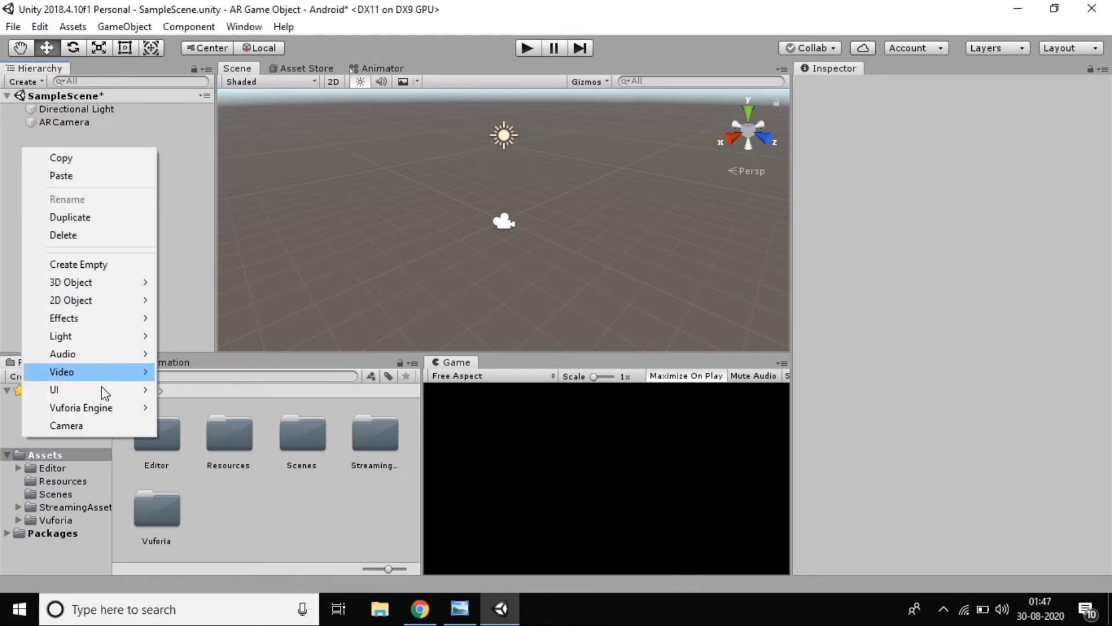
mouse_move(107, 414)
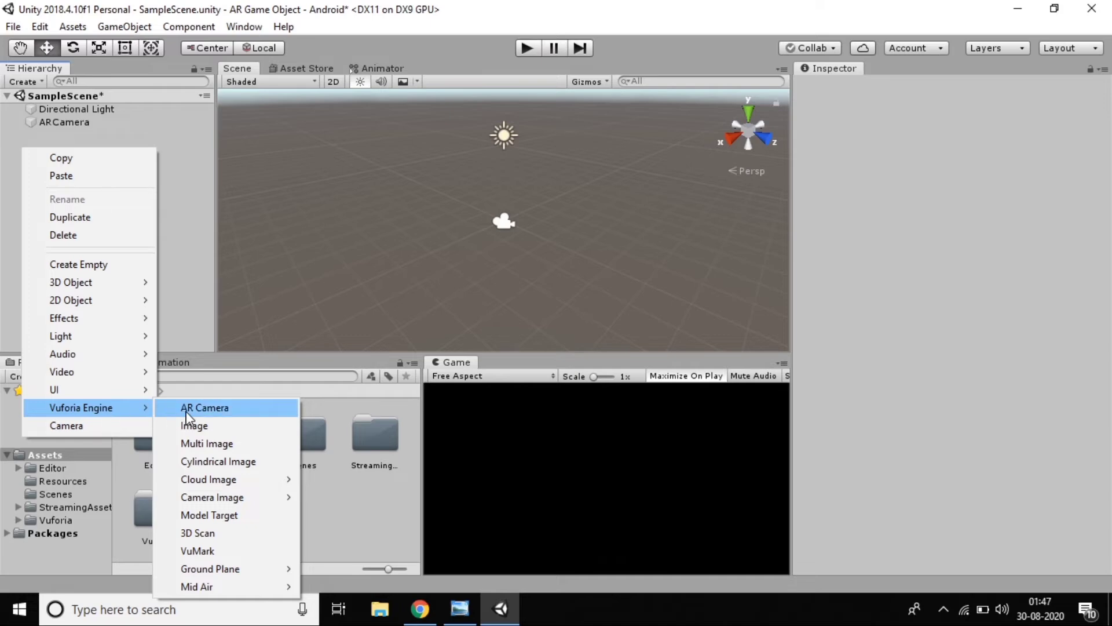
left_click(193, 424)
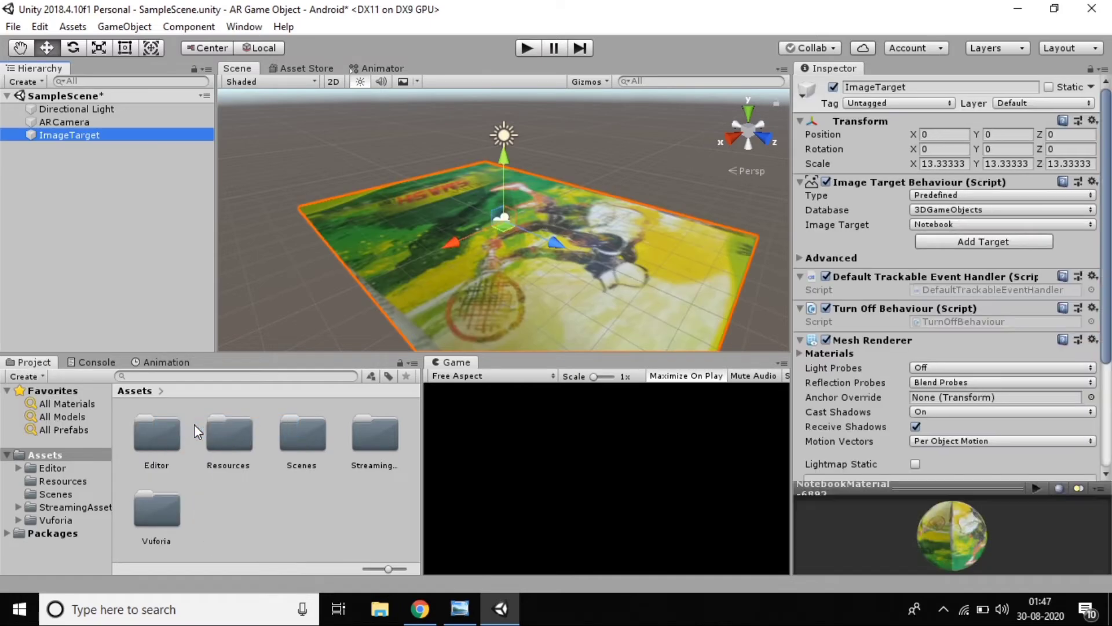
key("e")
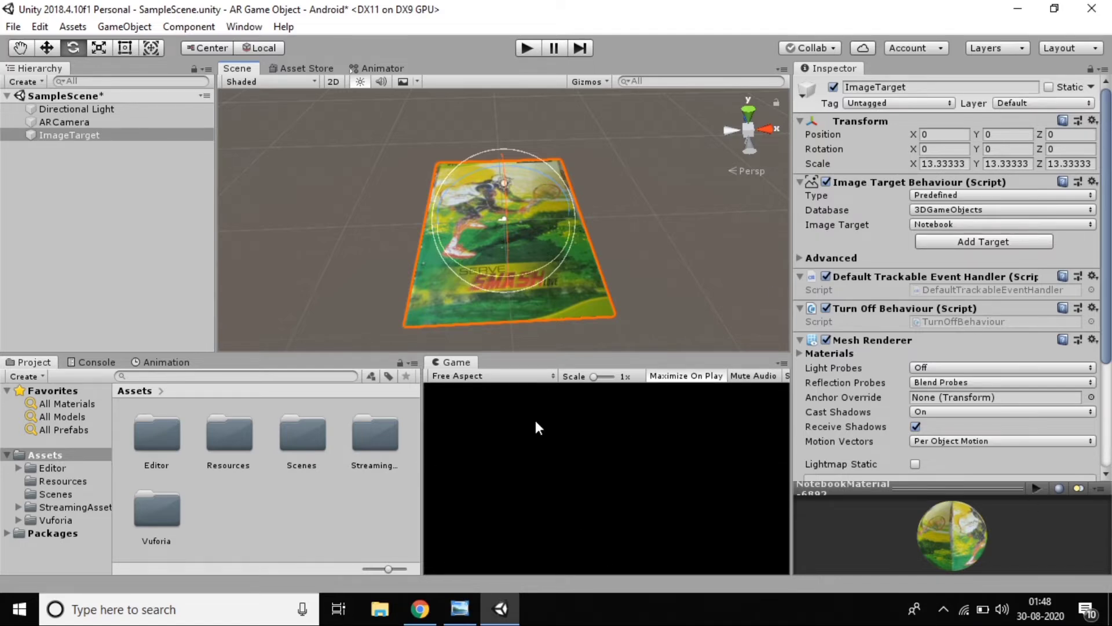
Set the ARCamera's X rotation to 90 and its Y position to 9
left_click(114, 122)
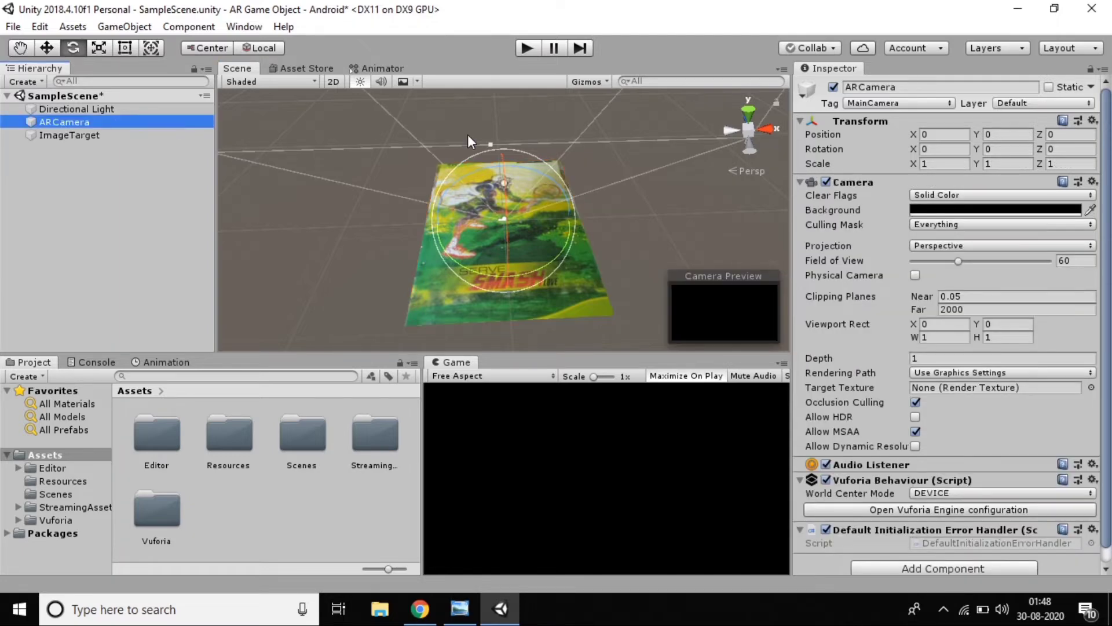
left_click(963, 149)
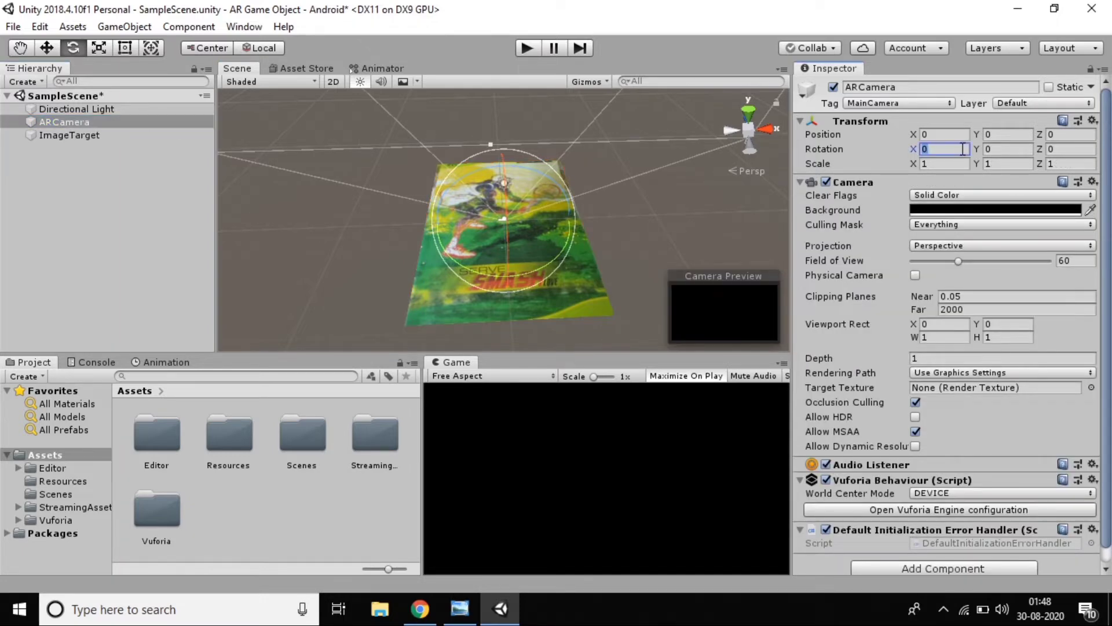
type("90")
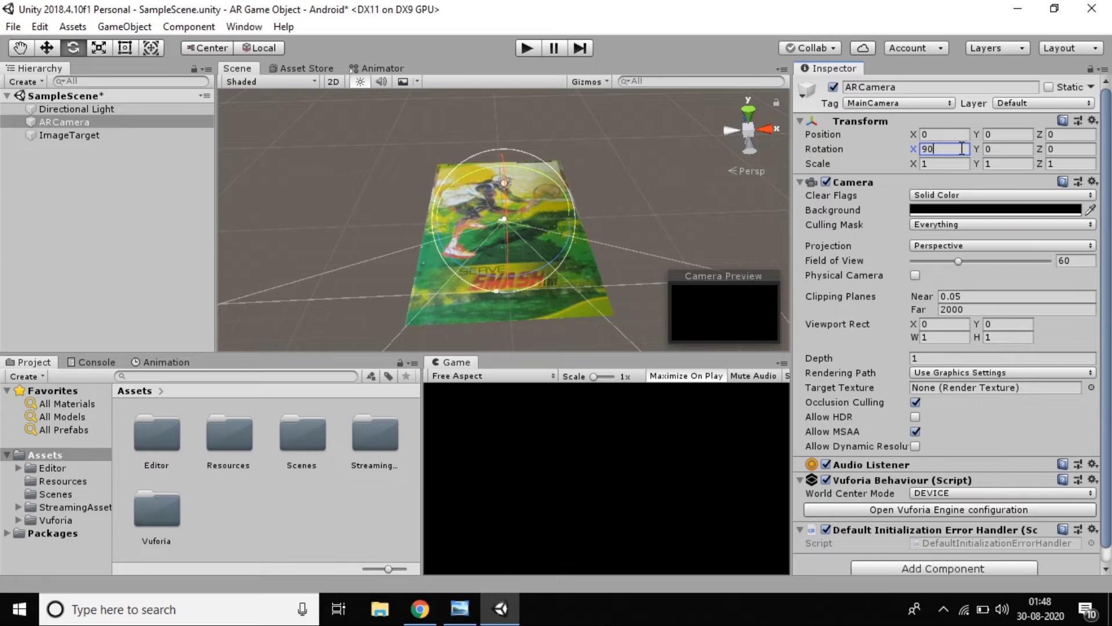
left_click(994, 135)
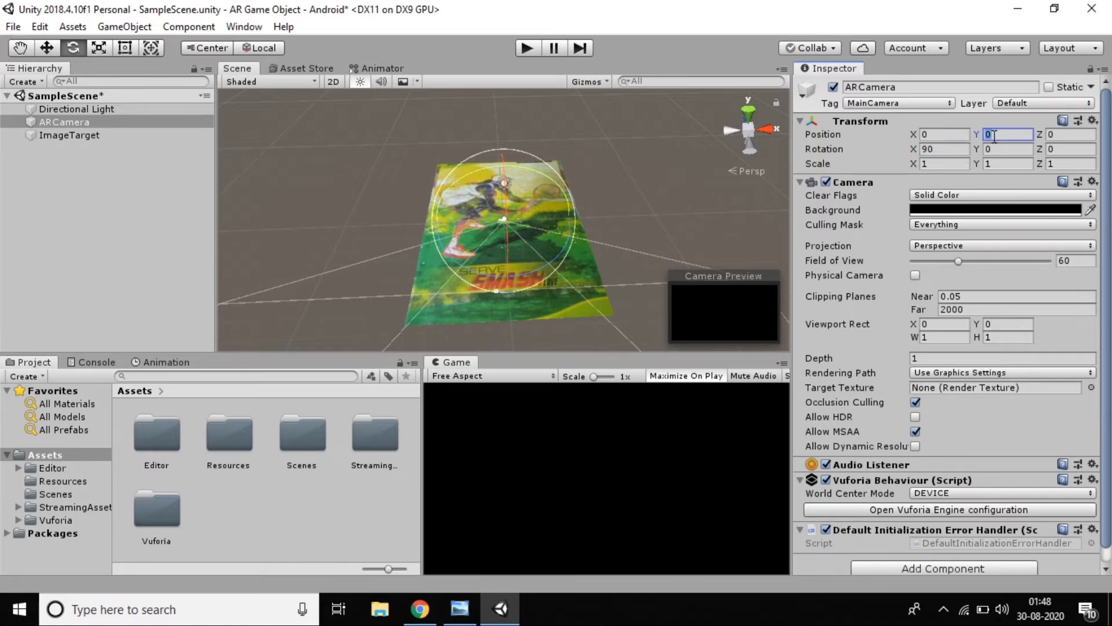
type("5")
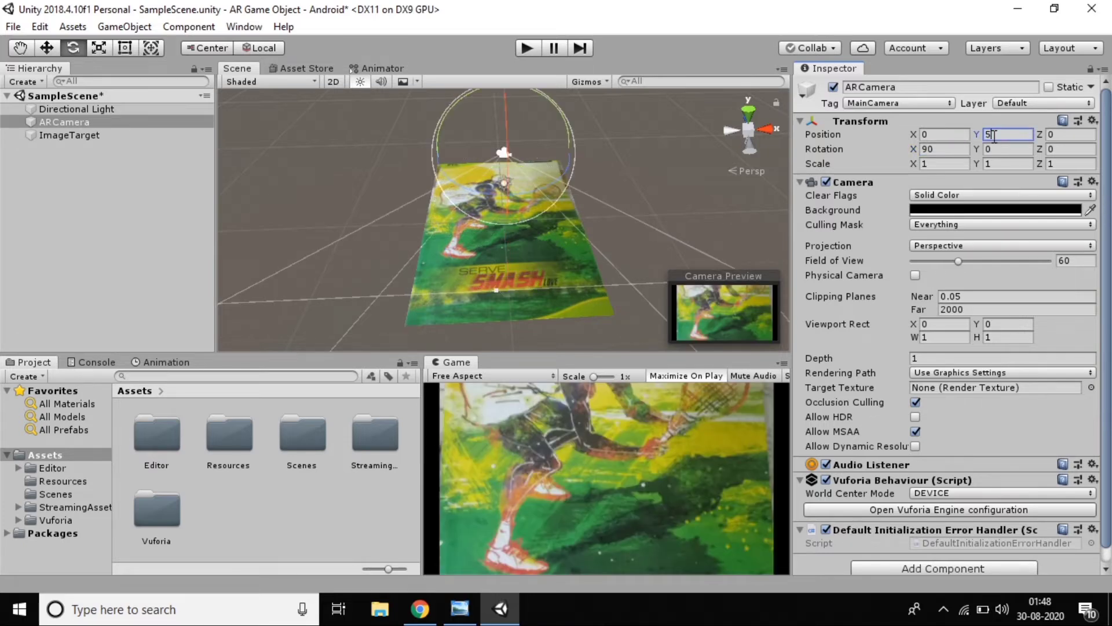
key("BackSpace")
type("7")
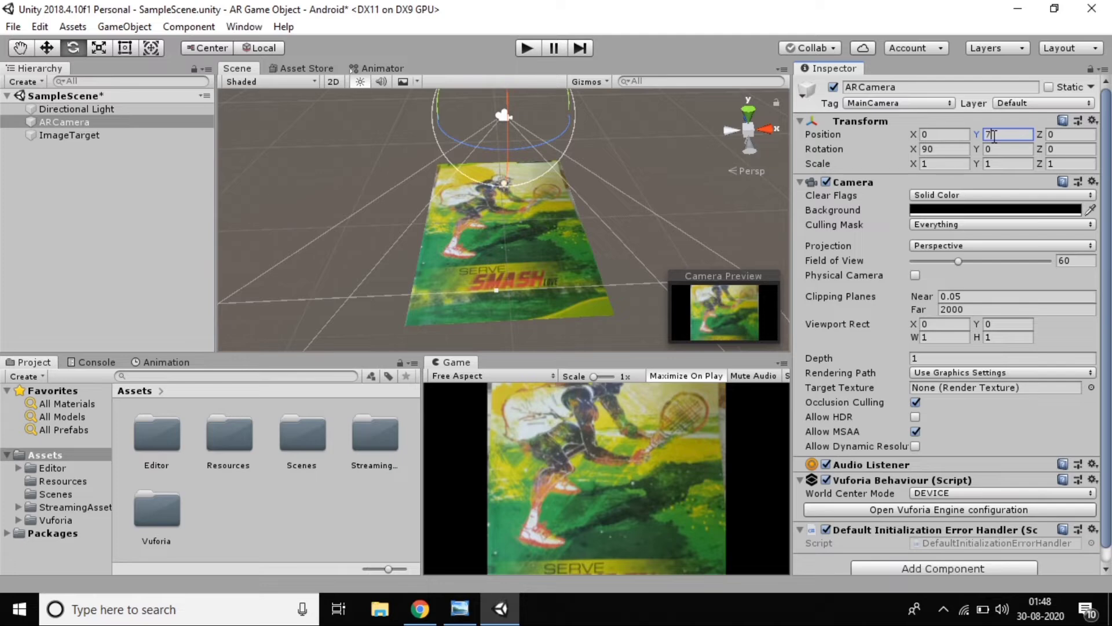
key("BackSpace")
type("9")
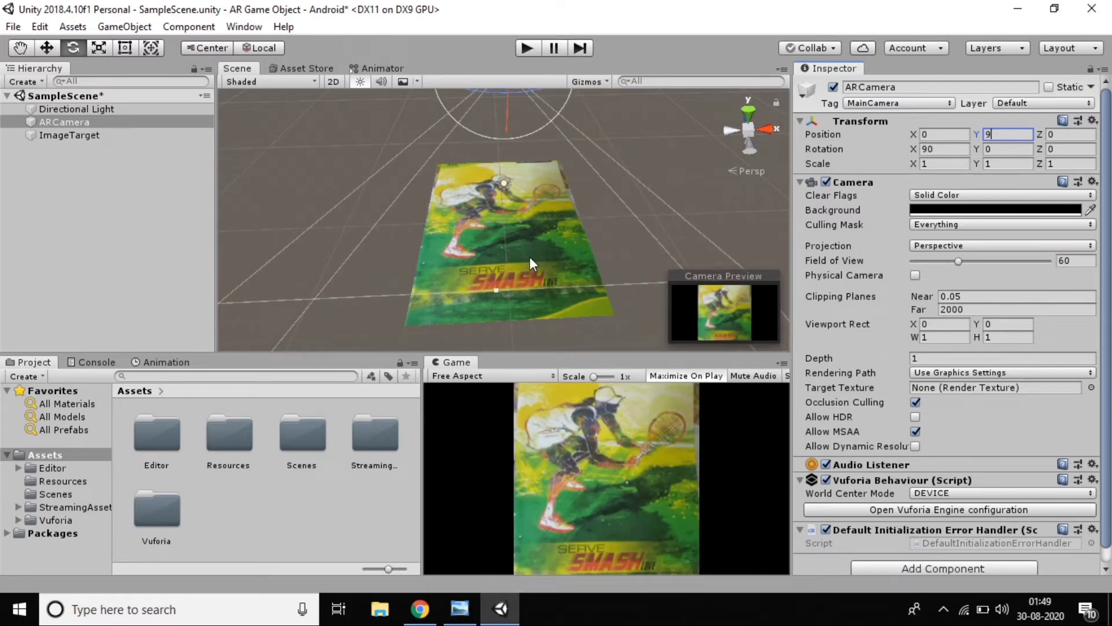
left_click_drag(529, 256, 523, 338, "alt")
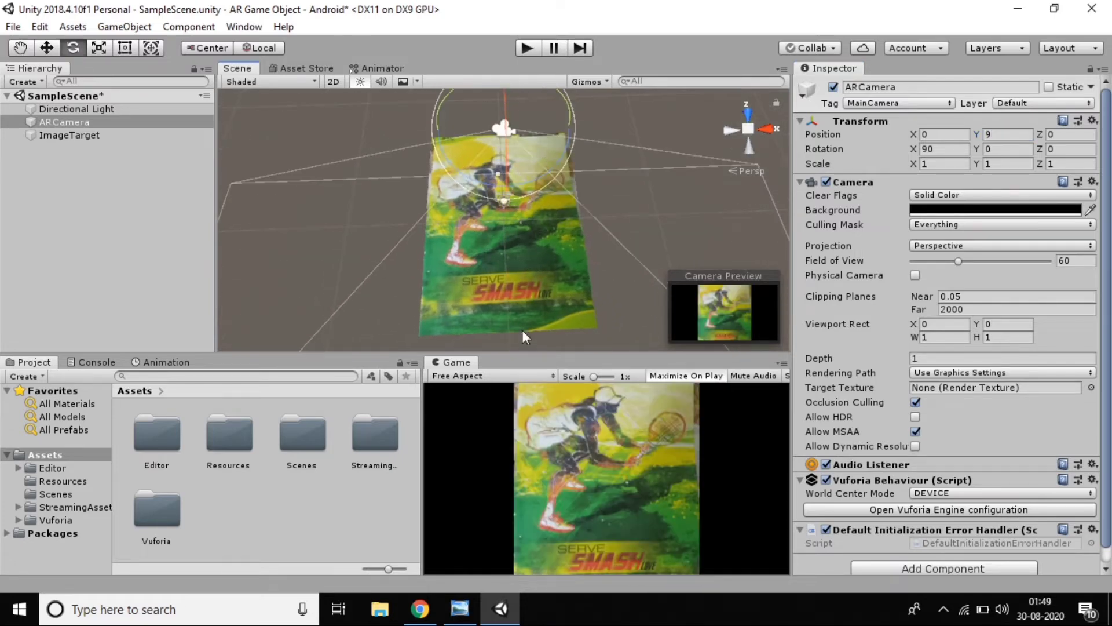
Add a 3D cube to SampleScene and select it
left_click(80, 174)
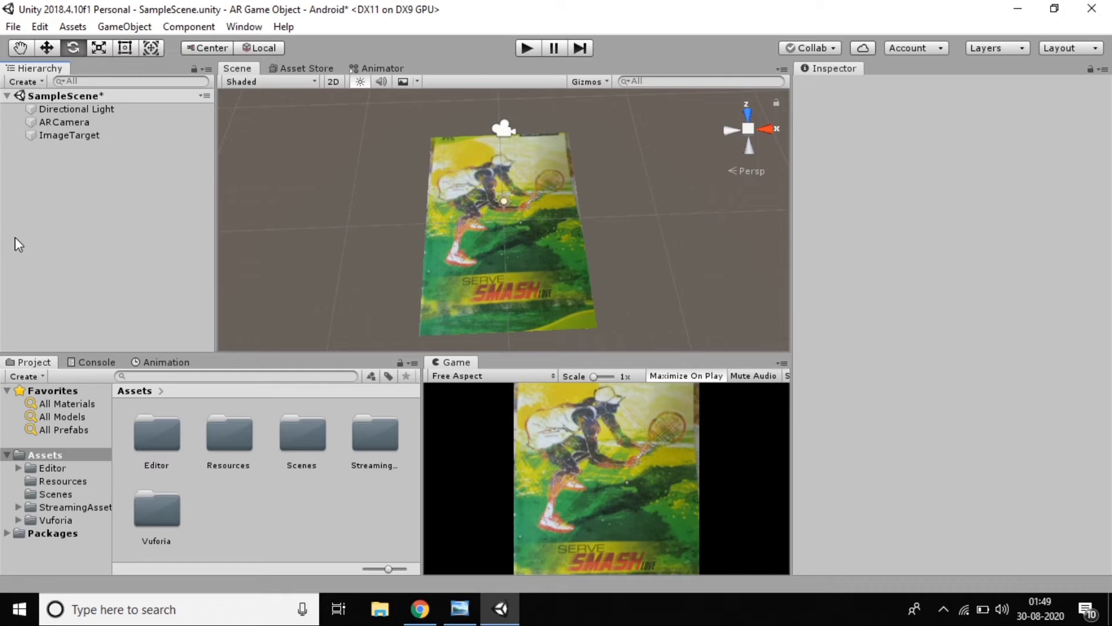
right_click(47, 170)
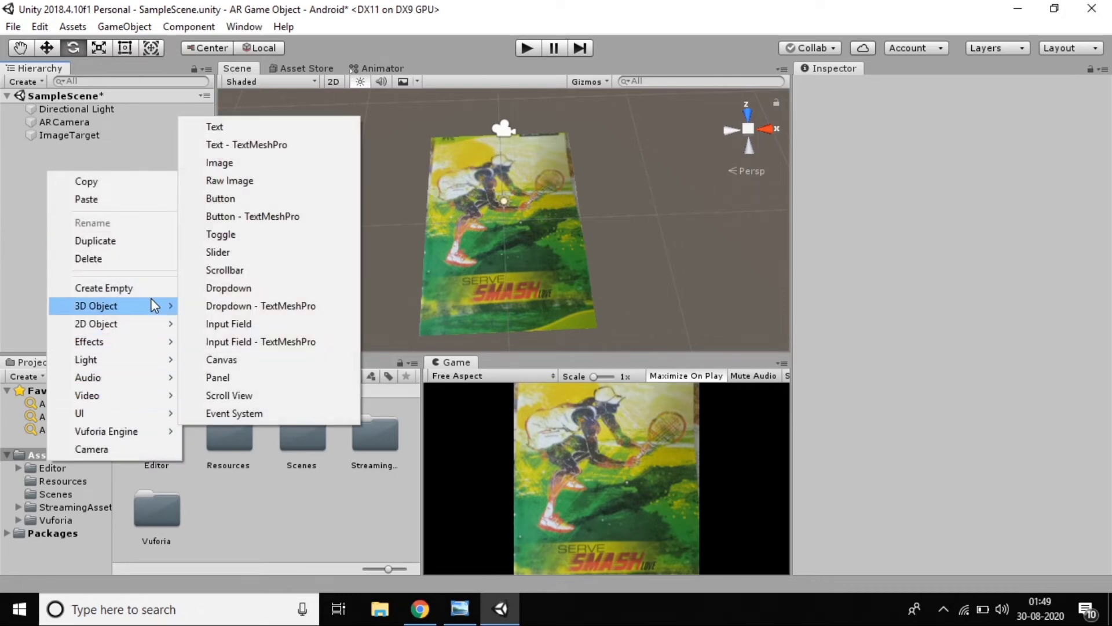
mouse_move(153, 303)
left_click(217, 307)
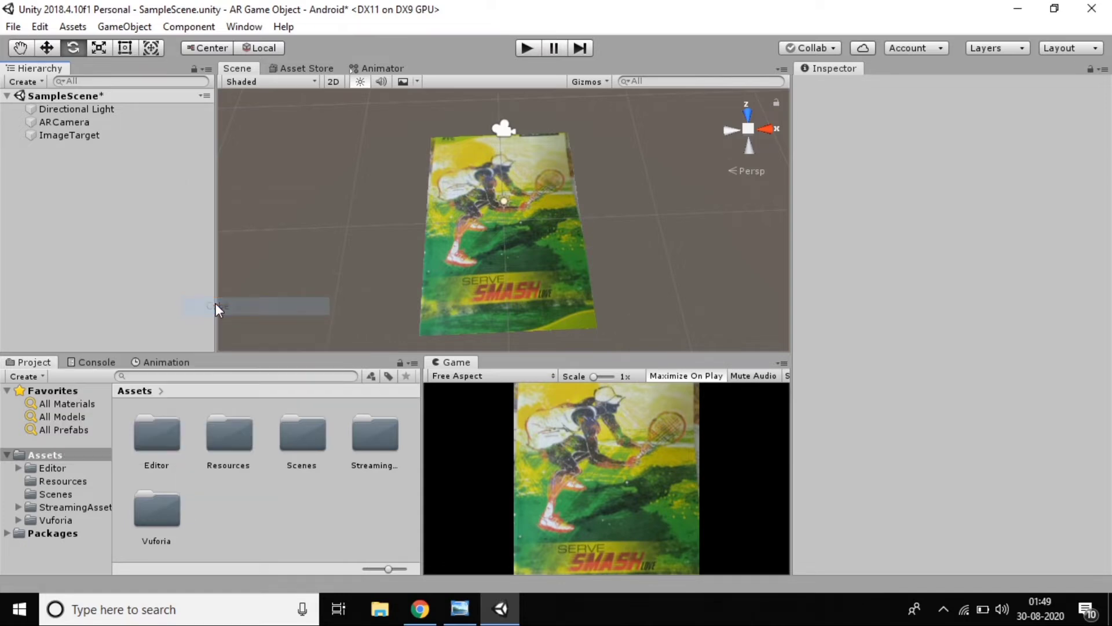
double_click(55, 148)
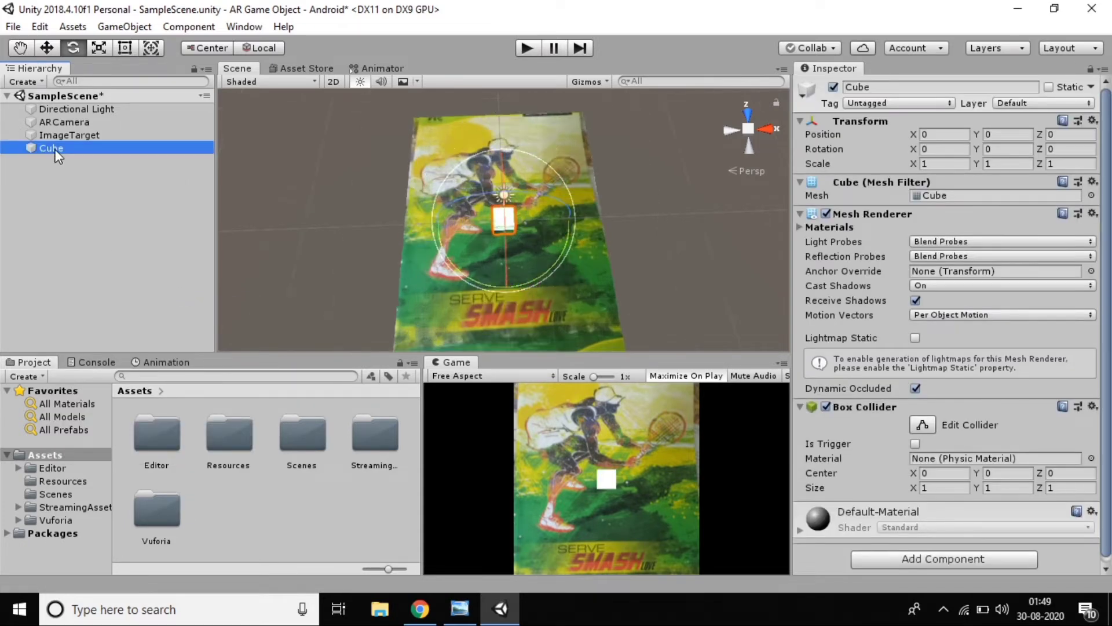
Create a folder named Materials in the project's Assets folder
right_click(252, 504)
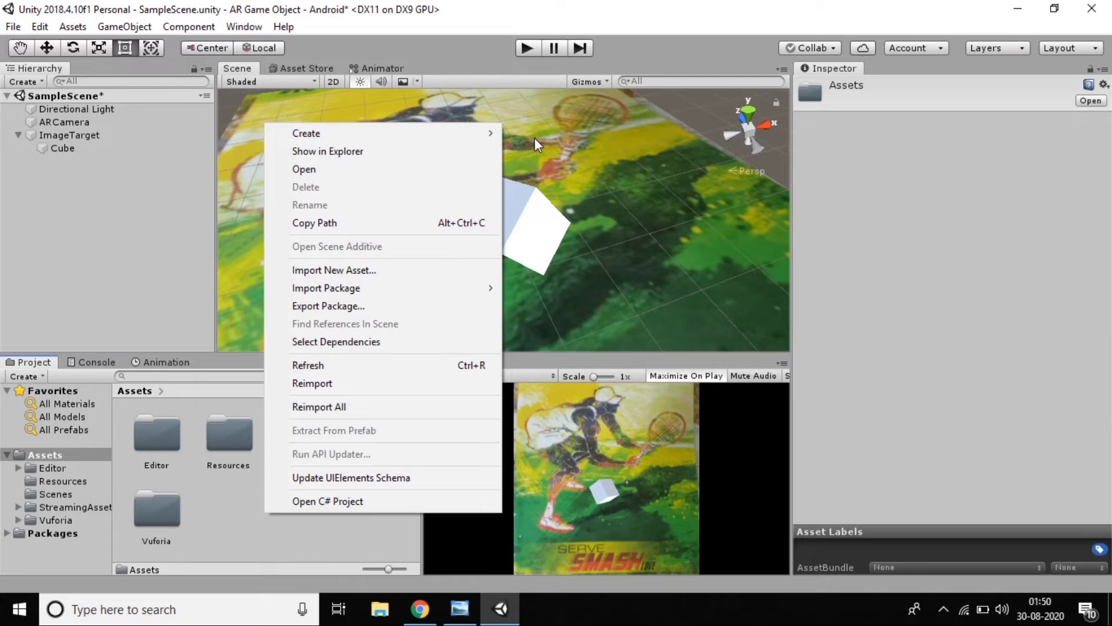
mouse_move(460, 134)
left_click(560, 14)
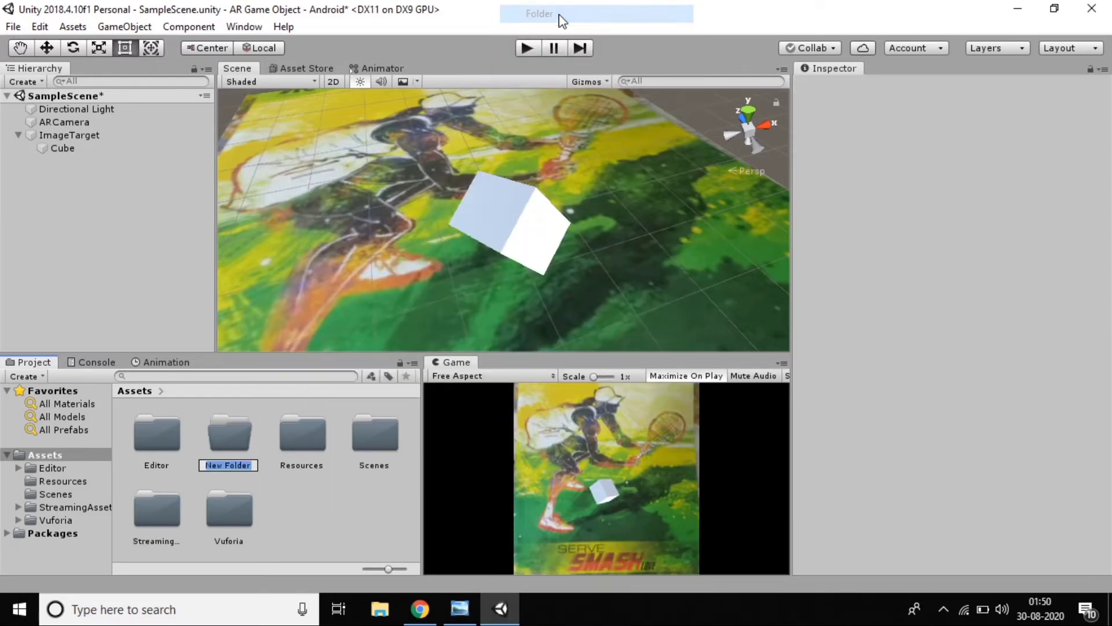
type("Mate")
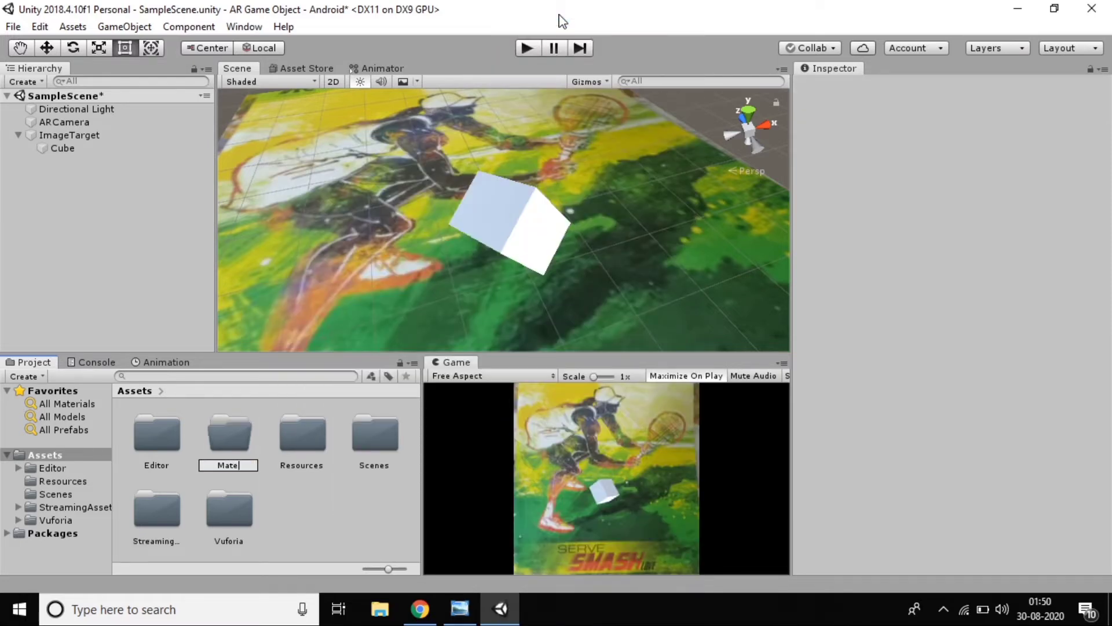
Create a new material named Red inside the Materials folder
right_click(232, 452)
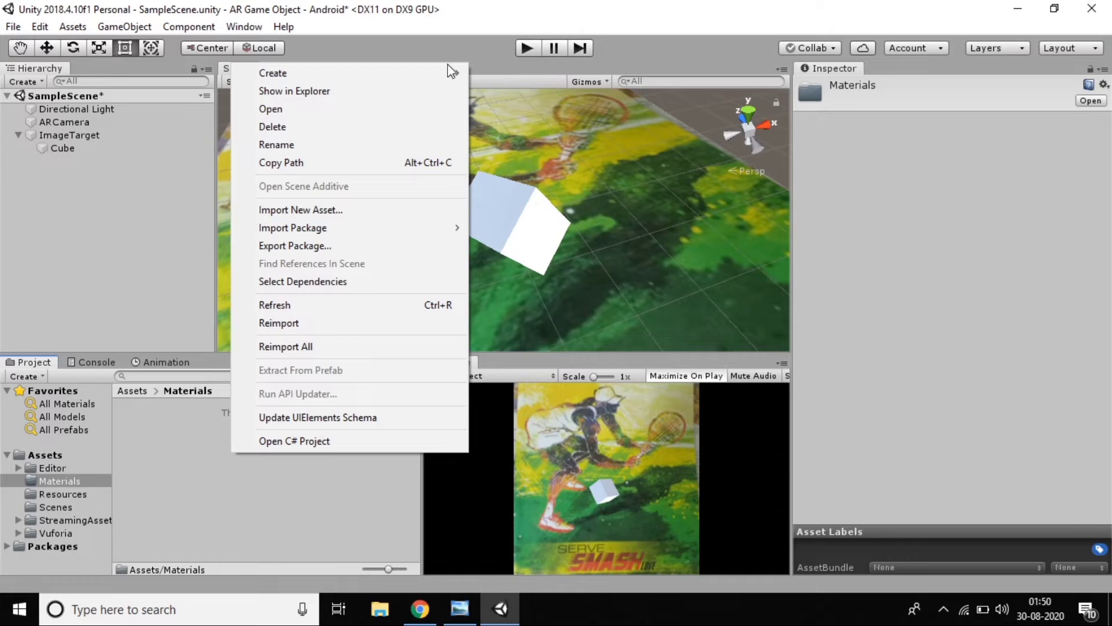
mouse_move(454, 73)
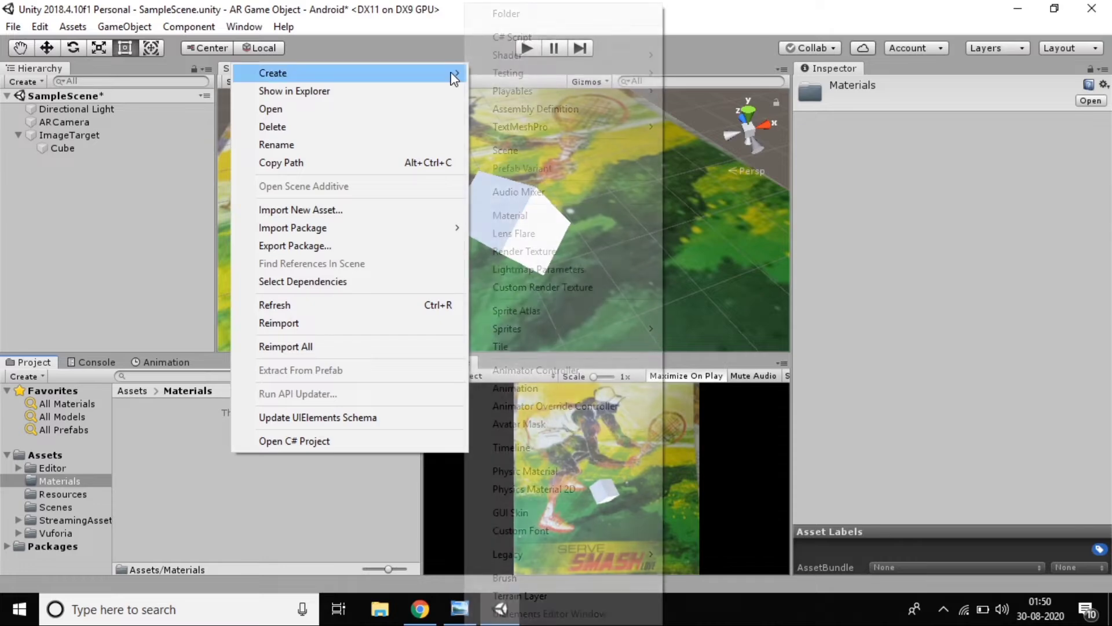
left_click(542, 215)
type("Red")
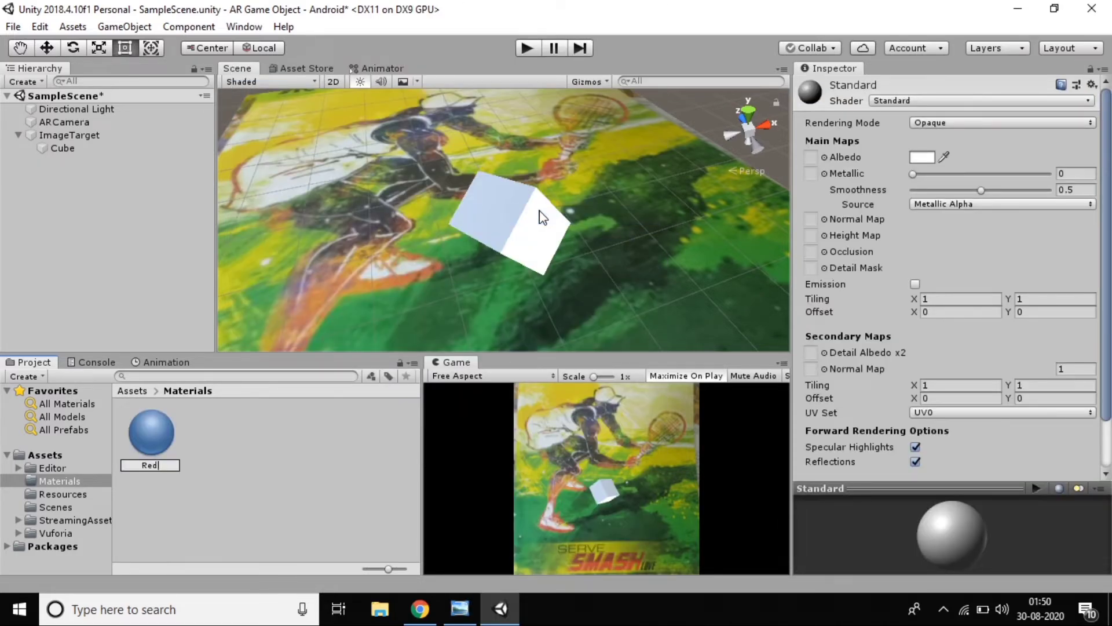
key("Return")
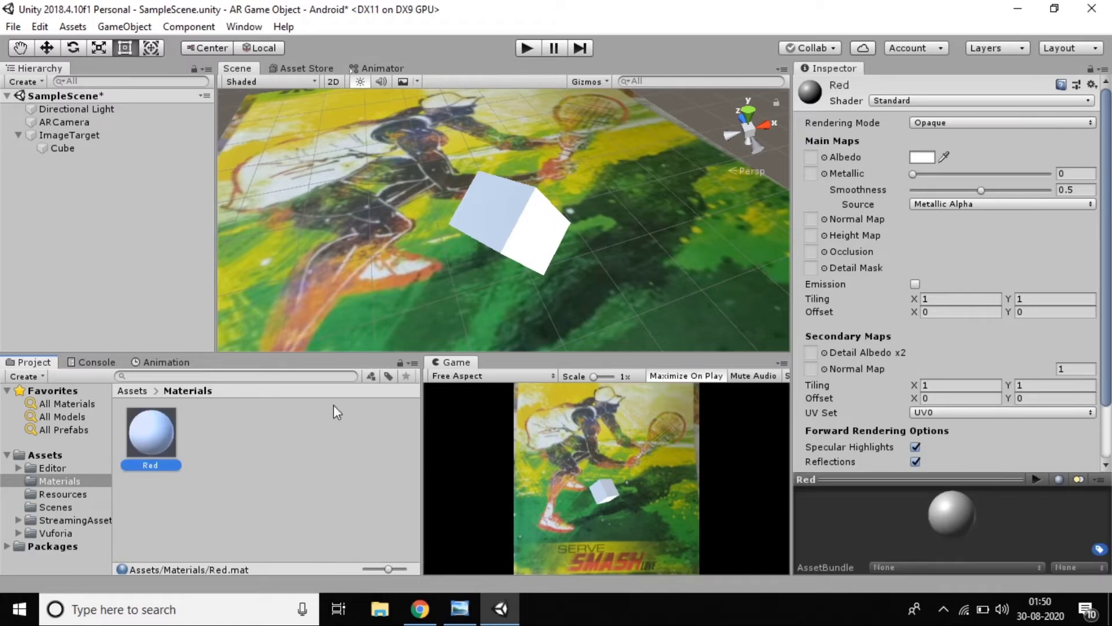
Set the Red material's albedo colour to red (EF1414) and apply the material to the Cube
left_click(922, 157)
left_click(138, 124)
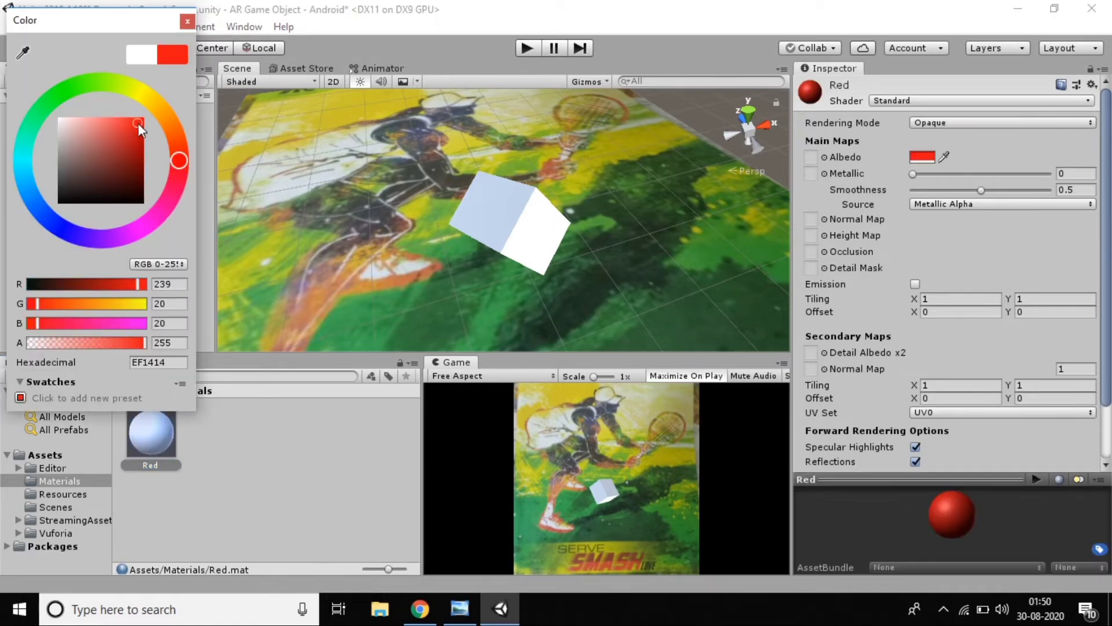
left_click(187, 21)
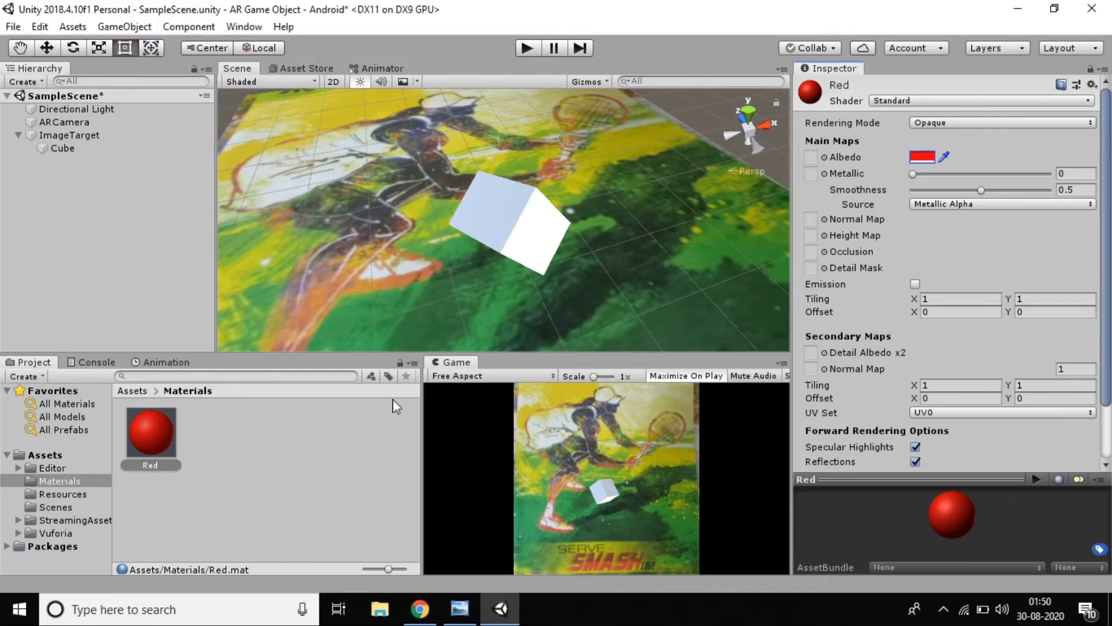
left_click_drag(148, 434, 96, 155)
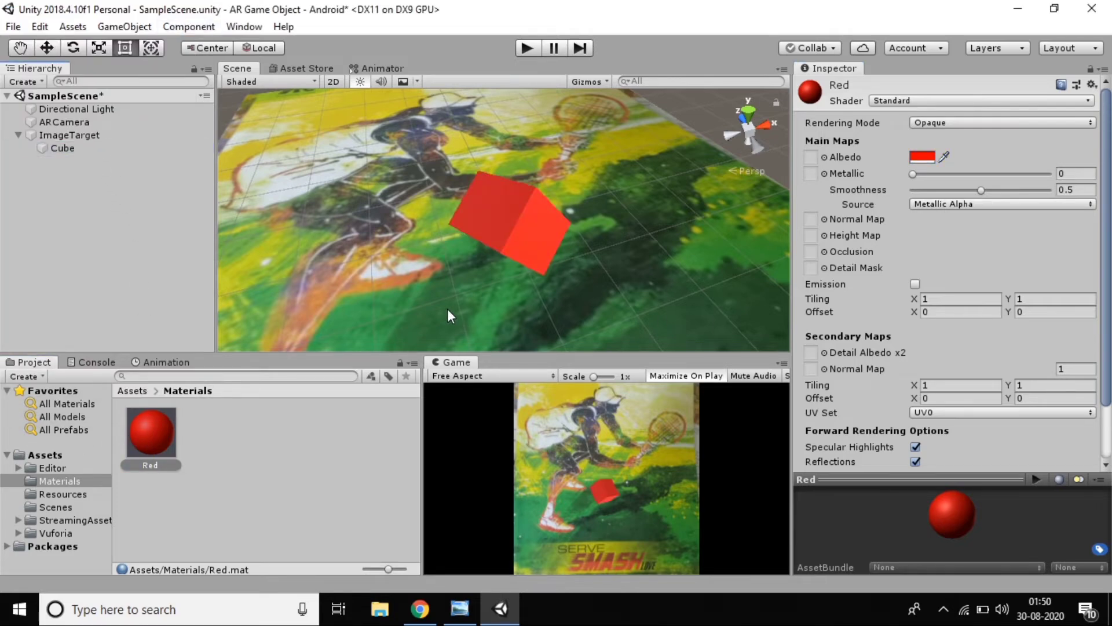
Add a 3D sphere to SampleScene at the root of the hierarchy
right_click(72, 298)
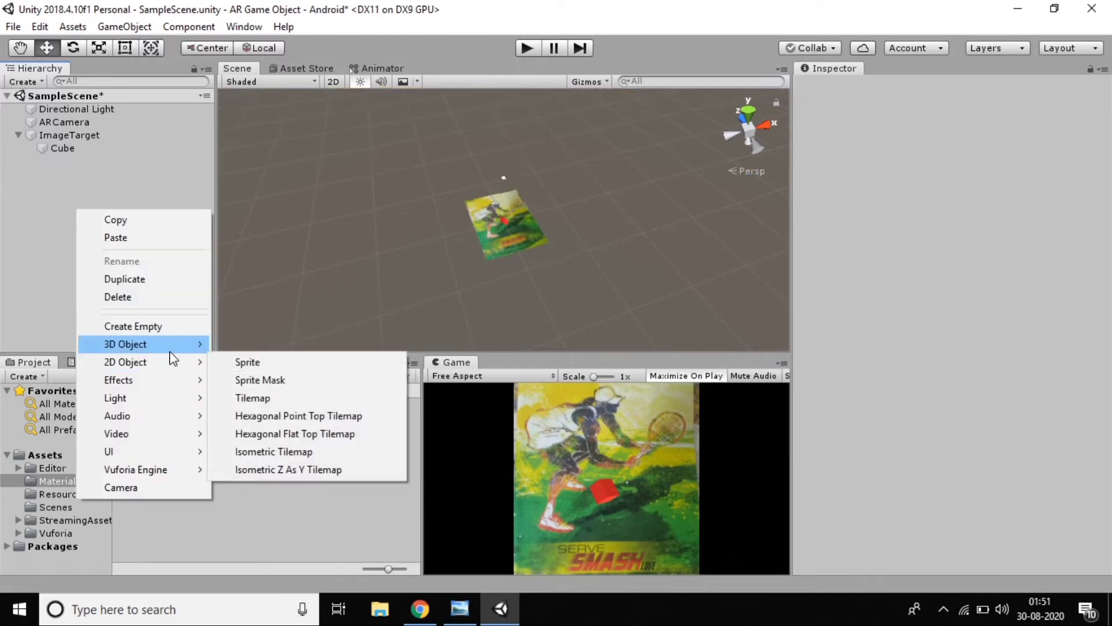
mouse_move(193, 346)
left_click(248, 362)
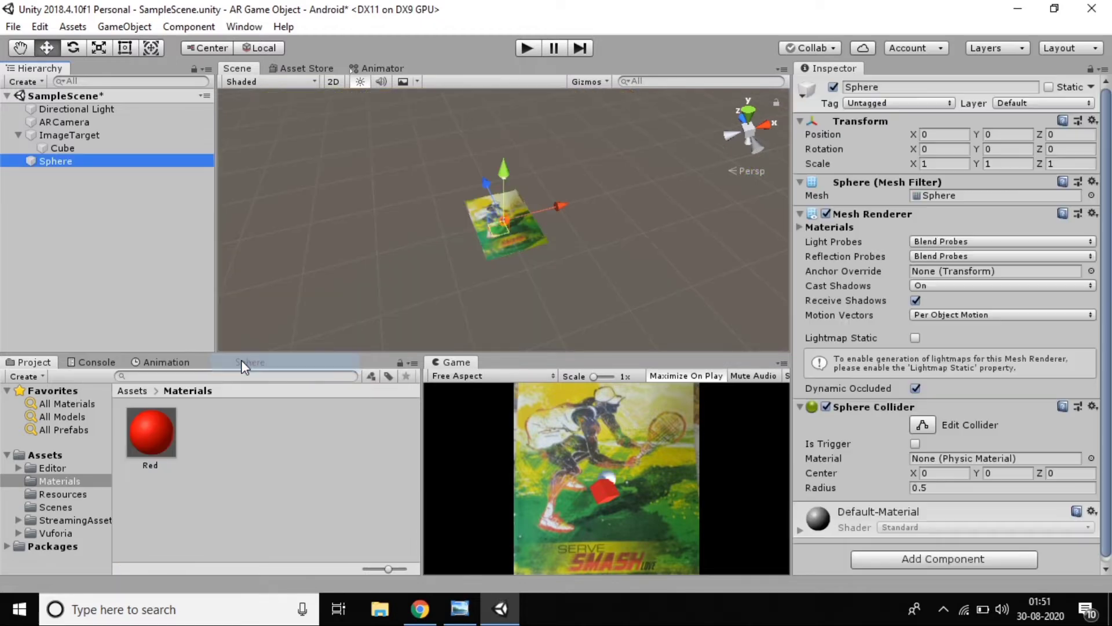
Place the sphere and a new capsule under ImageTarget, coloured with blue and green materials, and tilt the capsule
left_click_drag(505, 171, 508, 159)
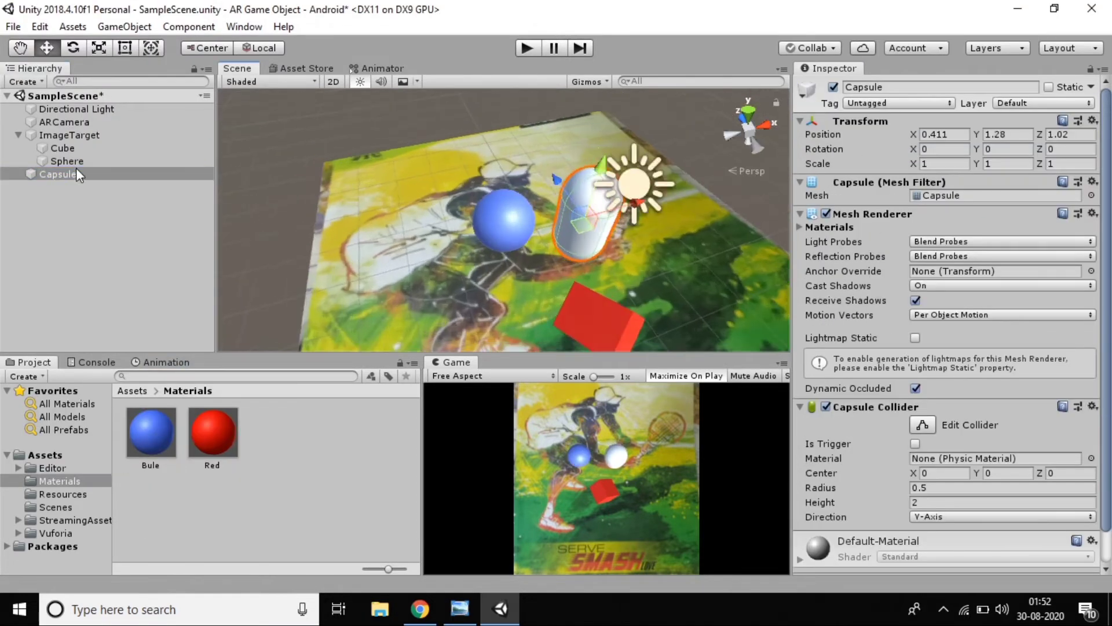
double_click(78, 174)
key("e")
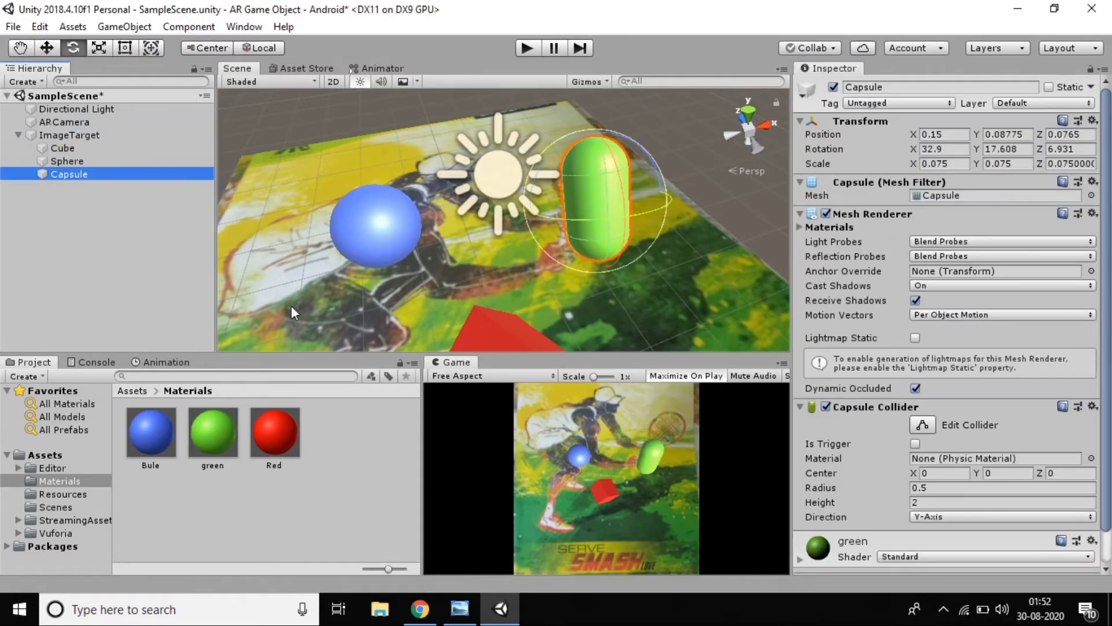
Add a 3D cylinder to the scene and move it over the SERVE SMASH lettering on the image target
right_click(74, 208)
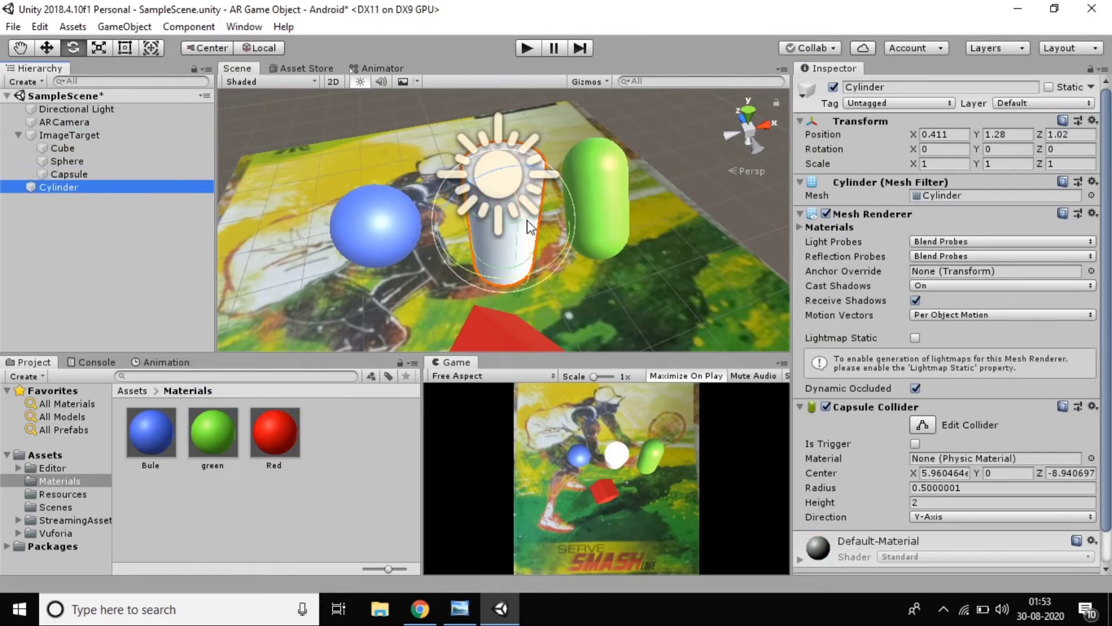
left_click(46, 48)
left_click_drag(486, 199, 553, 336)
scroll(571, 263, "down", 4)
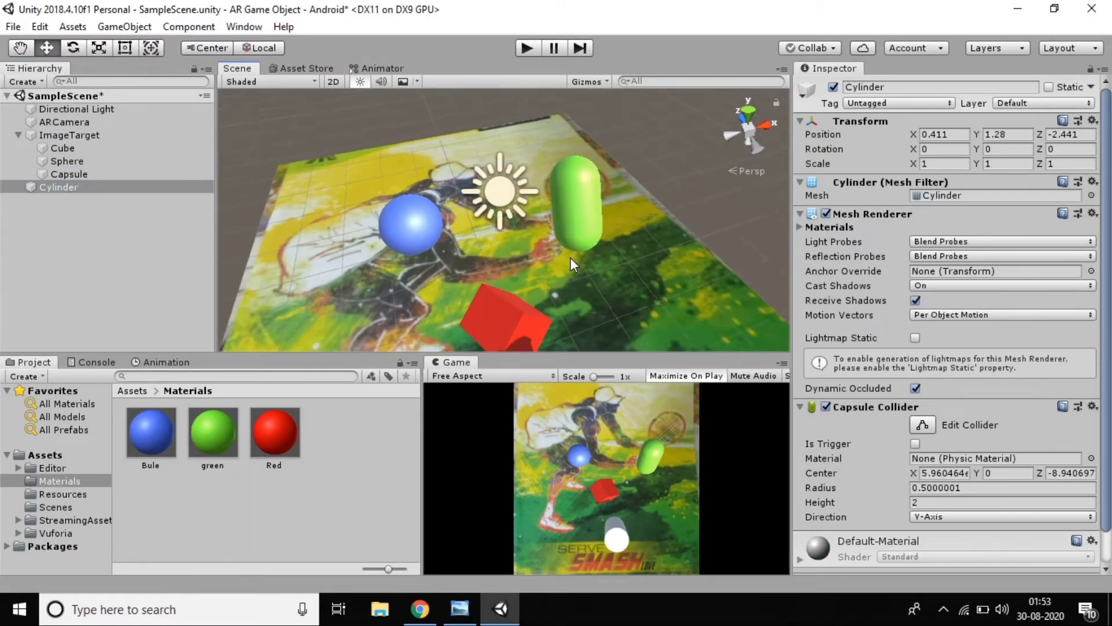
middle_click_drag(572, 263, 539, 162)
double_click(132, 188)
left_click_drag(515, 168, 498, 132)
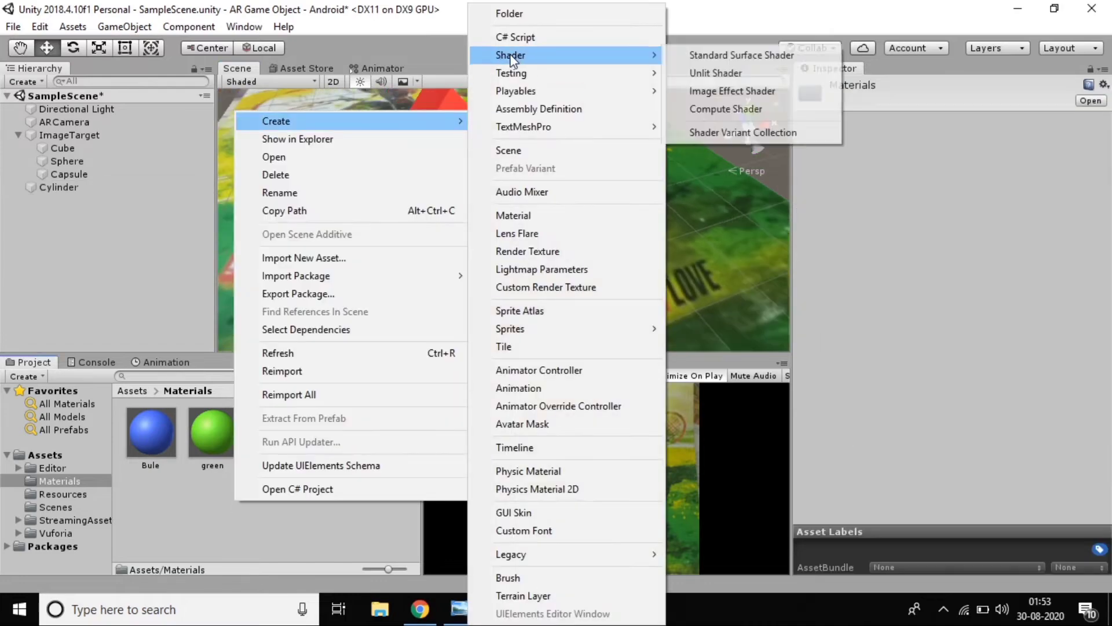
Create a material named Balck with albedo colour 0F0F0F, apply it to the Cylinder, and parent the Cylinder to ImageTarget
left_click(509, 157)
type("Balck")
key("Return")
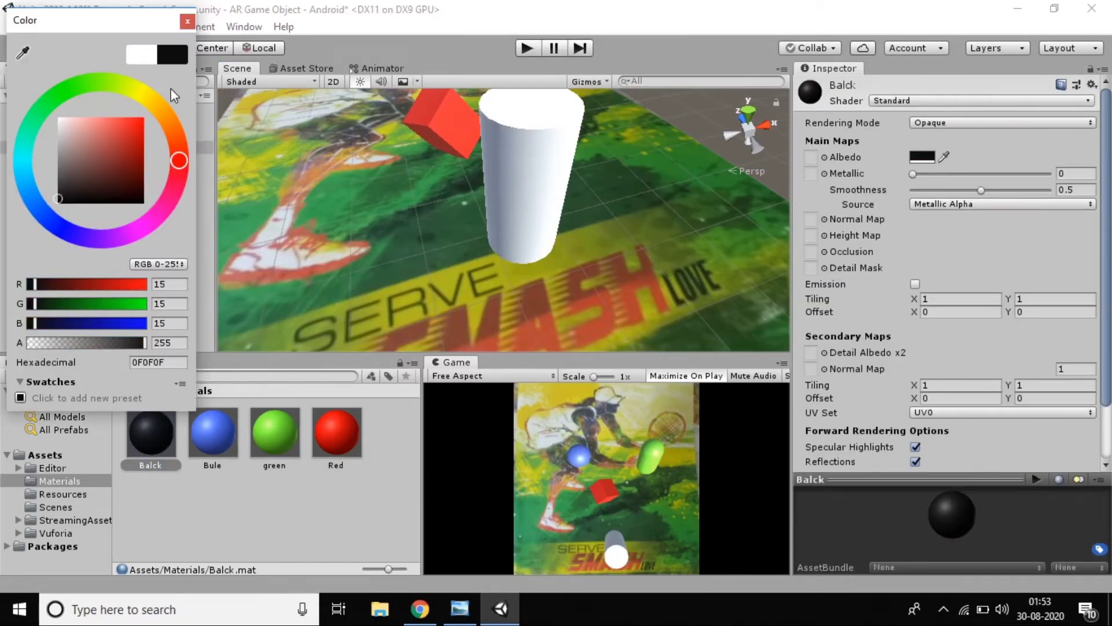
left_click_drag(150, 432, 58, 187)
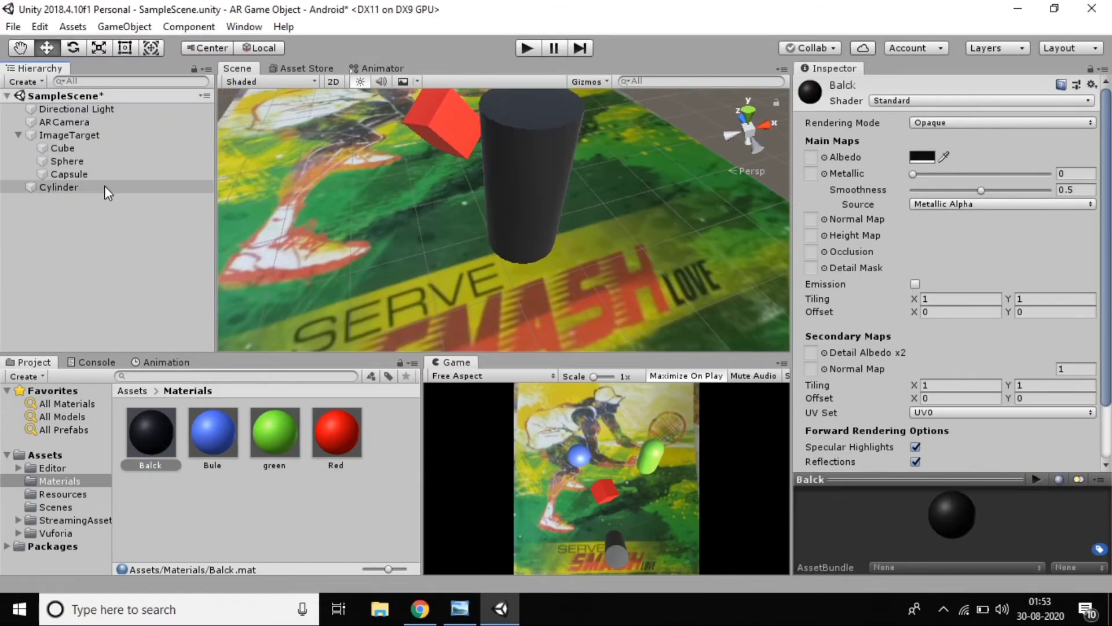
left_click(58, 187)
Duplicate the Cube and move the copy beside the original to about X -0.257, Y 0.03, Z -0.02
left_click(63, 147)
key("ctrl+d")
left_click_drag(454, 149, 361, 128)
key("ctrl+z")
scroll(452, 168, "down", 3)
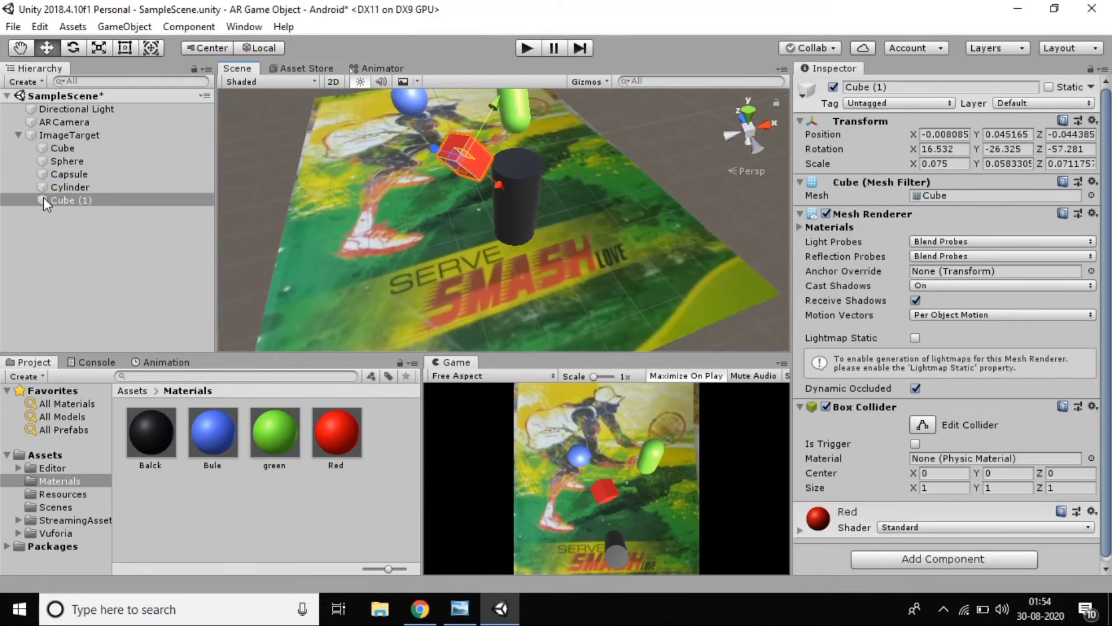
left_click(46, 200)
left_click_drag(497, 181, 479, 168)
left_click_drag(454, 101, 387, 155)
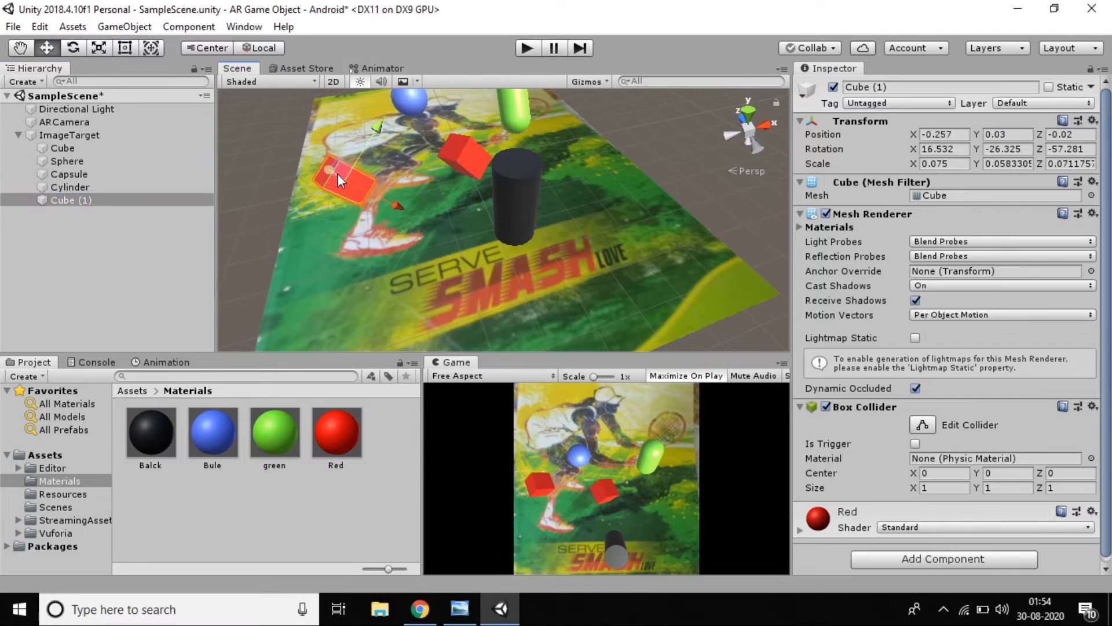
scroll(346, 243, "up", 1)
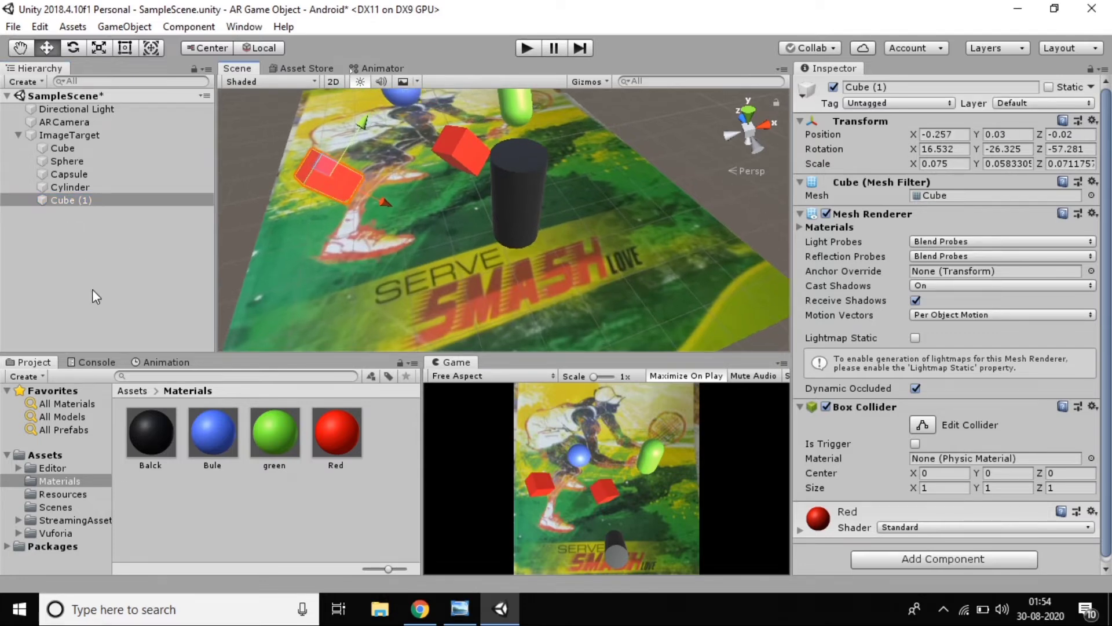
Create a C# script named Rotate in the project's Assets folder
left_click(133, 392)
right_click(304, 505)
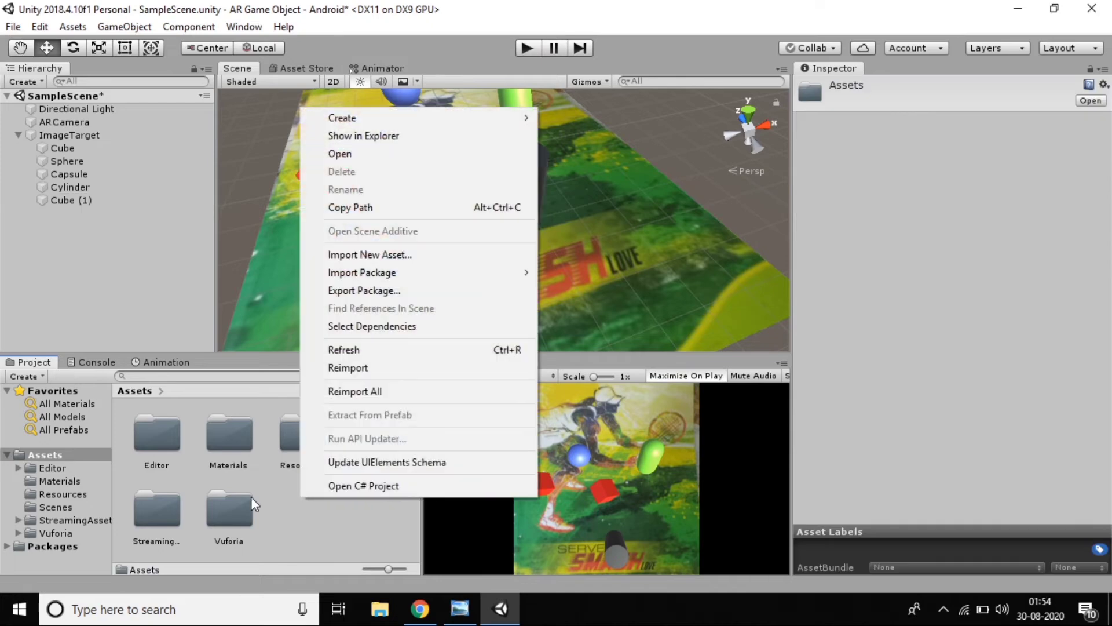
mouse_move(477, 116)
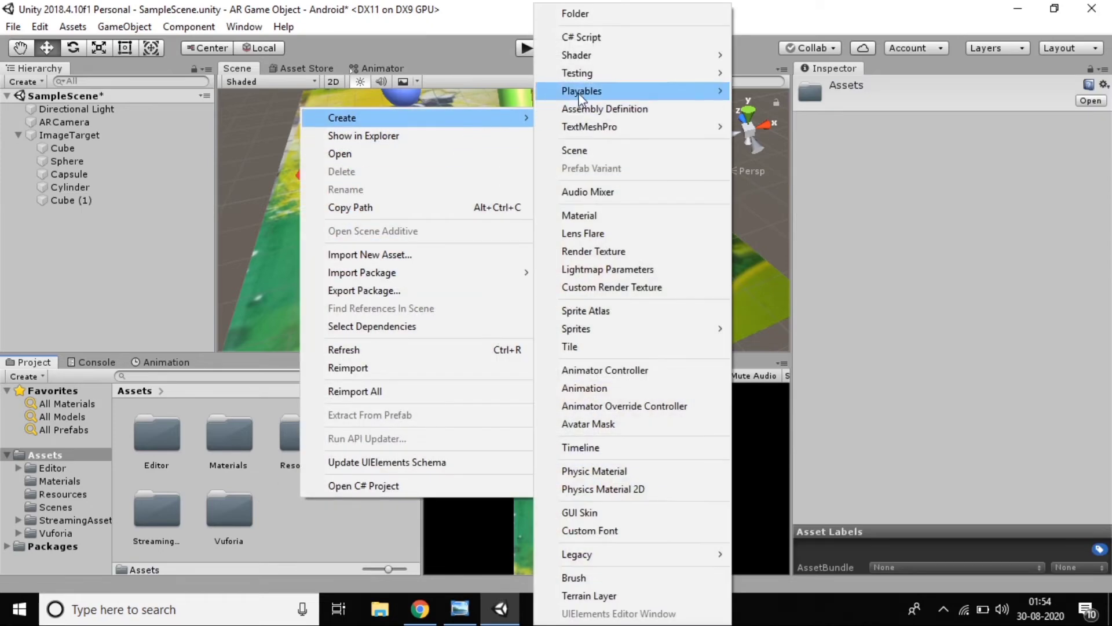
left_click(585, 37)
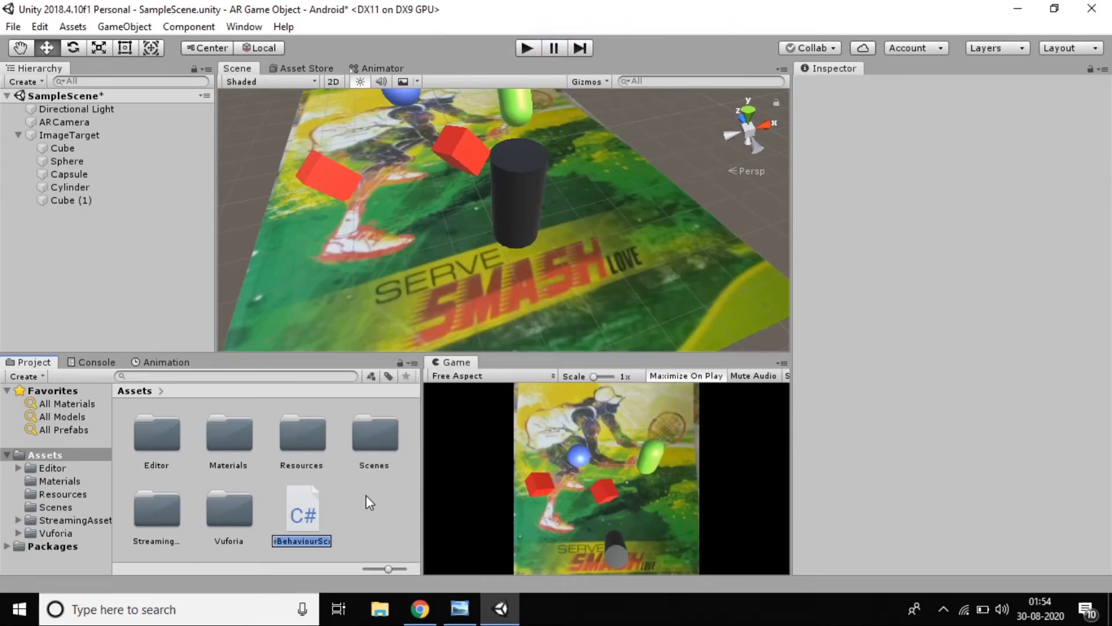
type("Rotate")
key("Return")
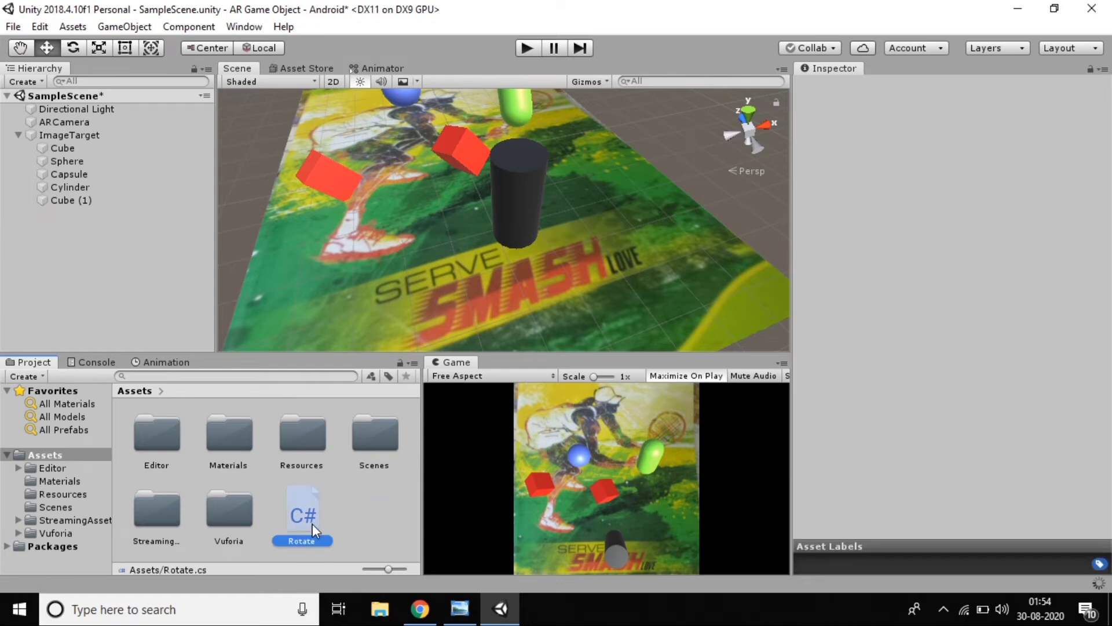
Open the Rotate script in Visual Studio, add this.gameObject.transform.Rotate(Vector3.up * 5); inside Update(), and save the file
double_click(287, 518)
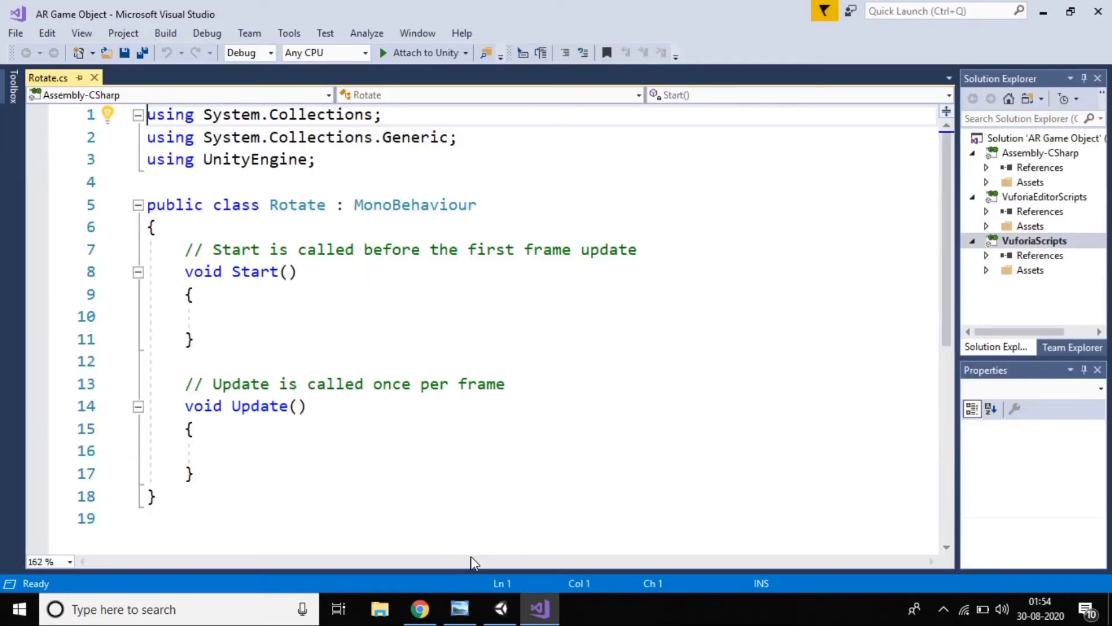
left_click(231, 451)
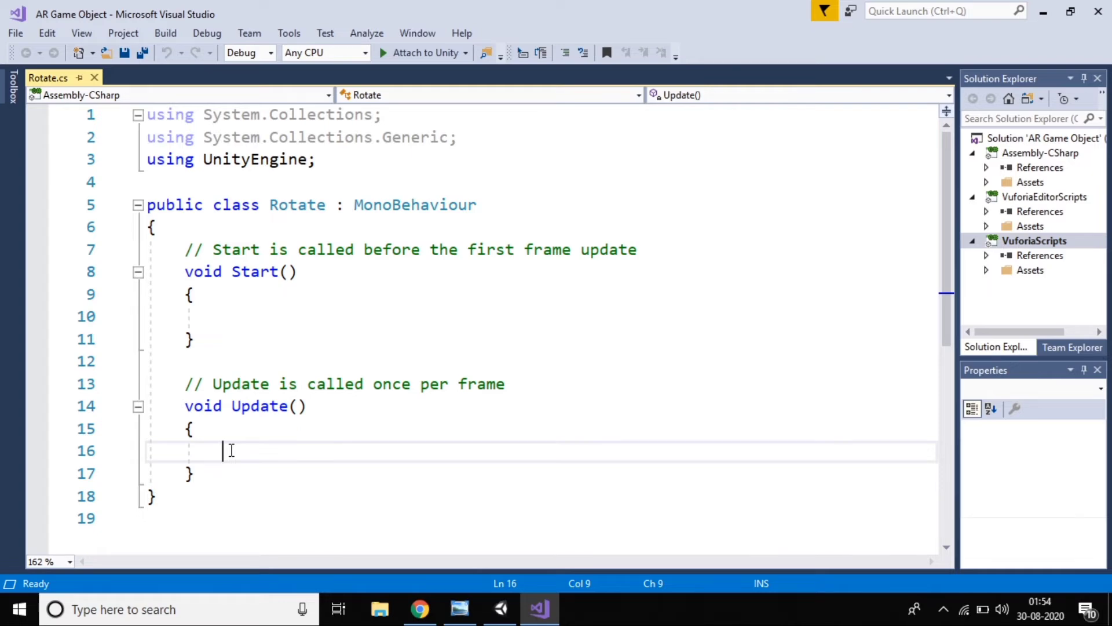
type("this")
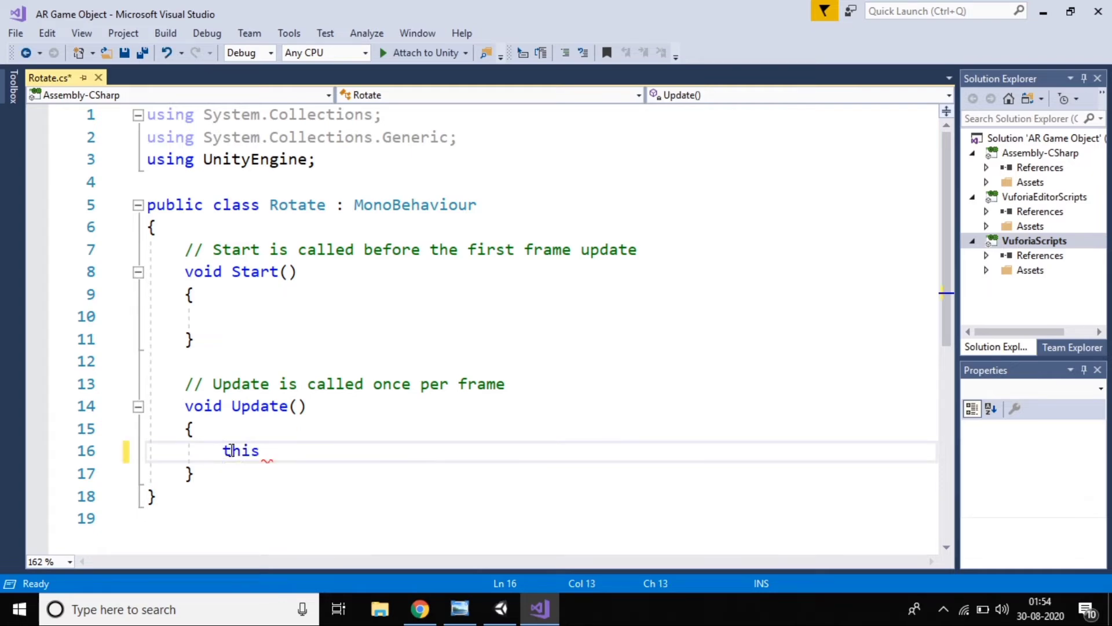
type(".gameObject")
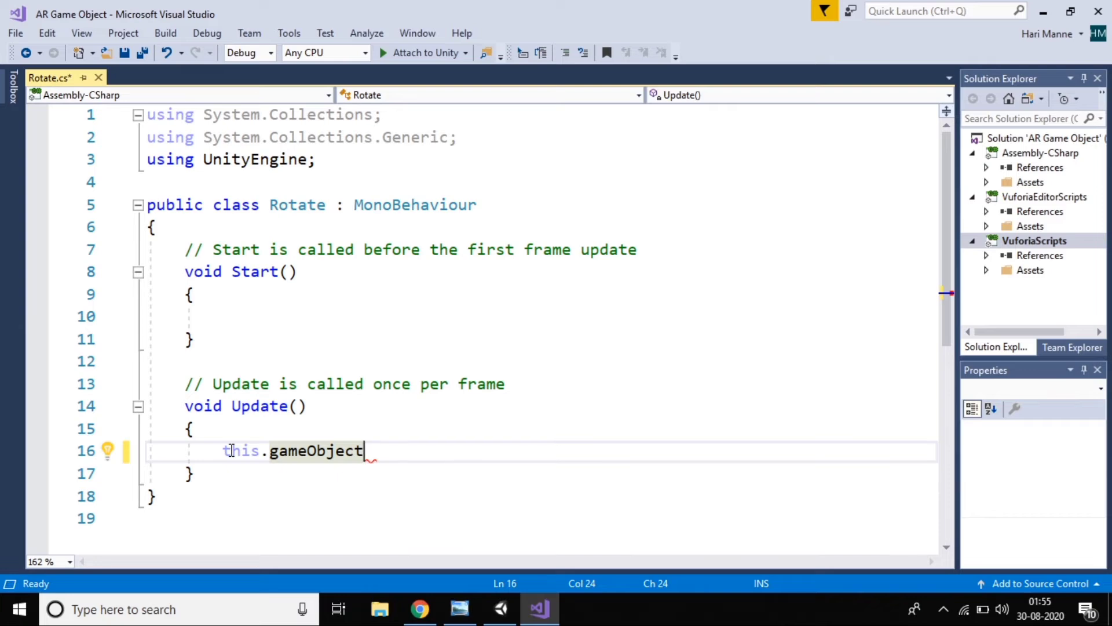
type(".transform")
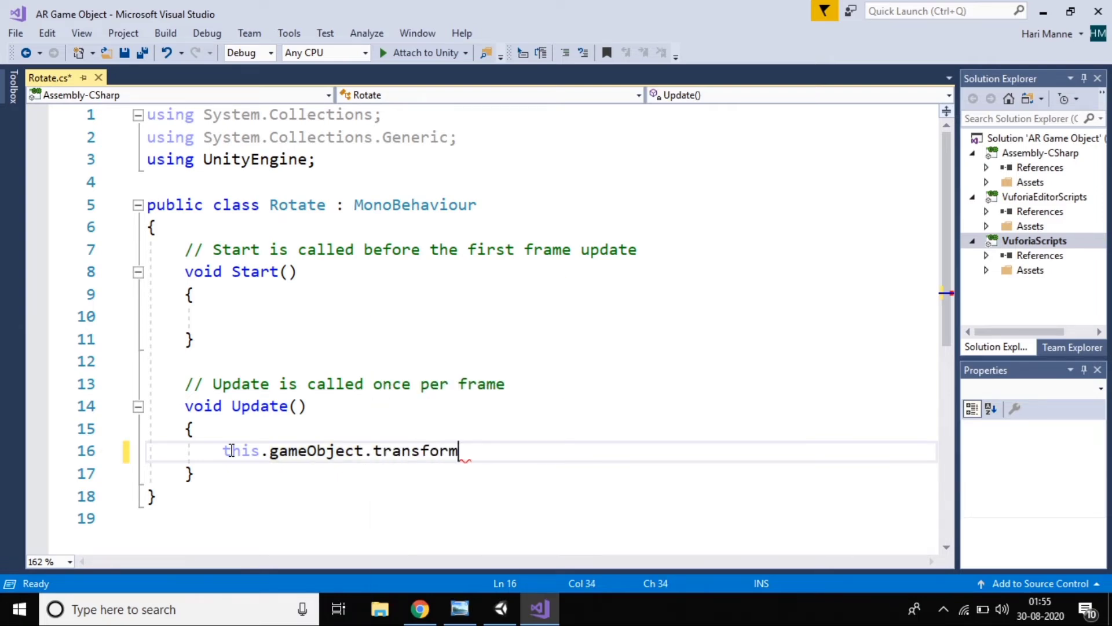
type(".R")
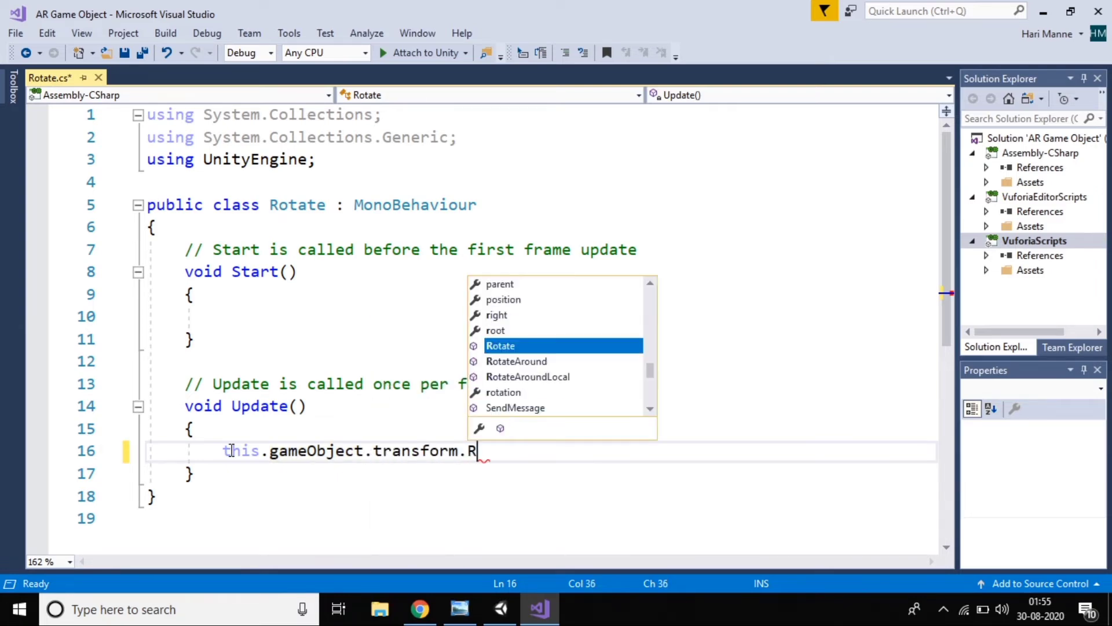
key("Tab")
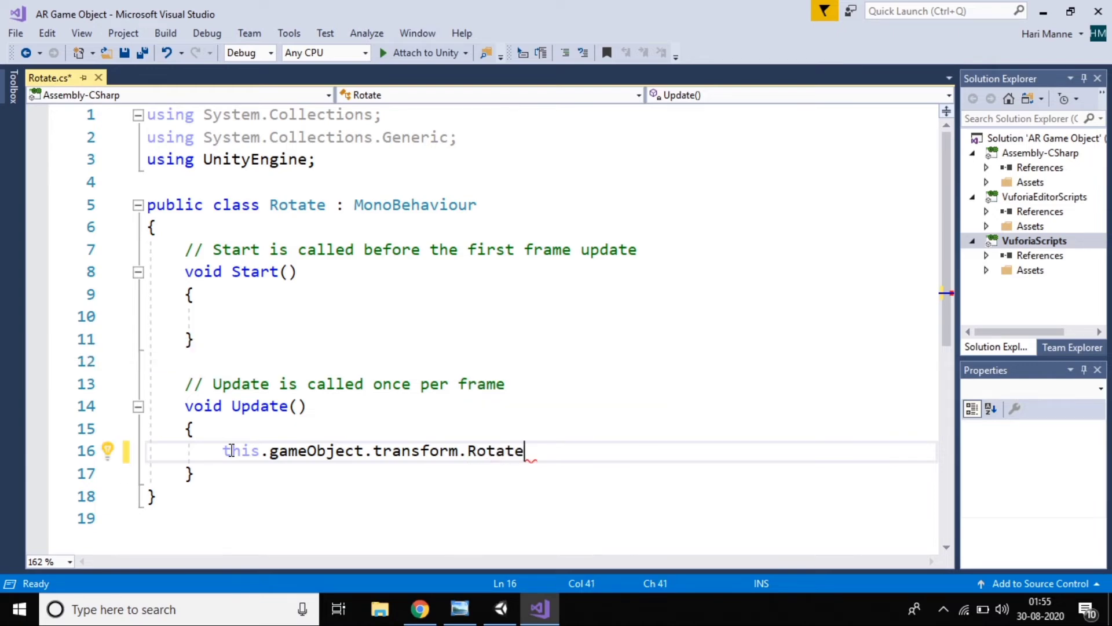
type("(V")
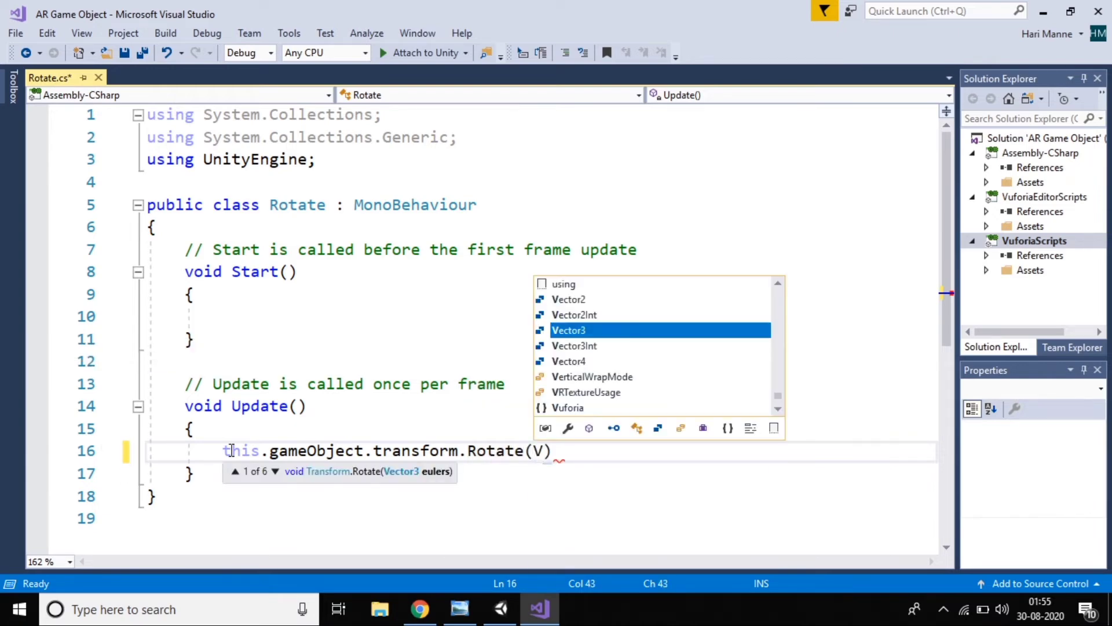
key("Tab")
type(".")
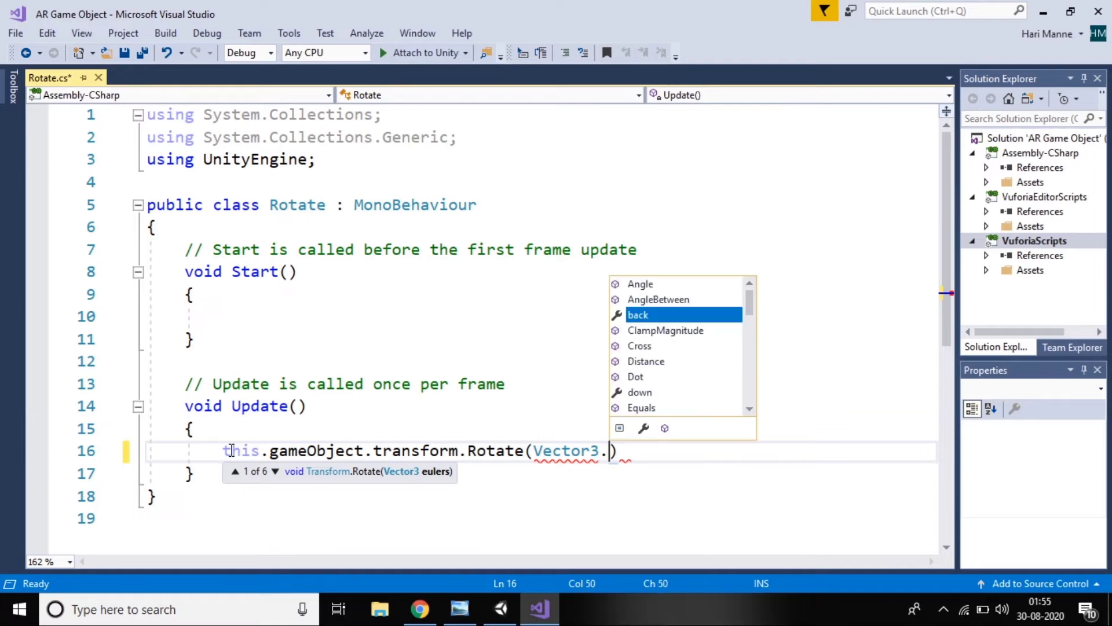
type("up ")
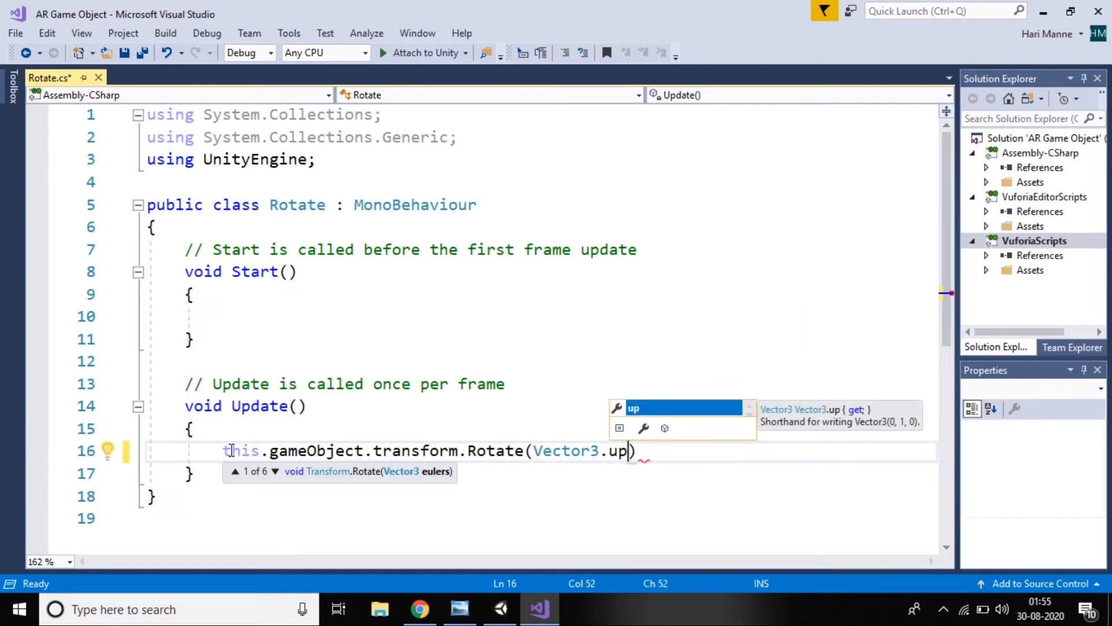
type("* ")
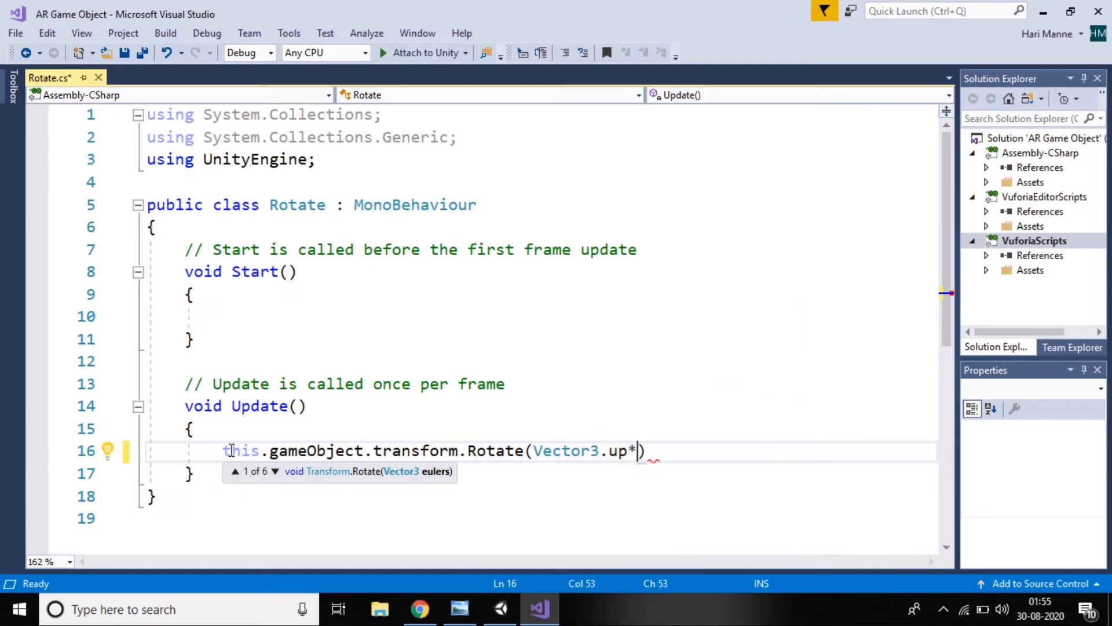
type("5);")
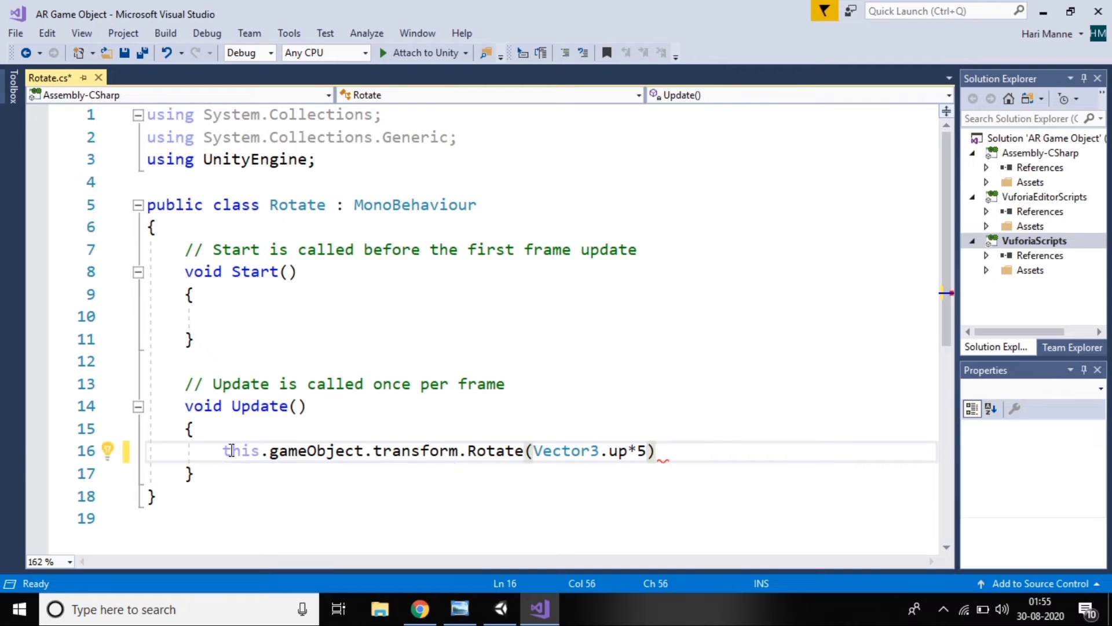
key("ctrl+s")
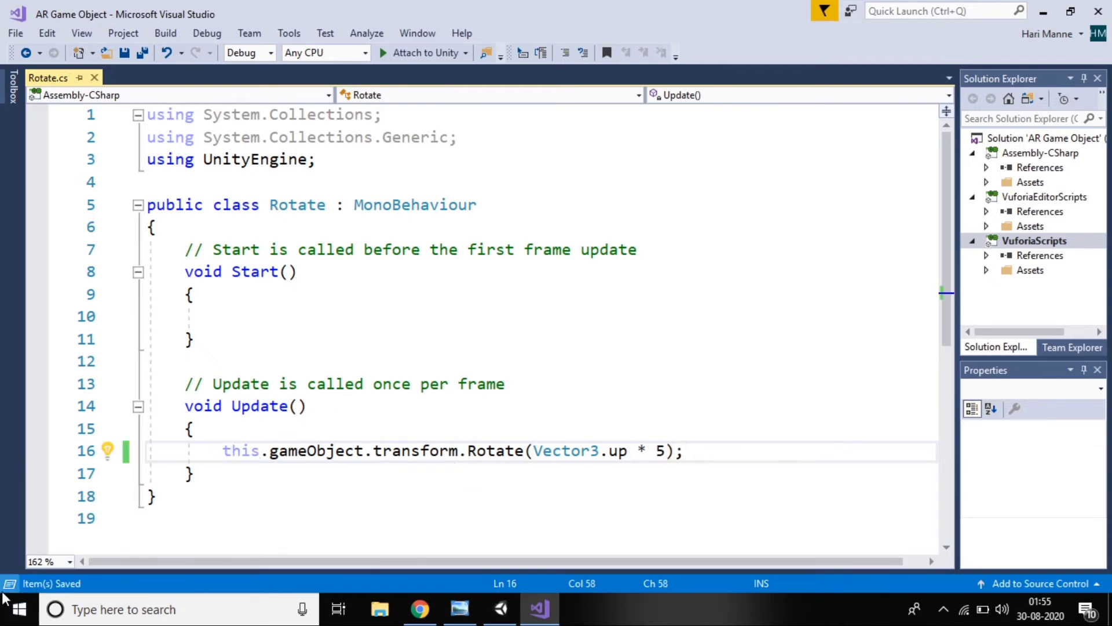
Return to Unity and rename the duplicated cube, Cube (1), as Rotate cube
left_click(516, 620)
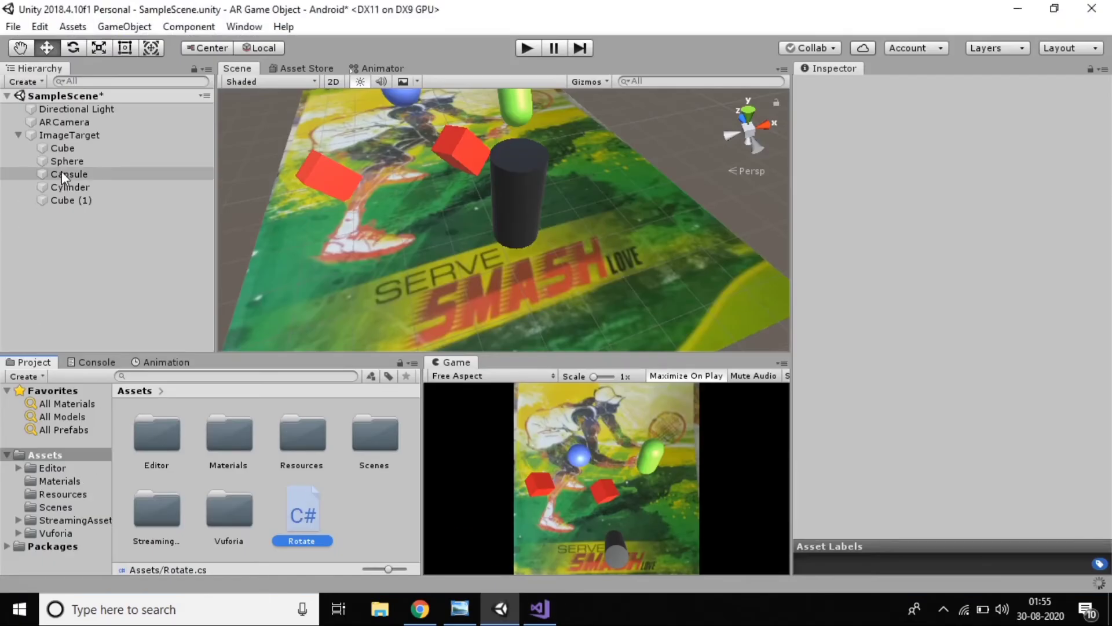
left_click(72, 203)
left_click(72, 204)
type("Rotate cube")
Attach the Rotate script to Rotate cube and colour that cube with a new magenta material named rotate
left_click(301, 521)
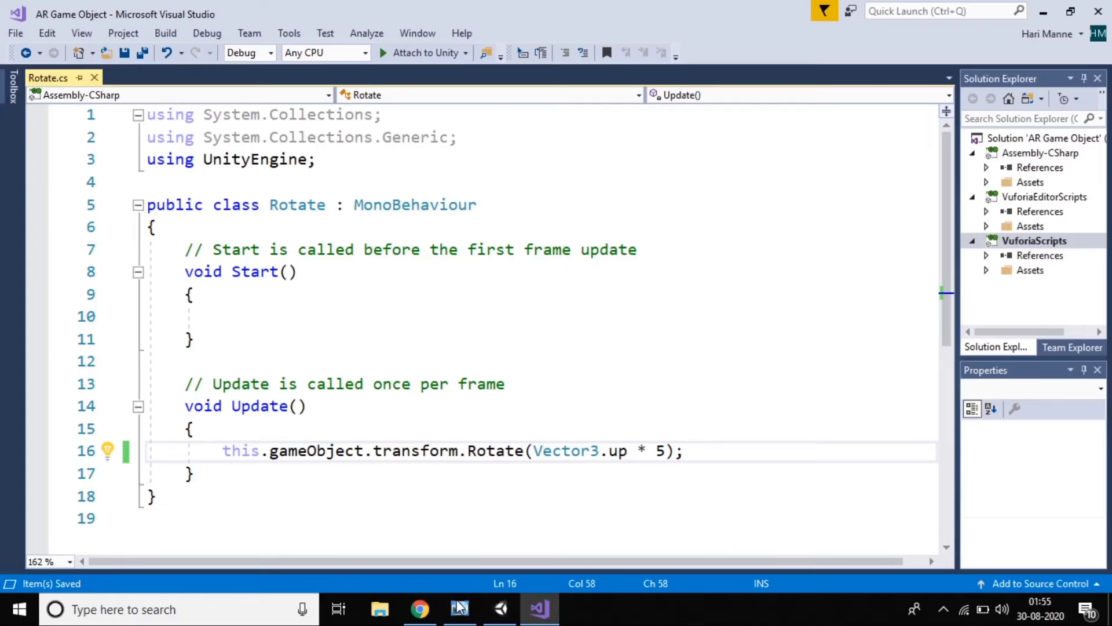
left_click(502, 608)
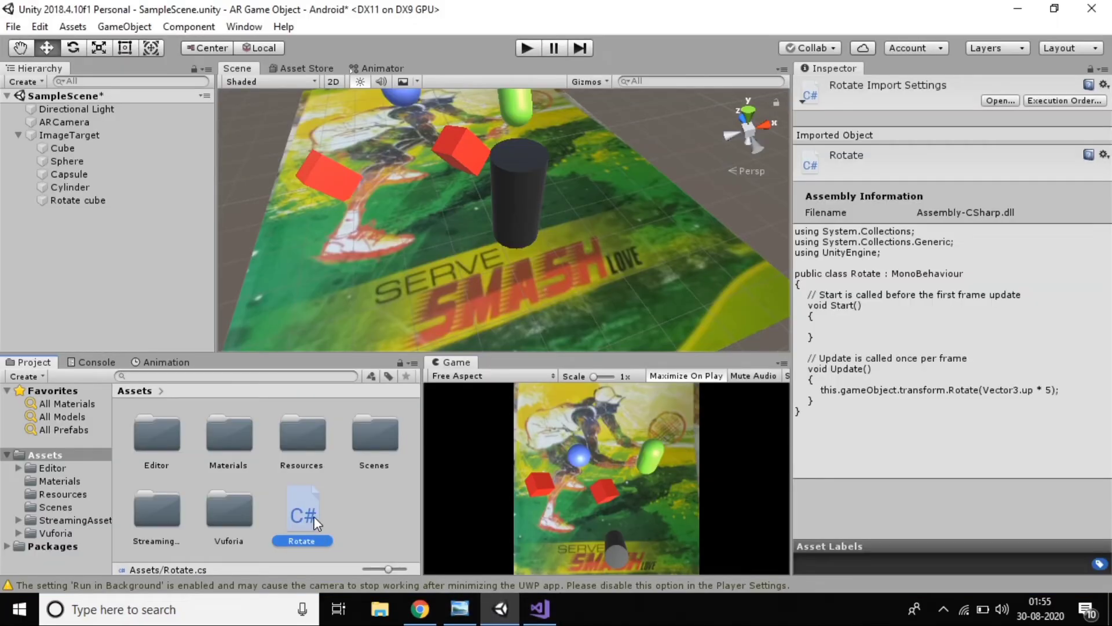
left_click(57, 203)
scroll(1087, 374, "down", 3)
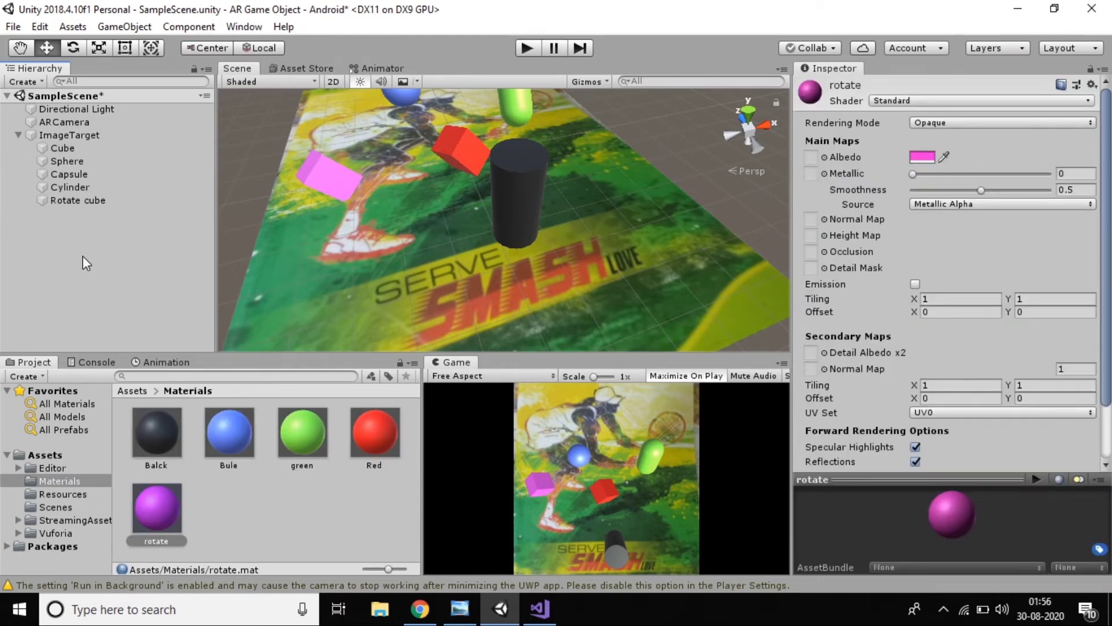
Play the scene to test the augmented objects on the notebook cover, including the cube's rotation, and stop it
left_click(524, 48)
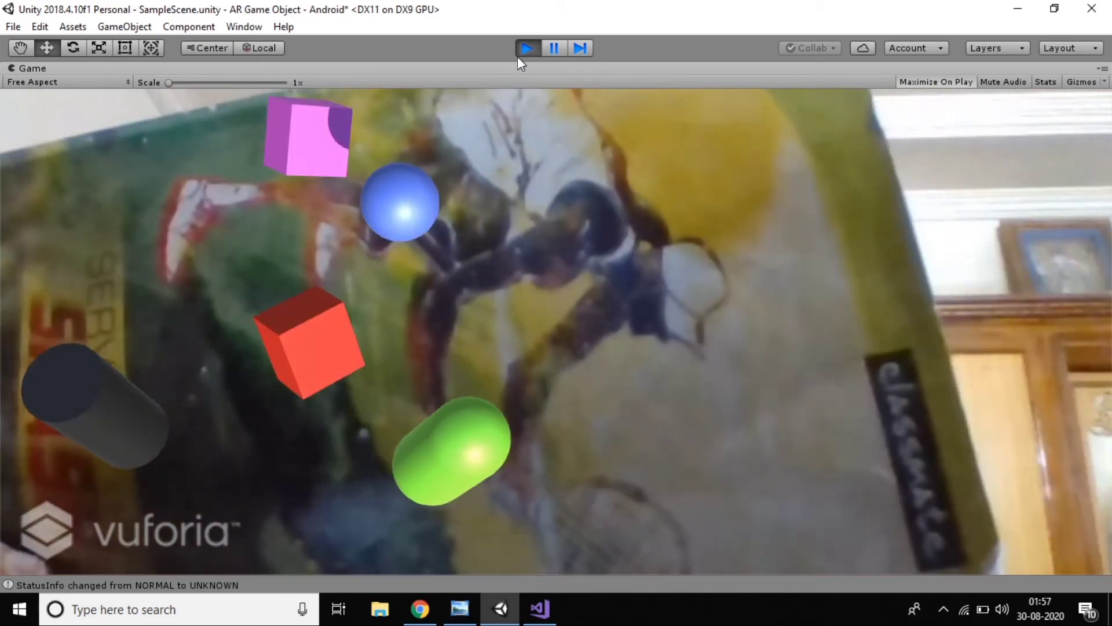
left_click(523, 56)
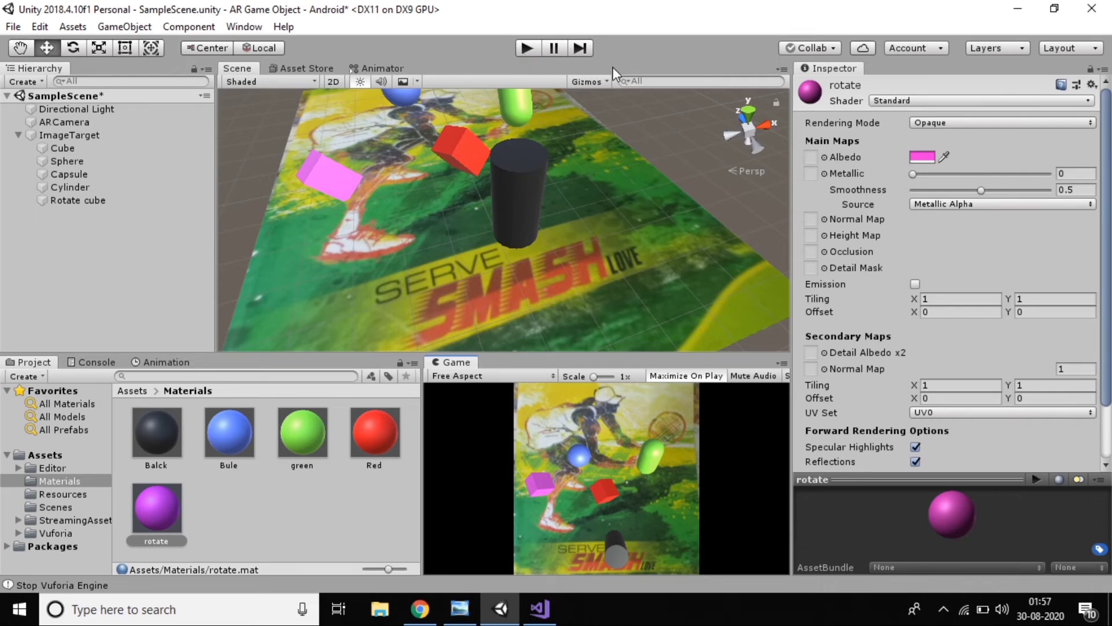
Build the project for Android as an apk file named Game in the AR Game Object folder
left_click(13, 26)
left_click(79, 194)
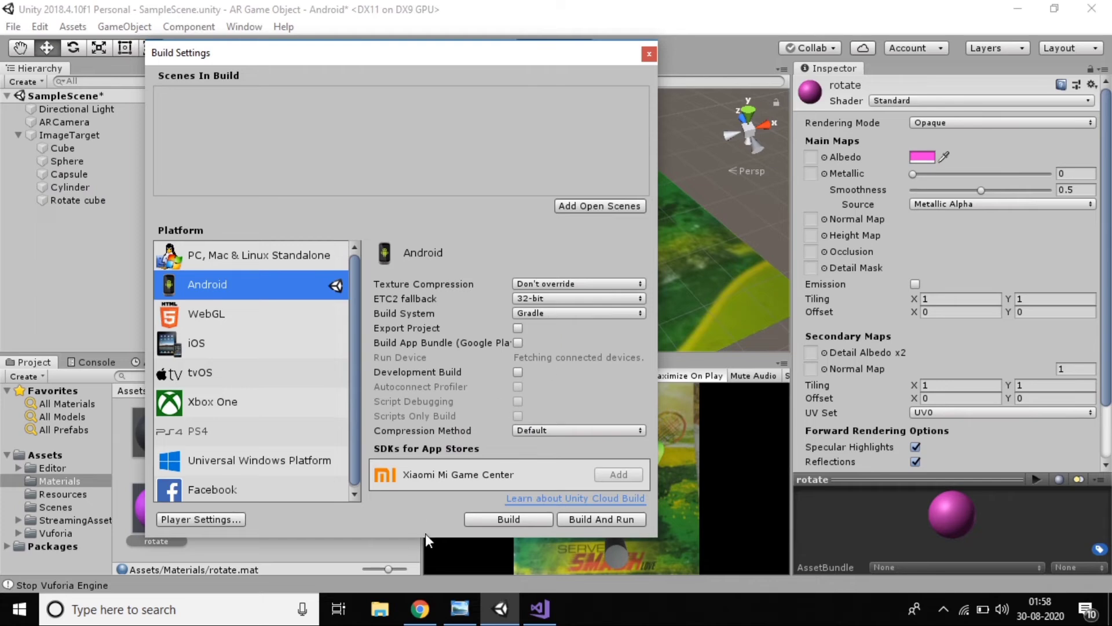
left_click(485, 517)
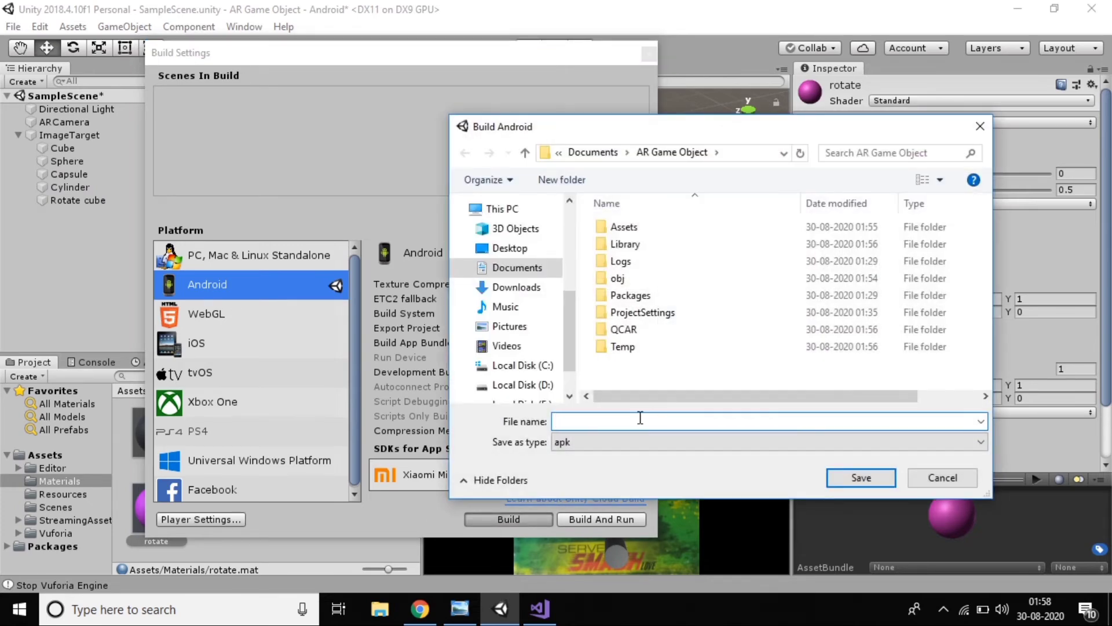
type("Game")
key("Return")
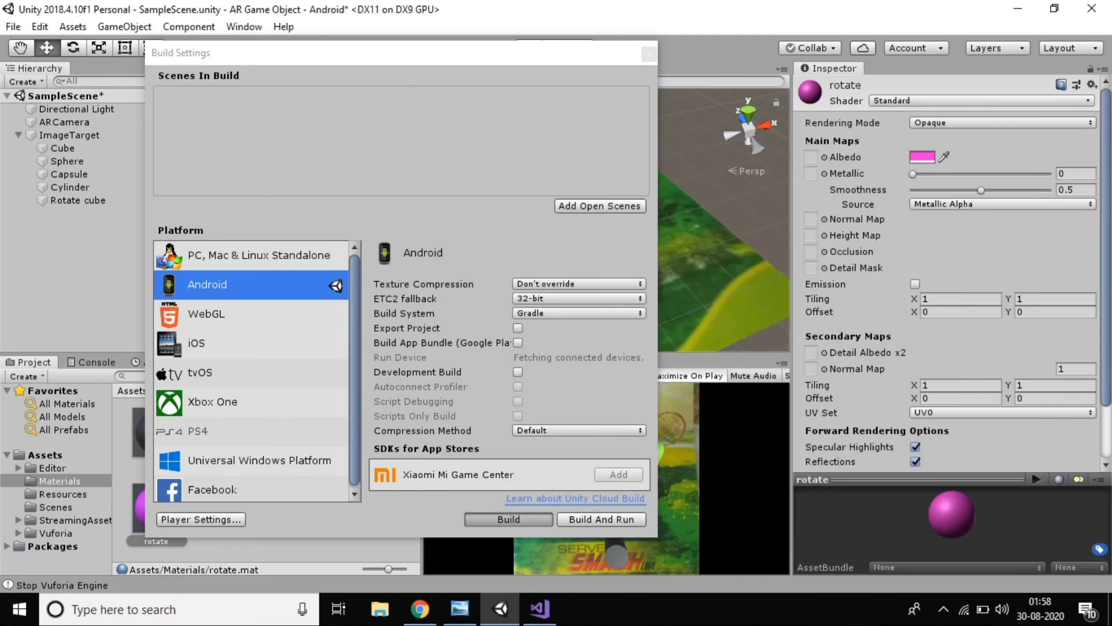